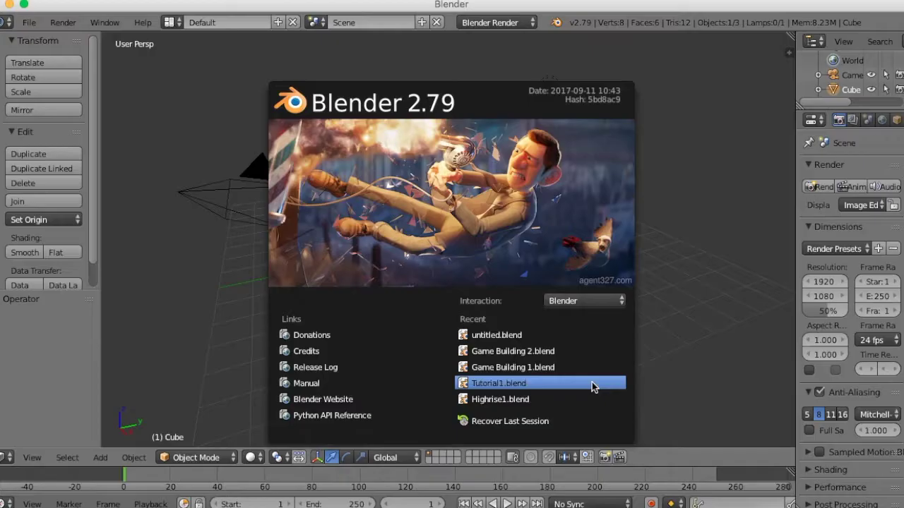
Close the splash screen and delete the default camera.
left_click(676, 328)
mouse_move(599, 338)
middle_mouse_down()
mouse_move(562, 346)
mouse_move(548, 298)
mouse_move(603, 360)
mouse_move(567, 365)
mouse_move(248, 338)
middle_mouse_up()
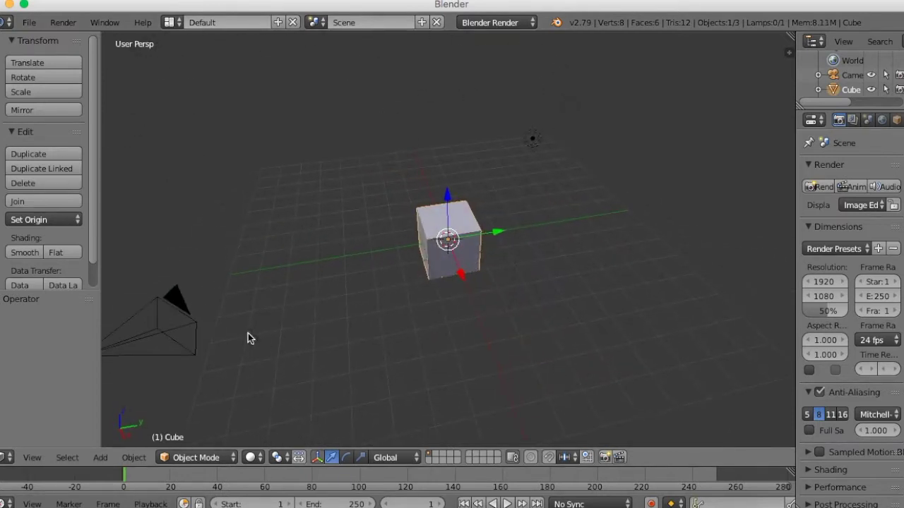
right_click(183, 314)
key("x")
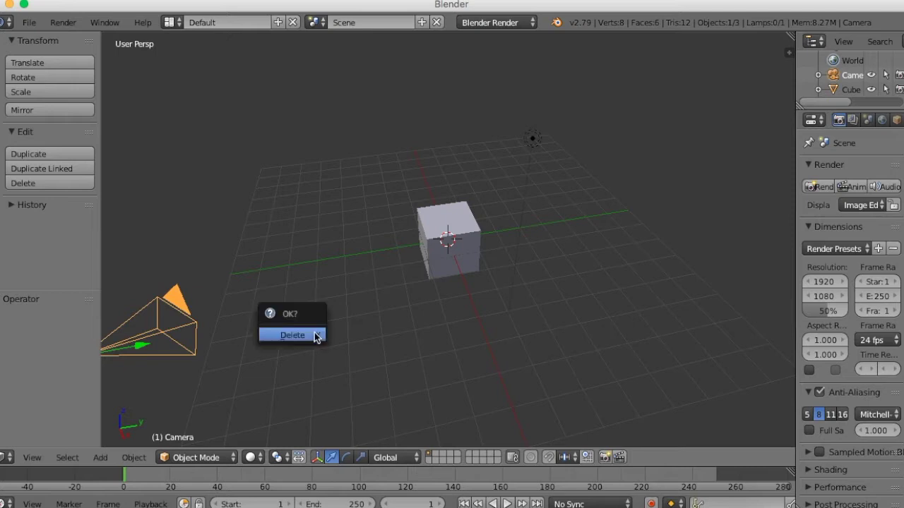
left_click(316, 335)
Delete the lamp so only the cube remains.
right_click(533, 139)
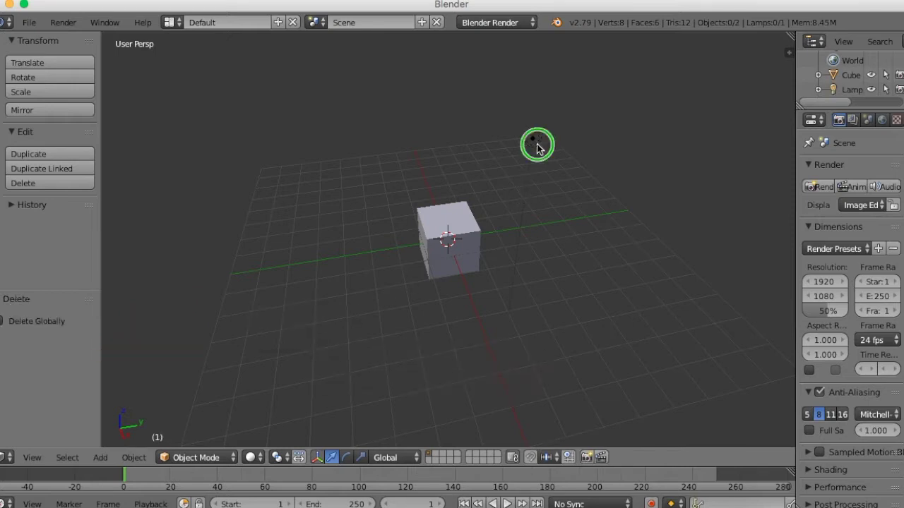
key("x")
left_click(563, 272)
Widen the Properties area beside the 3D view and orbit around the cube from several angles.
mouse_move(462, 330)
middle_mouse_down()
mouse_move(583, 268)
mouse_move(600, 222)
mouse_move(516, 294)
mouse_move(445, 311)
mouse_move(494, 314)
middle_mouse_up()
left_click_drag(795, 235, 716, 238)
mouse_move(419, 347)
middle_mouse_down()
mouse_move(520, 301)
mouse_move(423, 321)
mouse_move(421, 337)
middle_mouse_up()
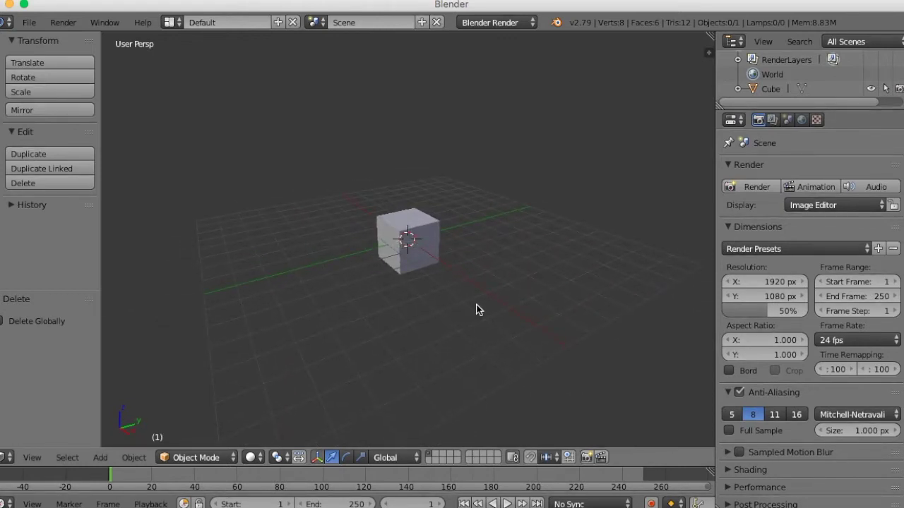
scroll(477, 309, "up", 2)
mouse_move(478, 308)
middle_mouse_down()
mouse_move(462, 323)
mouse_move(514, 264)
mouse_move(460, 336)
mouse_move(406, 368)
middle_mouse_up()
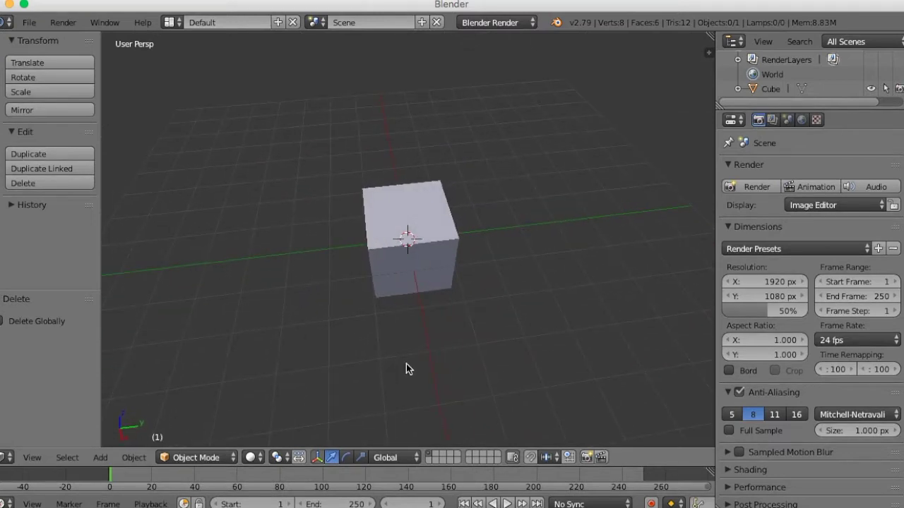
mouse_move(401, 335)
middle_mouse_down()
mouse_move(552, 318)
mouse_move(564, 248)
mouse_move(431, 257)
mouse_move(406, 297)
mouse_move(457, 324)
mouse_move(547, 340)
middle_mouse_up()
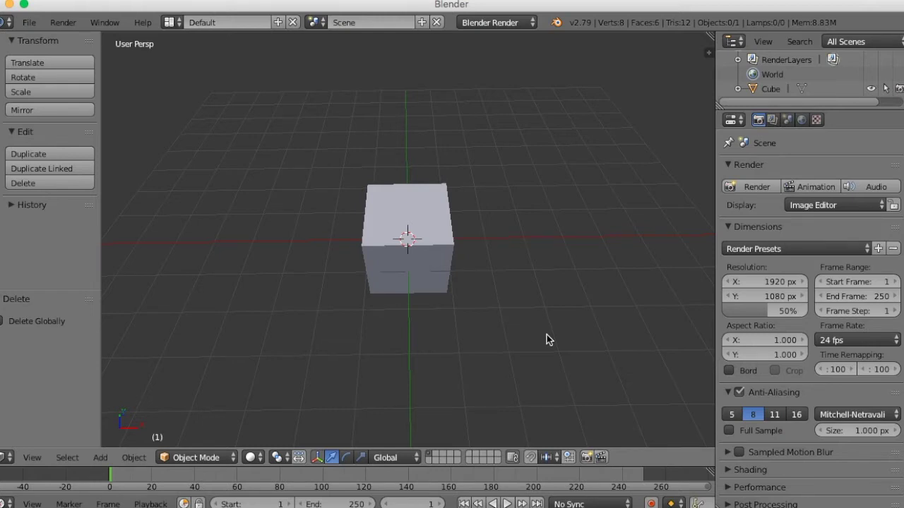
mouse_move(382, 290)
middle_mouse_down()
mouse_move(433, 282)
mouse_move(474, 222)
mouse_move(470, 205)
mouse_move(454, 223)
mouse_move(407, 242)
mouse_move(391, 299)
middle_mouse_up()
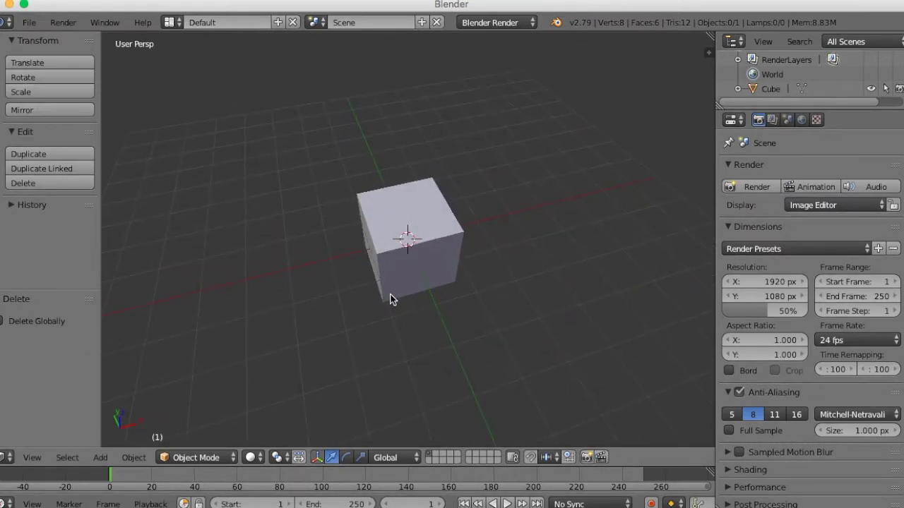
mouse_move(403, 288)
middle_mouse_down()
mouse_move(512, 244)
mouse_move(516, 202)
mouse_move(379, 250)
mouse_move(404, 303)
mouse_move(487, 318)
middle_mouse_up()
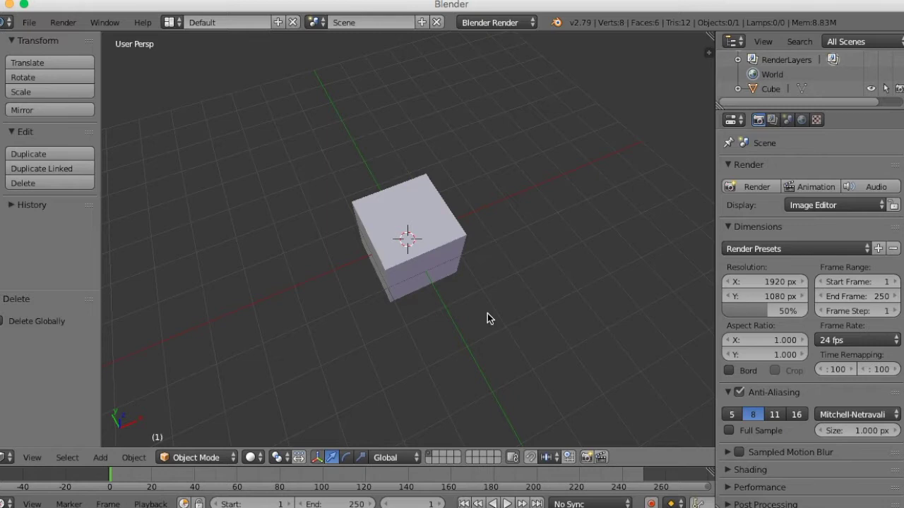
mouse_move(410, 303)
middle_mouse_down()
mouse_move(500, 260)
mouse_move(530, 186)
mouse_move(372, 220)
middle_mouse_up()
mouse_move(433, 279)
middle_mouse_down()
mouse_move(424, 287)
mouse_move(581, 323)
mouse_move(470, 313)
mouse_move(433, 282)
mouse_move(470, 306)
mouse_move(571, 327)
mouse_move(438, 335)
mouse_move(454, 347)
mouse_move(518, 333)
mouse_move(512, 297)
mouse_move(473, 298)
middle_mouse_up()
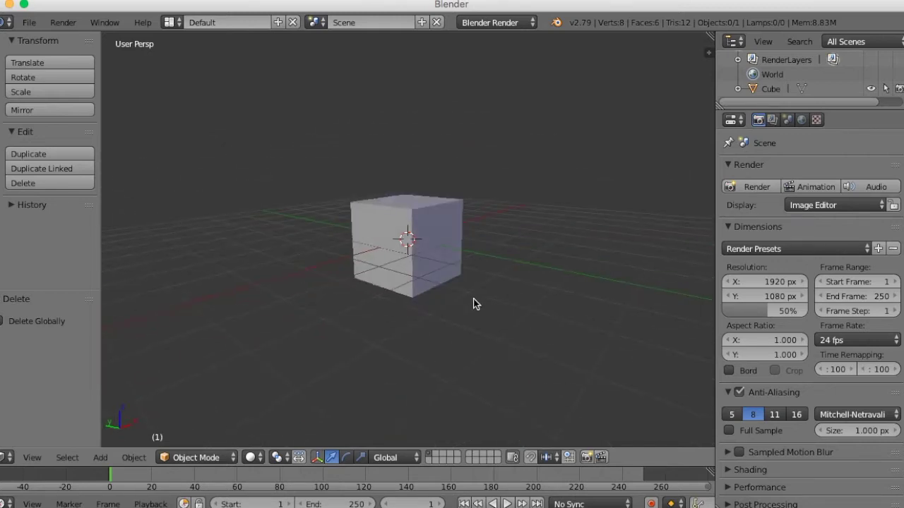
scroll(472, 300, "up", 2)
Select the cube and switch it into Edit Mode.
right_click(437, 204)
mouse_move(438, 203)
middle_mouse_down()
mouse_move(530, 314)
mouse_move(513, 343)
mouse_move(470, 373)
mouse_move(571, 373)
mouse_move(579, 342)
mouse_move(557, 310)
mouse_move(498, 307)
mouse_move(516, 347)
mouse_move(531, 357)
mouse_move(530, 278)
mouse_move(492, 268)
mouse_move(427, 300)
mouse_move(447, 290)
mouse_move(443, 311)
mouse_move(470, 393)
mouse_move(466, 408)
middle_mouse_up()
scroll(445, 323, "up", 3)
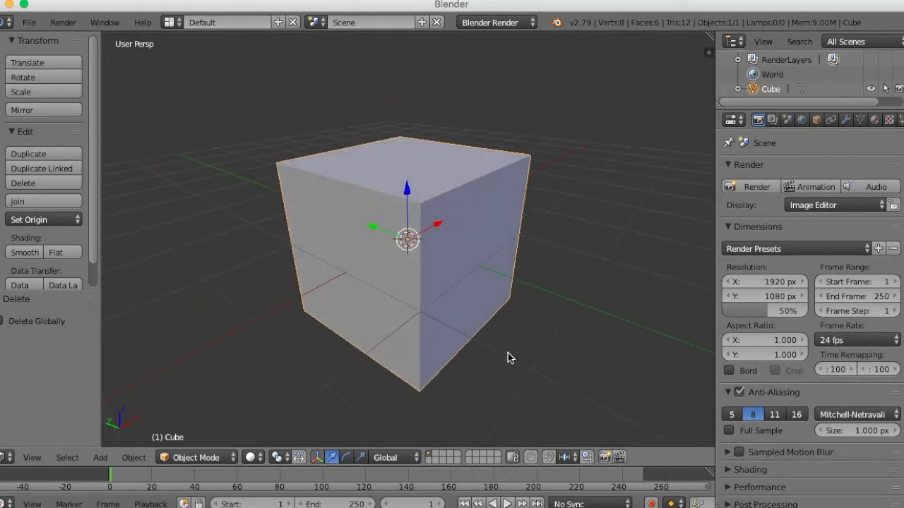
key("Tab")
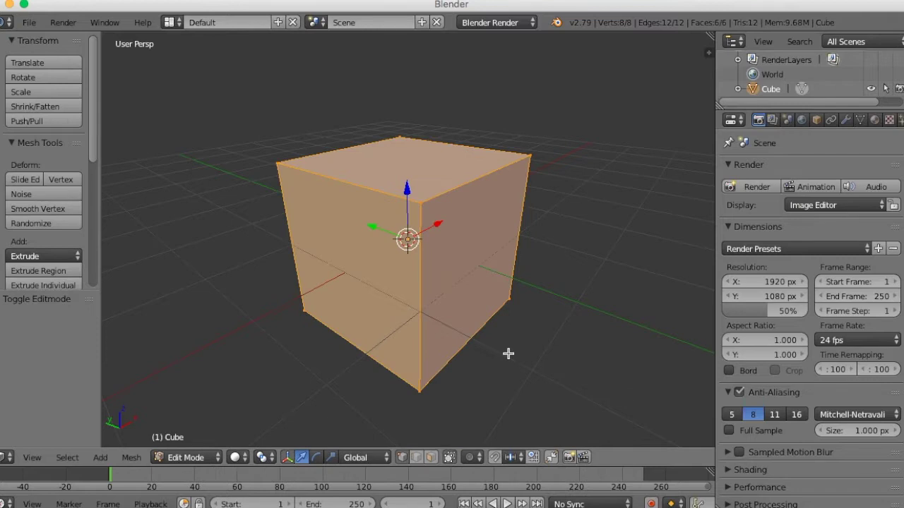
Move the cube's mesh up 1 unit on Z (G Z 1) and return to Object Mode.
type("gz1")
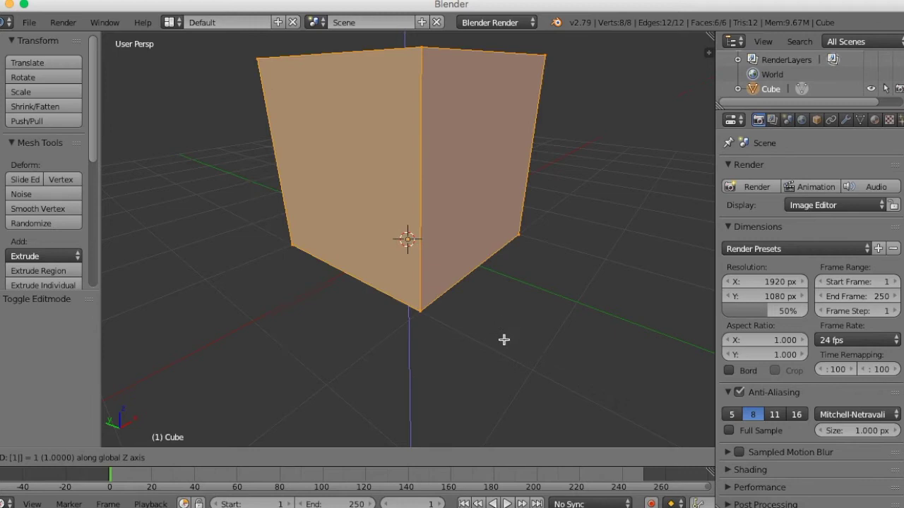
key("Return")
mouse_move(498, 359)
middle_mouse_down()
mouse_move(451, 317)
mouse_move(462, 254)
mouse_move(391, 305)
mouse_move(426, 313)
mouse_move(398, 327)
mouse_move(452, 366)
mouse_move(528, 317)
mouse_move(492, 302)
mouse_move(397, 369)
mouse_move(403, 378)
middle_mouse_up()
key("Tab")
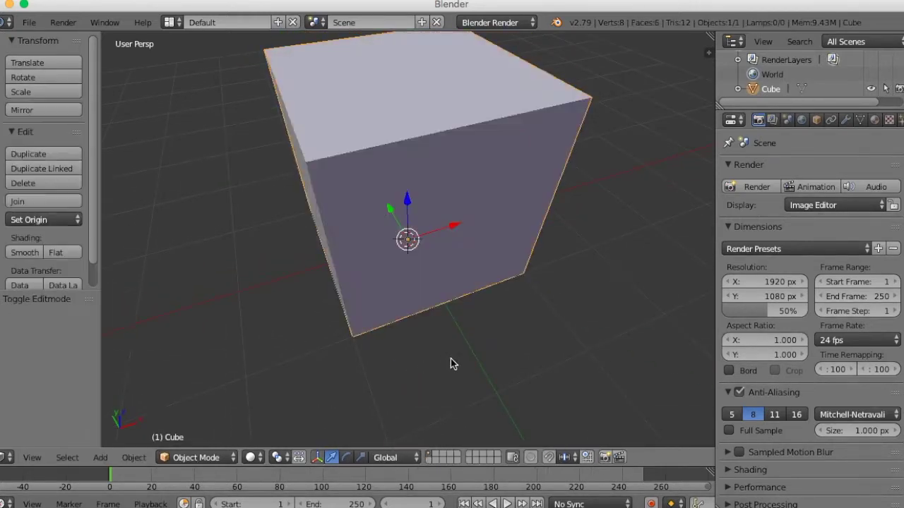
scroll(450, 359, "down", 5)
middle_click_drag(423, 348, 468, 319)
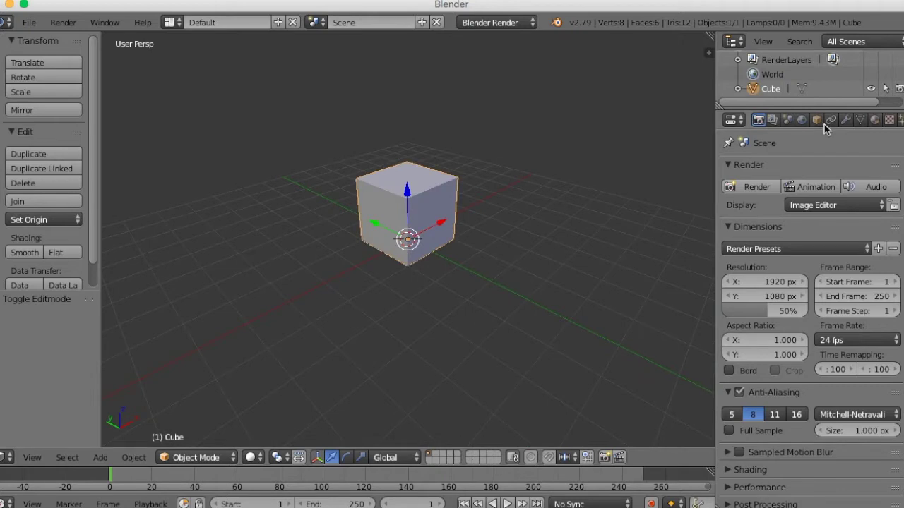
Set the scene's unit preset to Feet.
left_click(787, 120)
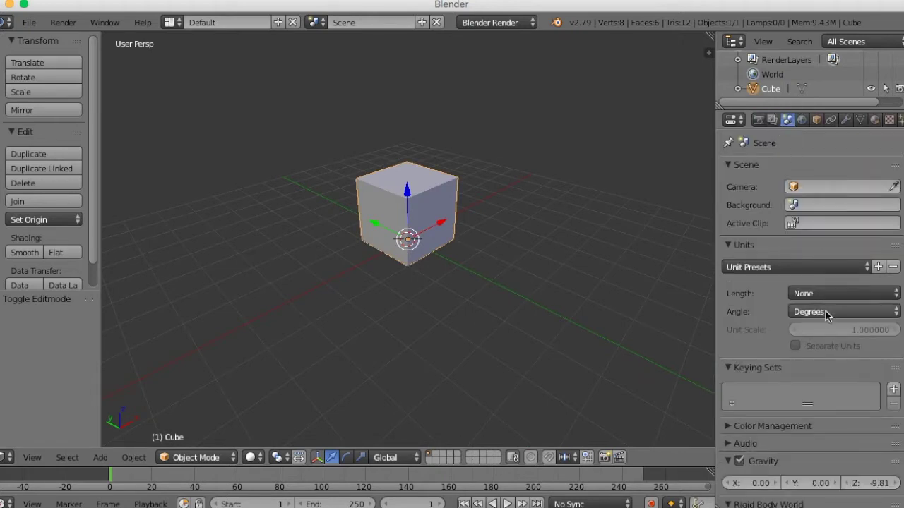
left_click(830, 270)
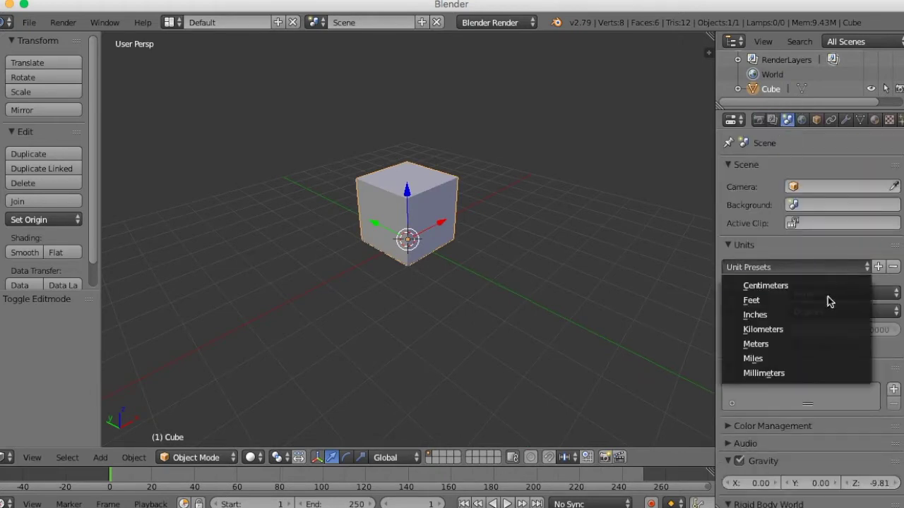
left_click(830, 299)
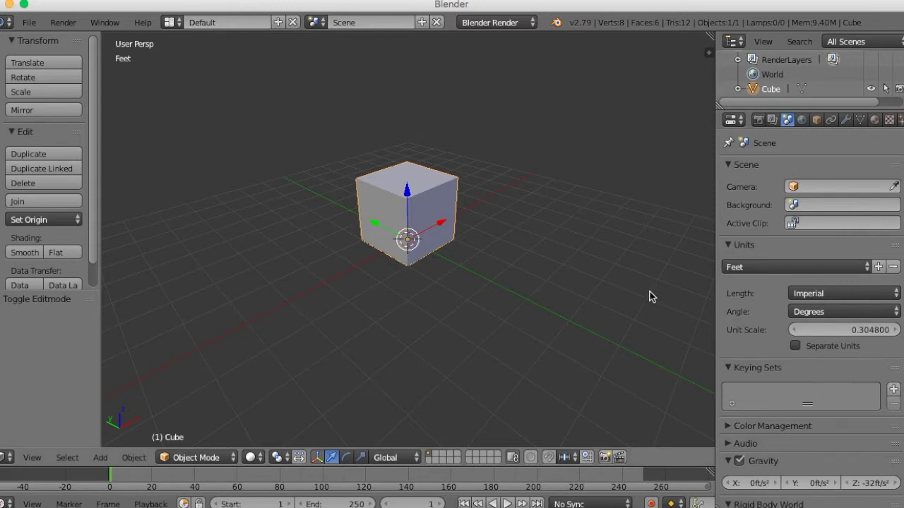
Set the cube's dimensions to X 60 ft, Y 60 ft and Z 130 ft.
key("n")
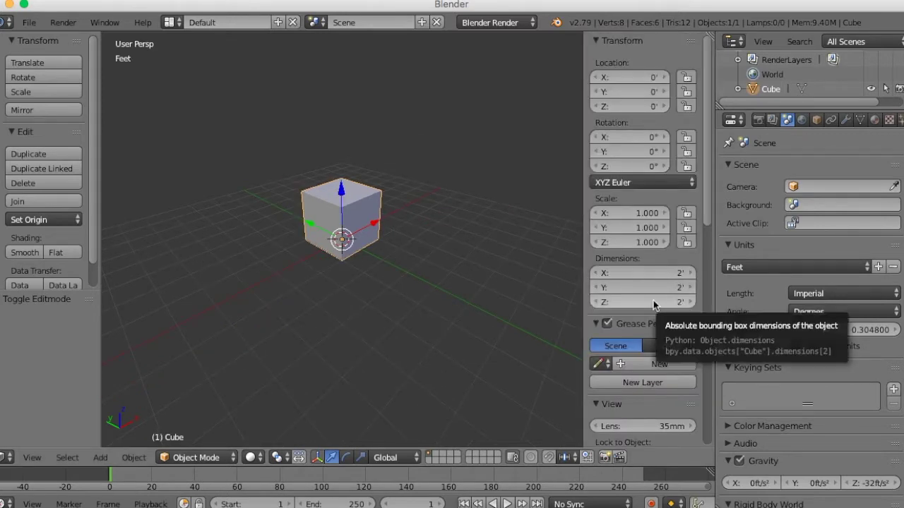
scroll(654, 304, "down", 3)
scroll(654, 304, "up", 3)
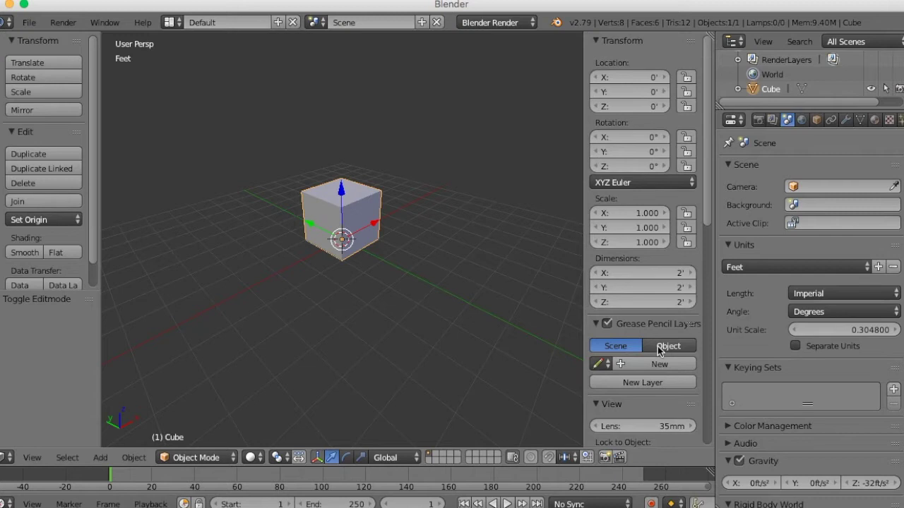
mouse_move(300, 308)
middle_mouse_down()
mouse_move(324, 311)
mouse_move(249, 316)
mouse_move(294, 317)
middle_mouse_up()
left_click(636, 274)
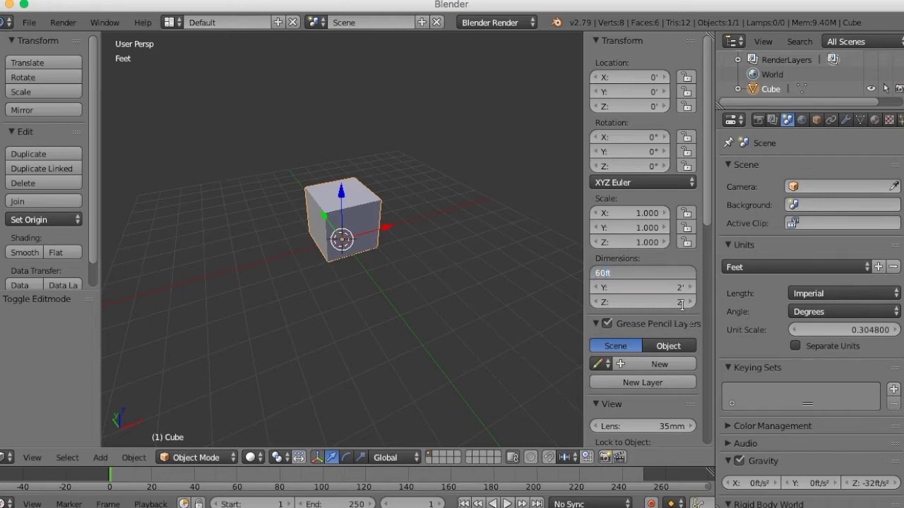
key("Return")
left_click(604, 288)
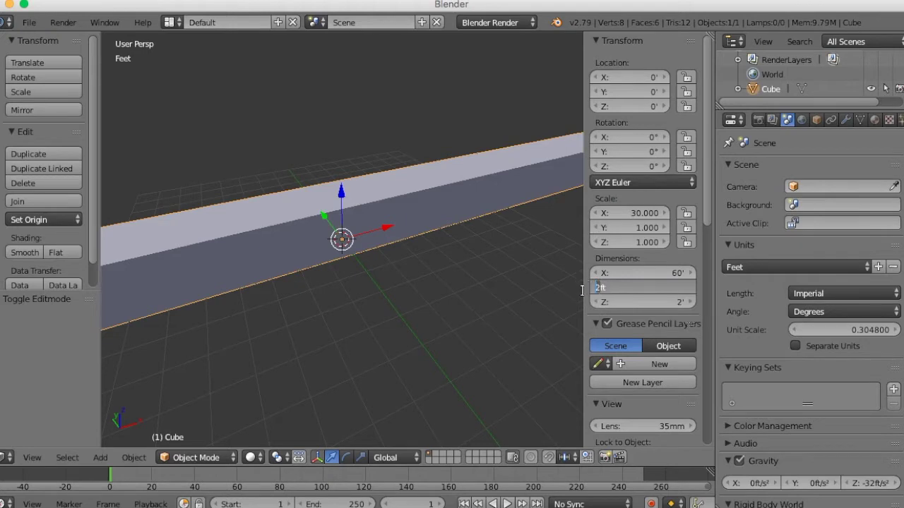
type("60'")
key("Return")
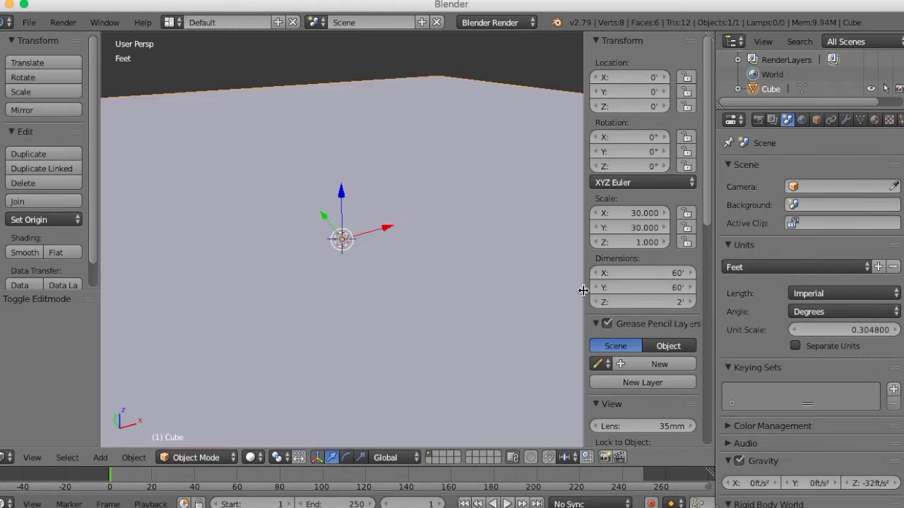
left_click(624, 302)
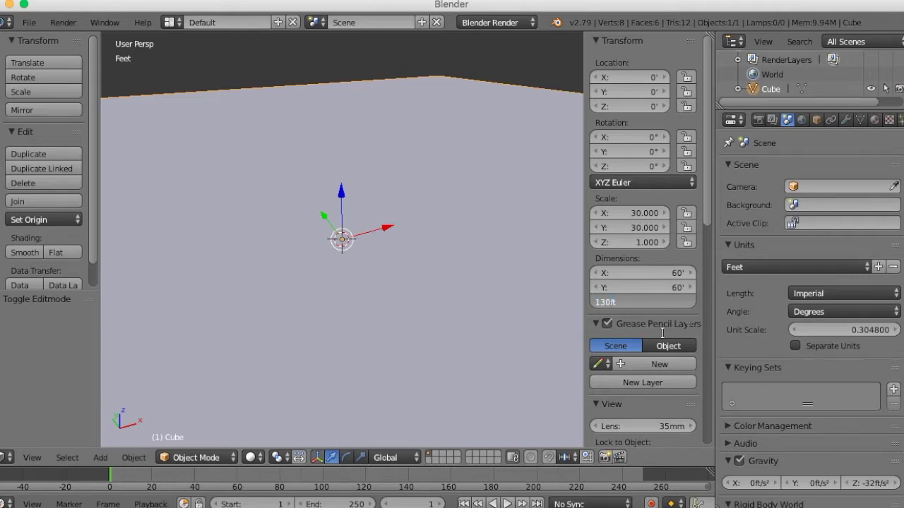
key("Return")
Zoom and orbit to inspect the new 60 × 60 × 130 ft box.
scroll(397, 234, "down", 3)
scroll(399, 245, "down", 3)
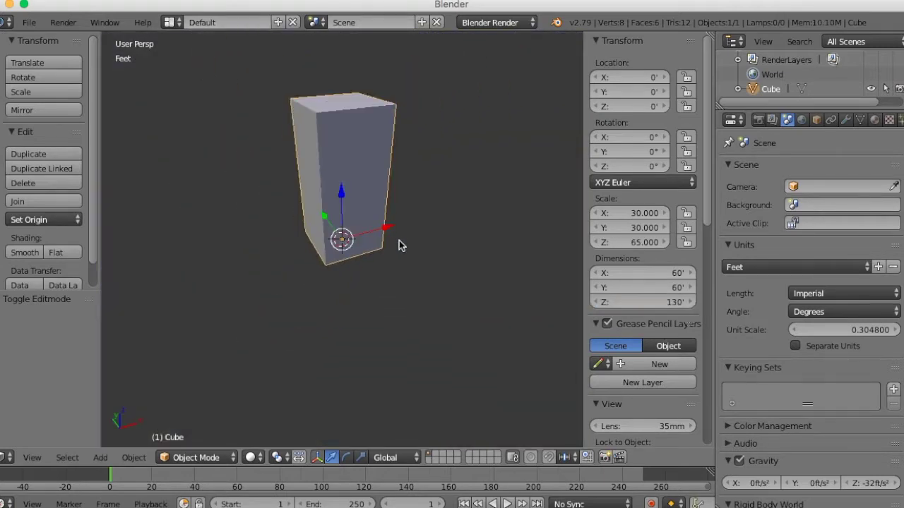
scroll(367, 251, "down", 4)
mouse_move(323, 256)
middle_mouse_down()
mouse_move(430, 224)
mouse_move(419, 167)
mouse_move(362, 187)
mouse_move(375, 204)
middle_mouse_up()
scroll(367, 261, "up", 3)
scroll(374, 269, "up", 3)
scroll(382, 218, "down", 2)
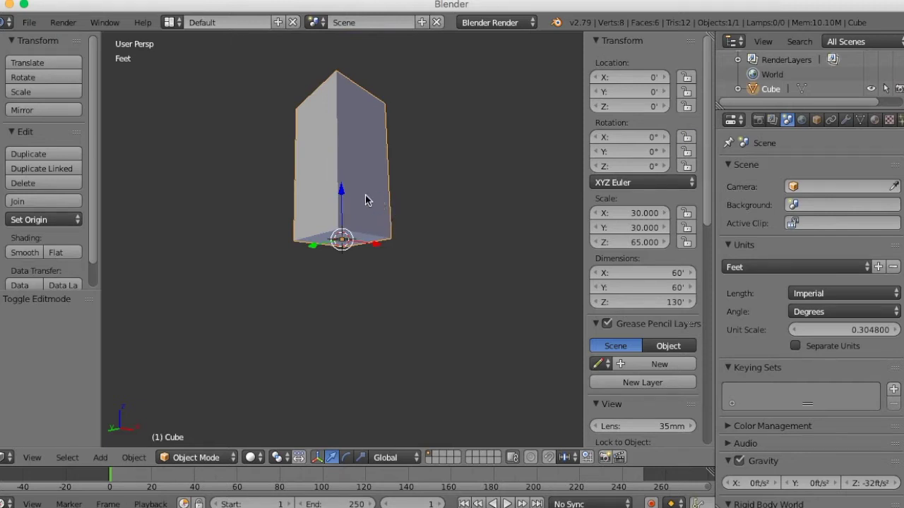
mouse_move(392, 220)
middle_mouse_down()
mouse_move(389, 238)
mouse_move(426, 323)
mouse_move(442, 280)
mouse_move(436, 202)
mouse_move(400, 210)
mouse_move(423, 226)
mouse_move(393, 269)
mouse_move(339, 280)
mouse_move(460, 308)
mouse_move(450, 347)
mouse_move(520, 289)
mouse_move(488, 212)
mouse_move(468, 250)
mouse_move(466, 292)
mouse_move(468, 252)
mouse_move(364, 252)
middle_mouse_up()
mouse_move(347, 288)
middle_mouse_down()
mouse_move(464, 336)
mouse_move(500, 280)
mouse_move(356, 323)
mouse_move(417, 343)
mouse_move(365, 343)
mouse_move(353, 255)
mouse_move(413, 379)
mouse_move(359, 331)
mouse_move(359, 290)
mouse_move(389, 292)
mouse_move(413, 360)
mouse_move(254, 347)
mouse_move(404, 331)
mouse_move(405, 402)
mouse_move(375, 367)
mouse_move(407, 391)
mouse_move(379, 335)
mouse_move(399, 307)
mouse_move(377, 276)
mouse_move(478, 362)
mouse_move(437, 383)
mouse_move(384, 252)
mouse_move(393, 285)
mouse_move(378, 284)
mouse_move(377, 296)
mouse_move(366, 280)
mouse_move(426, 347)
mouse_move(490, 398)
mouse_move(436, 367)
mouse_move(418, 336)
mouse_move(432, 329)
middle_mouse_up()
scroll(397, 291, "down", 3)
scroll(488, 399, "down", 5)
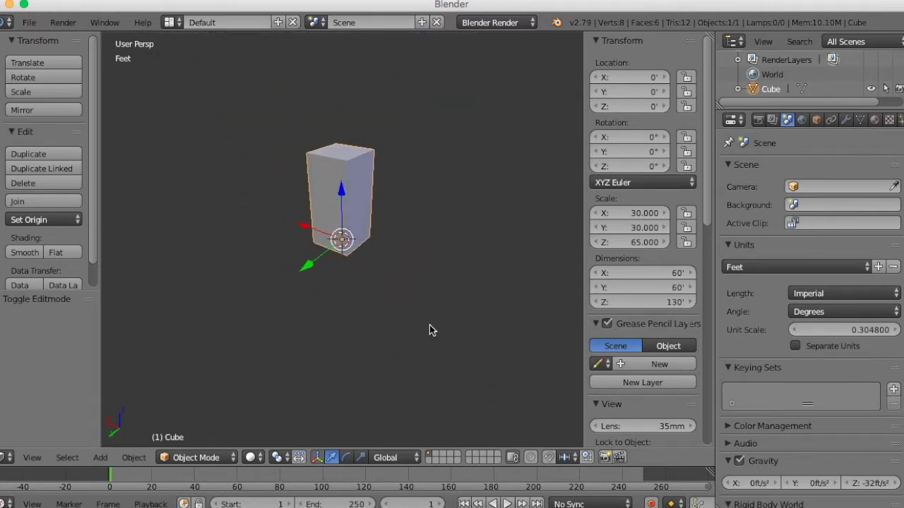
scroll(432, 331, "up", 5)
scroll(426, 331, "down", 3)
mouse_move(427, 331)
middle_mouse_down()
mouse_move(430, 307)
mouse_move(472, 307)
mouse_move(432, 295)
mouse_move(440, 323)
mouse_move(395, 327)
middle_mouse_up()
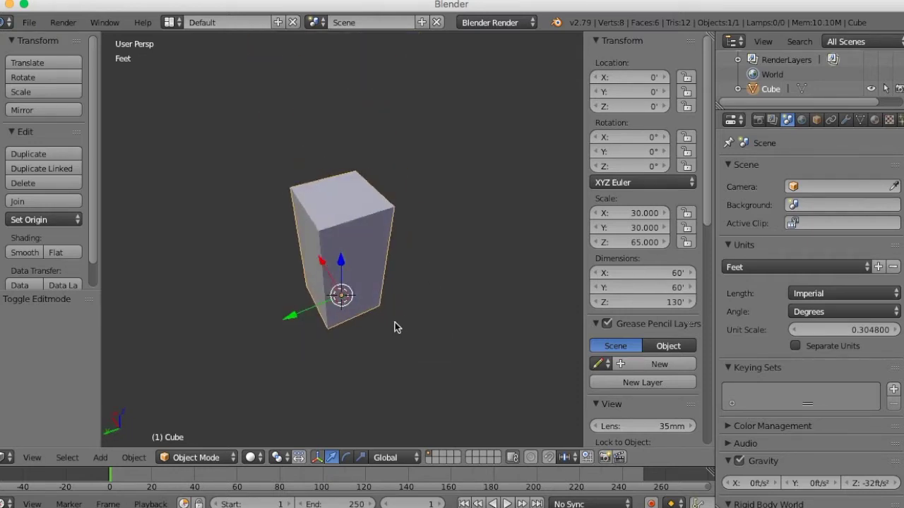
scroll(414, 332, "up", 1)
scroll(416, 331, "up", 2)
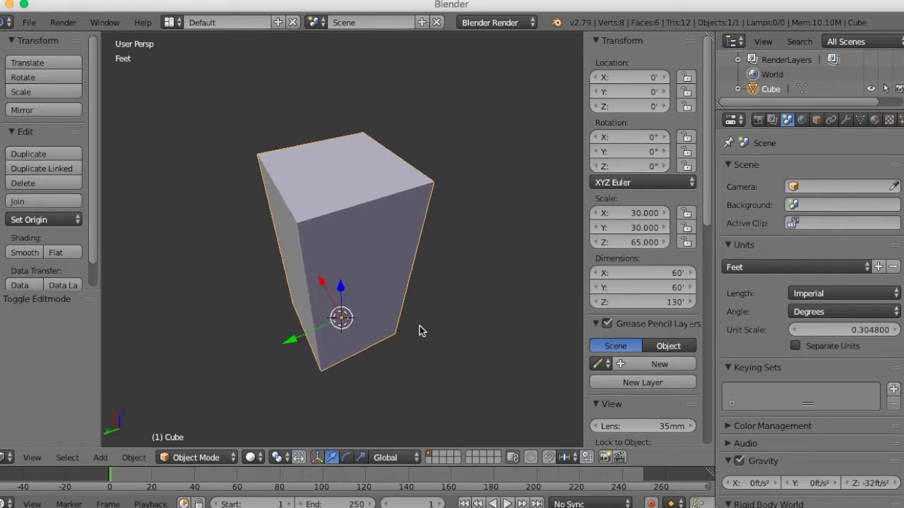
Apply rotation and scale to the tall box.
key("ctrl+a")
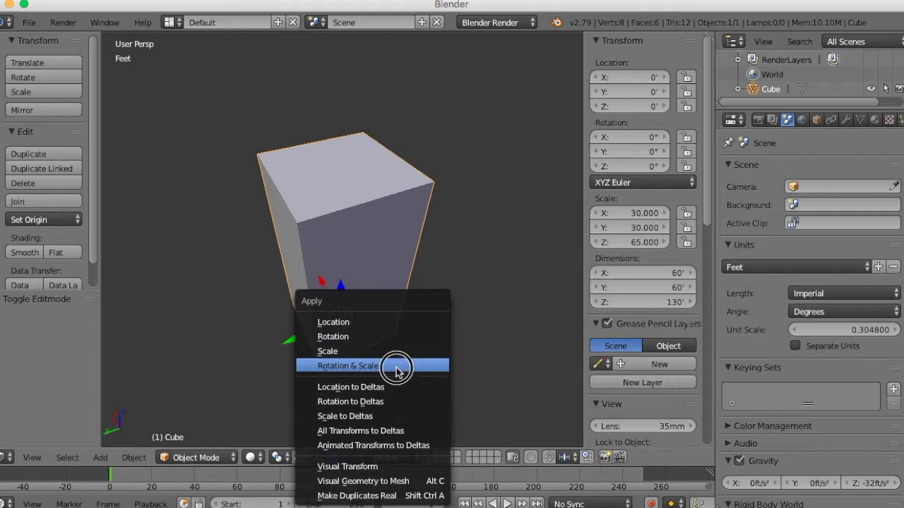
left_click(396, 369)
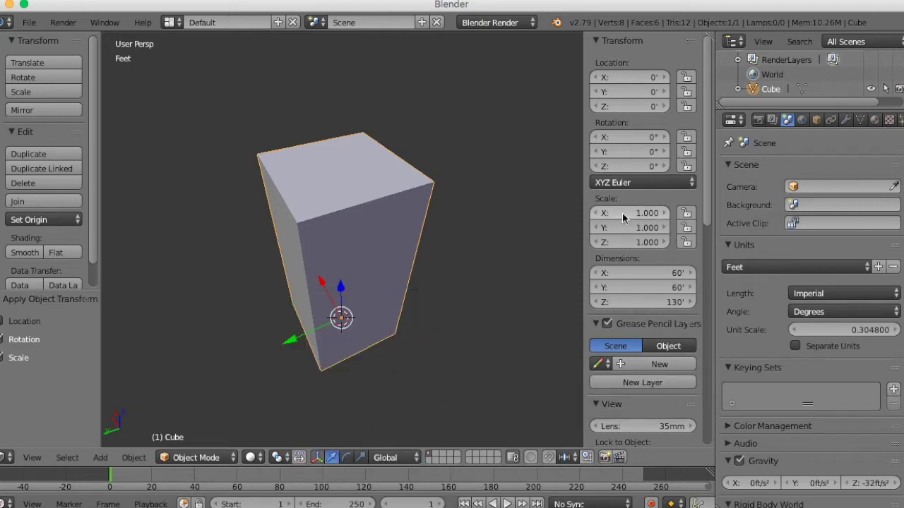
mouse_move(480, 332)
middle_mouse_down()
mouse_move(427, 297)
mouse_move(479, 331)
middle_mouse_up()
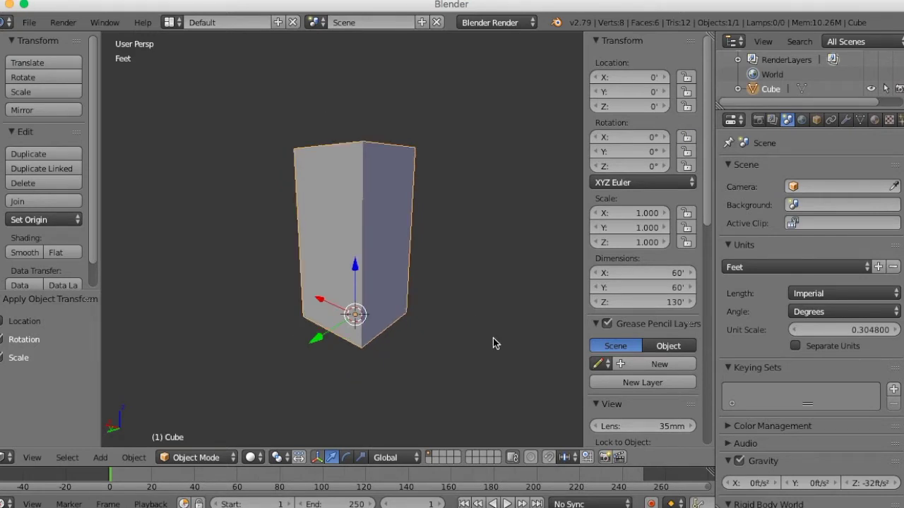
Hide the Tool Shelf and Properties panels and put the box into Edit Mode.
key("t")
key("n")
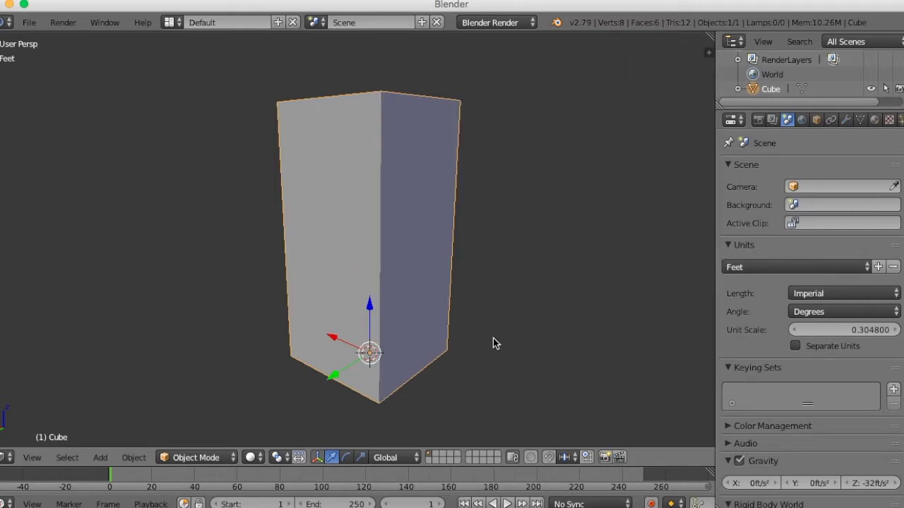
scroll(532, 277, "down", 2)
mouse_move(466, 277)
middle_mouse_down()
mouse_move(540, 317)
mouse_move(474, 311)
middle_mouse_up()
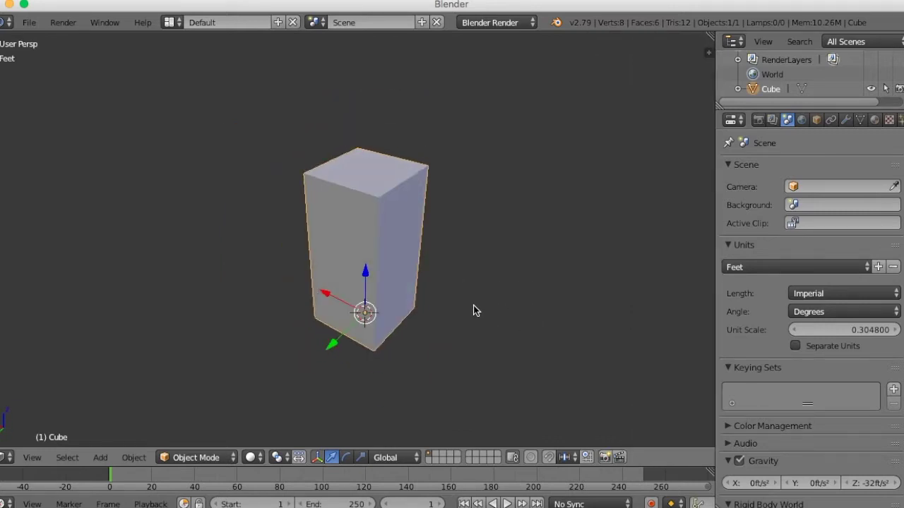
key("Tab")
scroll(473, 305, "up", 3)
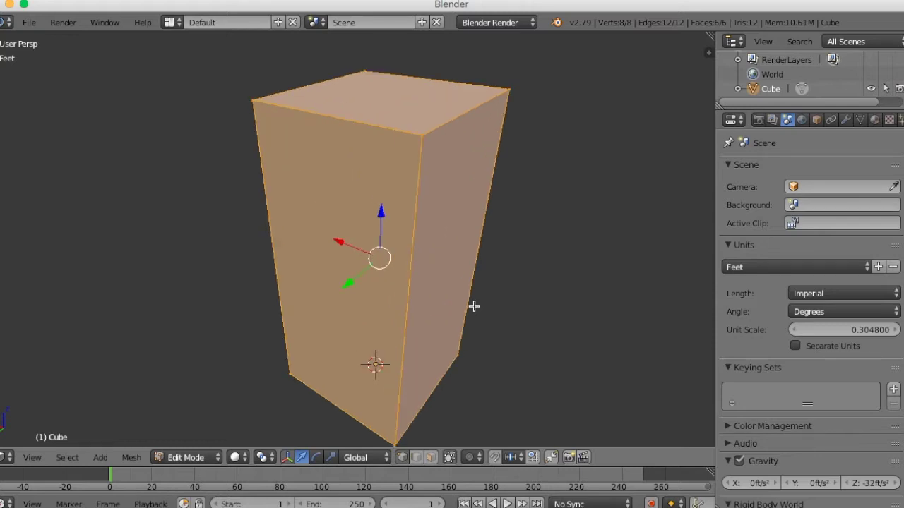
Switch to edge select and mark the box's four vertical edges as seams.
key("ctrl+Tab")
left_click(462, 320)
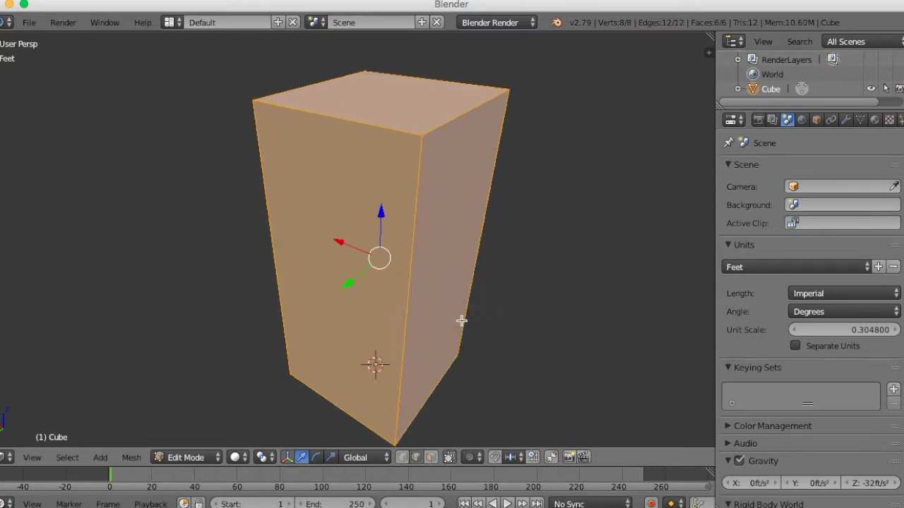
left_click(406, 316)
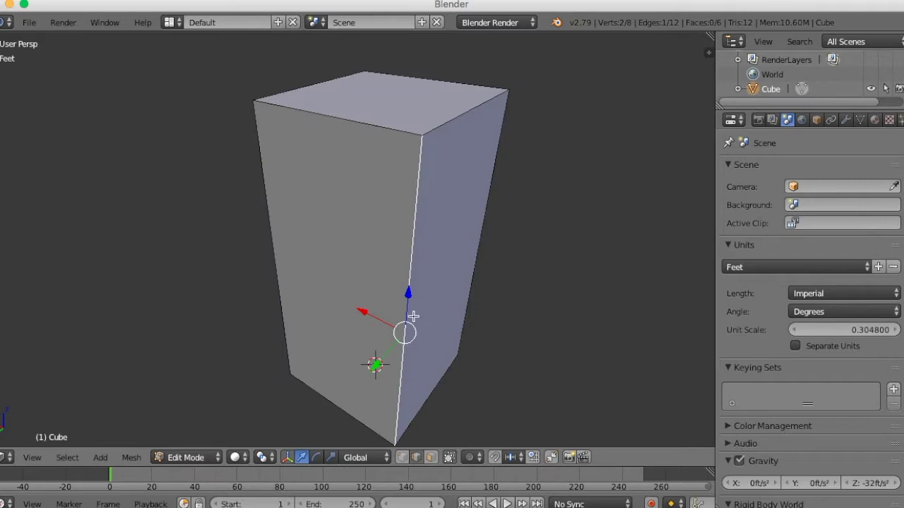
left_click(479, 238, "shift")
left_click(281, 218, "shift")
mouse_move(364, 272)
middle_mouse_down()
mouse_move(384, 279)
mouse_move(496, 278)
middle_mouse_up()
left_click(326, 205, "shift")
mouse_move(442, 278)
middle_mouse_down()
mouse_move(538, 271)
mouse_move(466, 337)
mouse_move(452, 301)
middle_mouse_up()
key("ctrl+e")
left_click(533, 249)
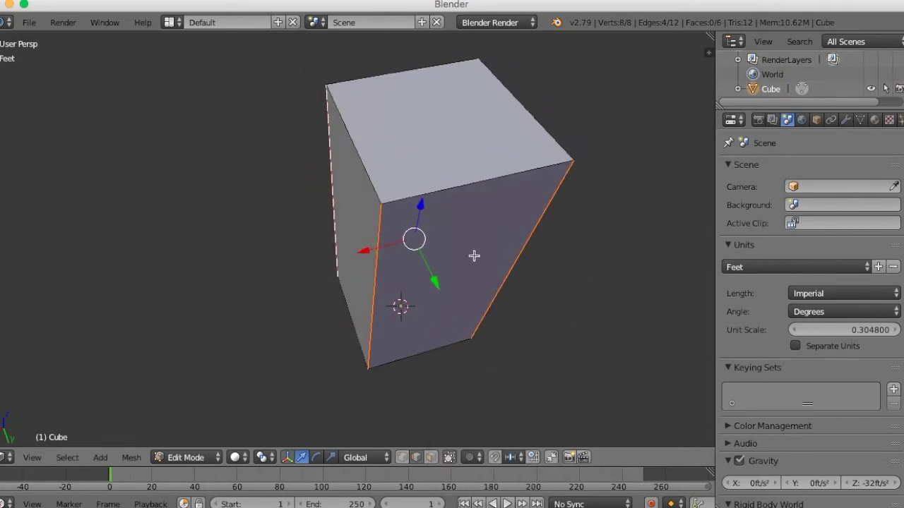
Mark the edges of the box's top outline as seams.
right_click(497, 181)
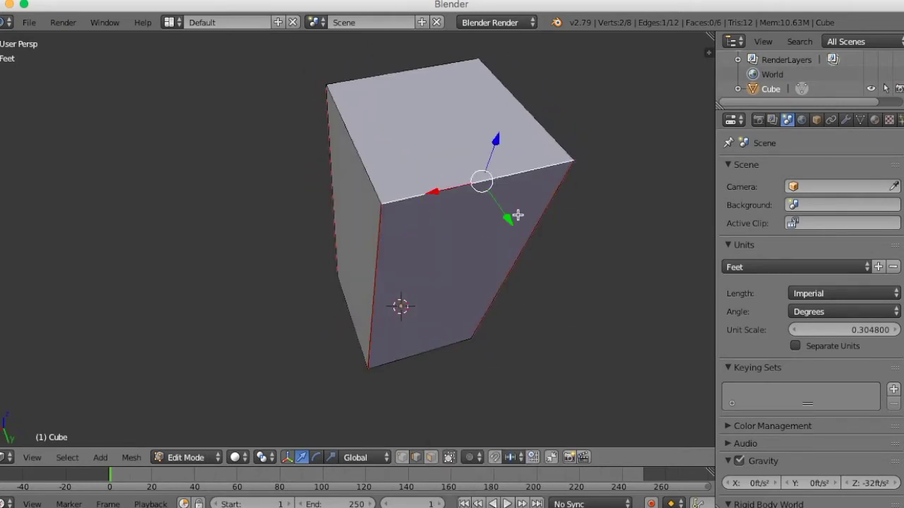
right_click(535, 120, "shift")
right_click(356, 139)
mouse_move(413, 229)
middle_mouse_down()
mouse_move(433, 235)
mouse_move(555, 207)
mouse_move(540, 185)
mouse_move(533, 198)
middle_mouse_up()
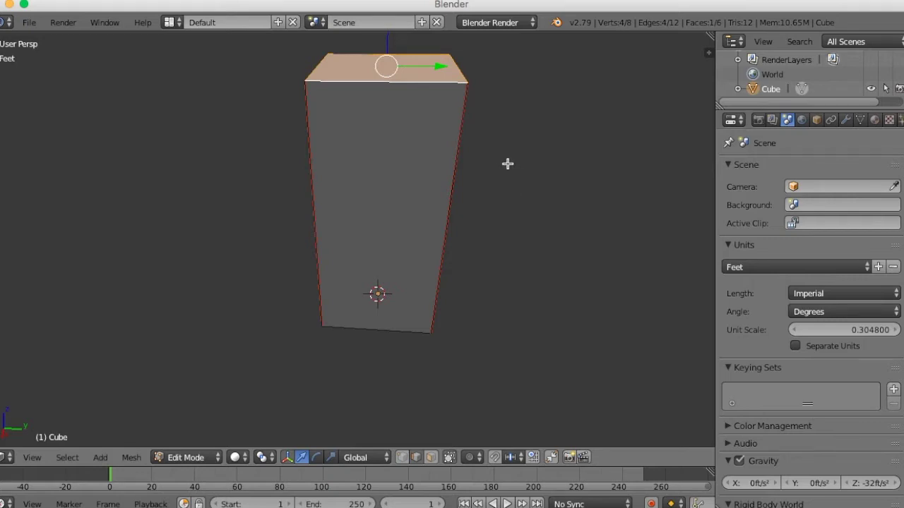
mouse_move(507, 161)
middle_mouse_down()
mouse_move(506, 183)
mouse_move(436, 256)
mouse_move(571, 280)
mouse_move(524, 250)
mouse_move(506, 246)
mouse_move(498, 266)
middle_mouse_up()
key("ctrl+e")
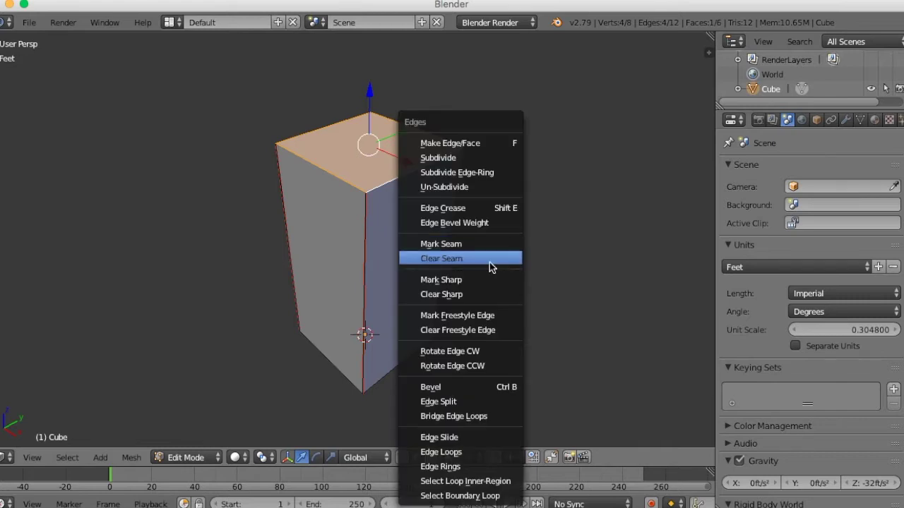
left_click(490, 247)
Mark the four edges of the box's bottom outline as seams.
middle_click_drag(516, 326, 480, 193)
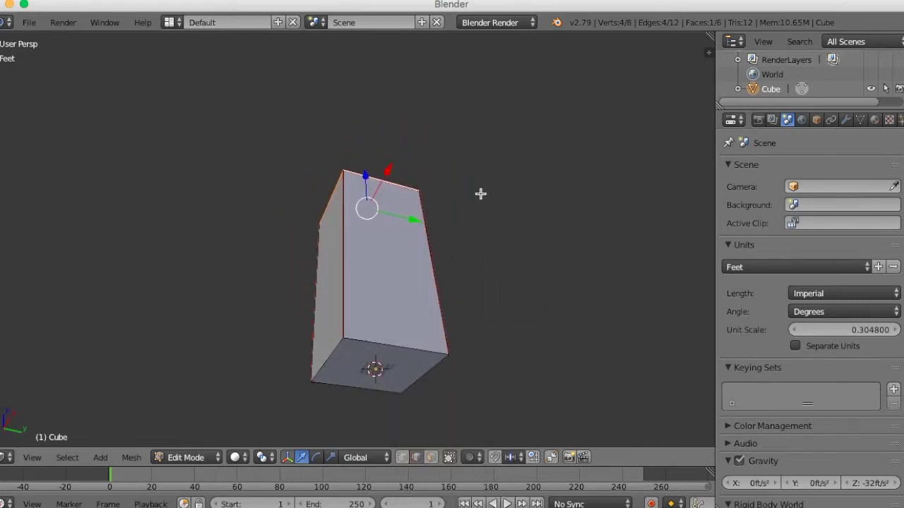
mouse_move(473, 353)
middle_mouse_down()
mouse_move(507, 250)
mouse_move(462, 383)
mouse_move(383, 385)
middle_mouse_up()
left_click(356, 346)
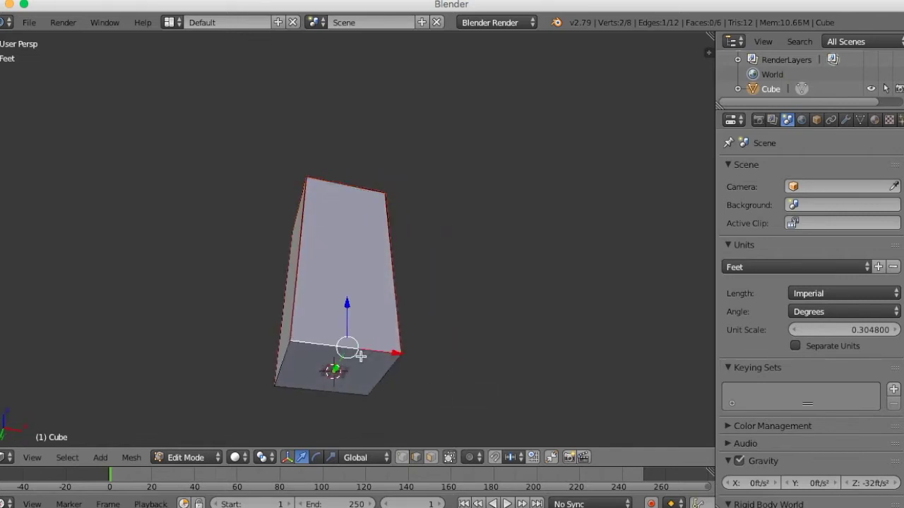
left_click(374, 377, "shift")
left_click(286, 362, "shift")
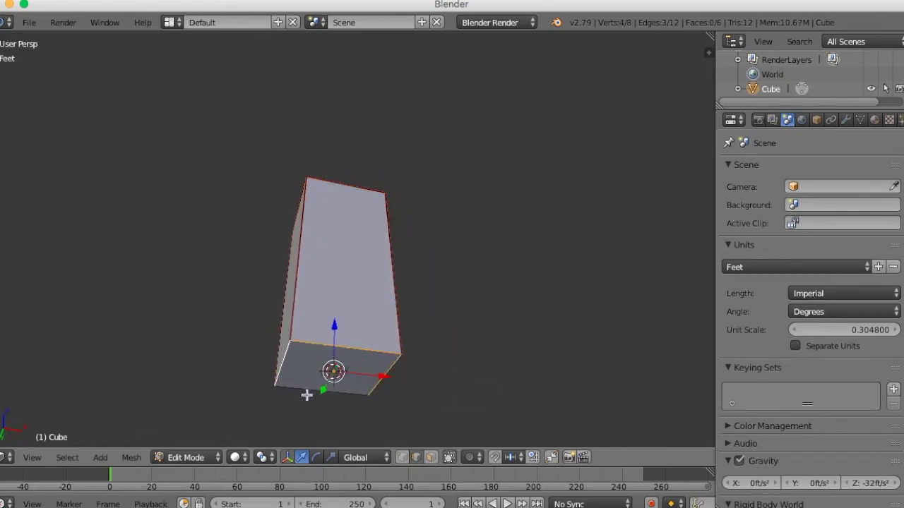
left_click(304, 389, "shift")
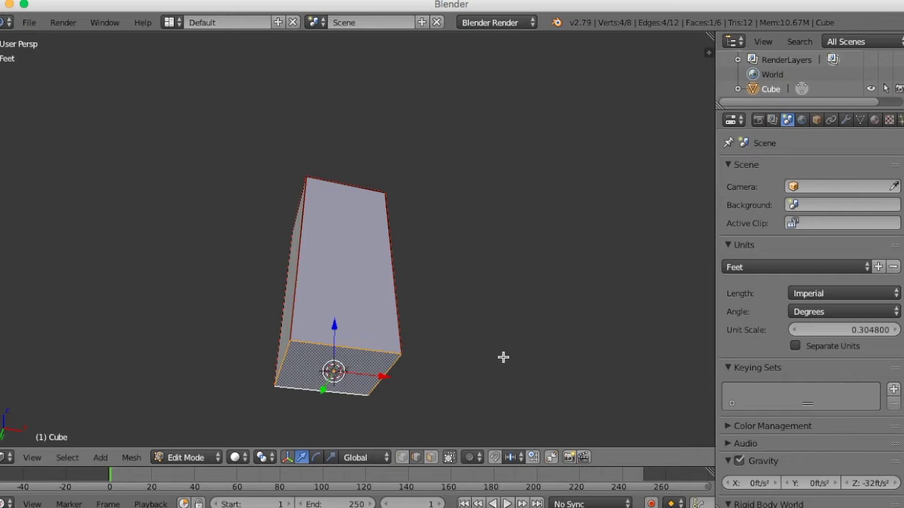
key("ctrl+e")
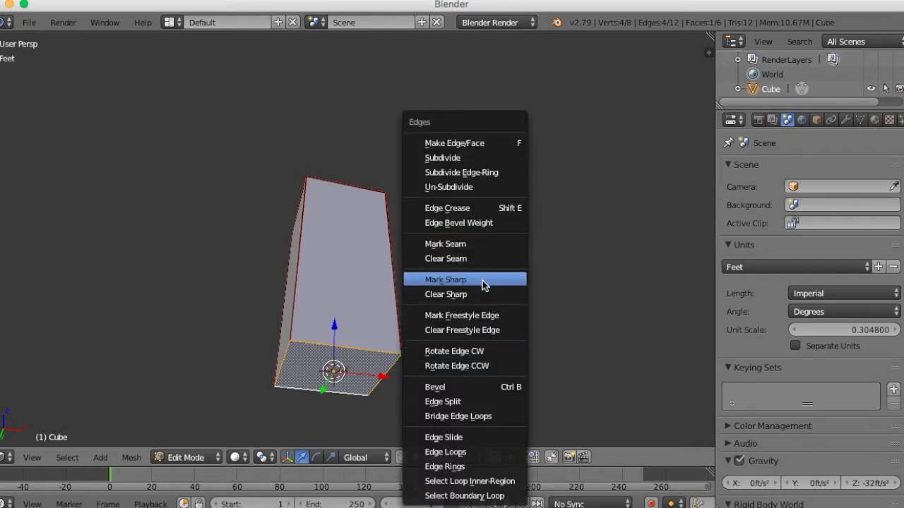
left_click(480, 258)
Select the whole mesh, unwrap it along the seams, and return to Object Mode.
mouse_move(480, 246)
middle_mouse_down()
mouse_move(504, 306)
mouse_move(513, 429)
middle_mouse_up()
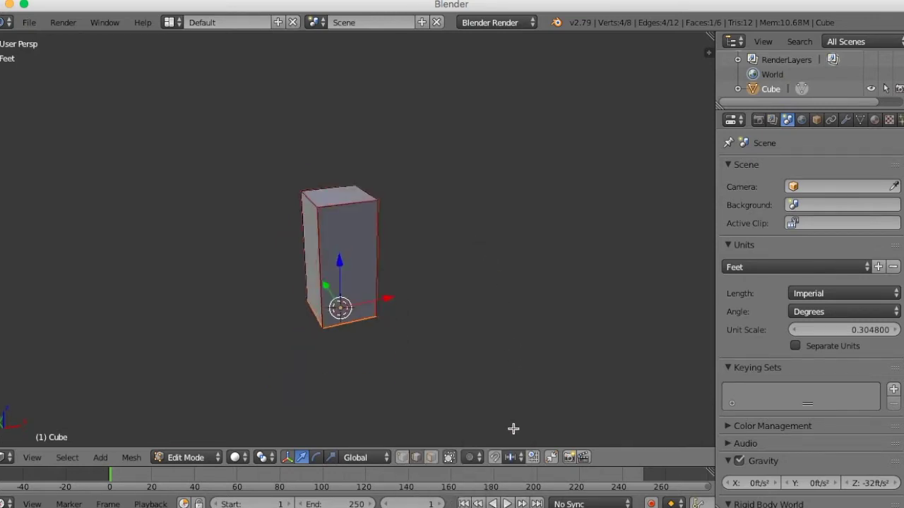
scroll(569, 38, "up", 2)
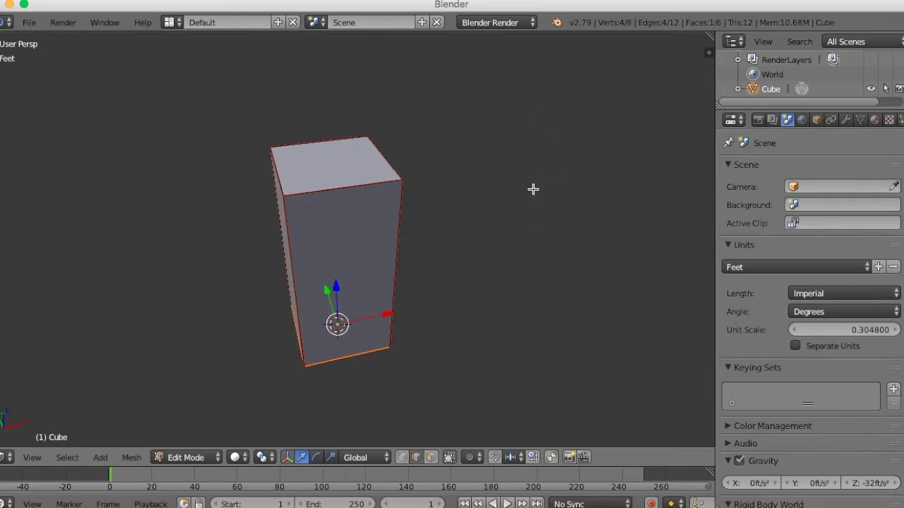
key("a")
middle_click_drag(490, 228, 456, 161)
key("a")
mouse_move(520, 195)
middle_mouse_down()
mouse_move(502, 311)
mouse_move(579, 259)
mouse_move(561, 202)
mouse_move(459, 275)
mouse_move(477, 297)
middle_mouse_up()
scroll(510, 289, "up", 1)
scroll(510, 289, "up", 2)
scroll(510, 289, "down", 2)
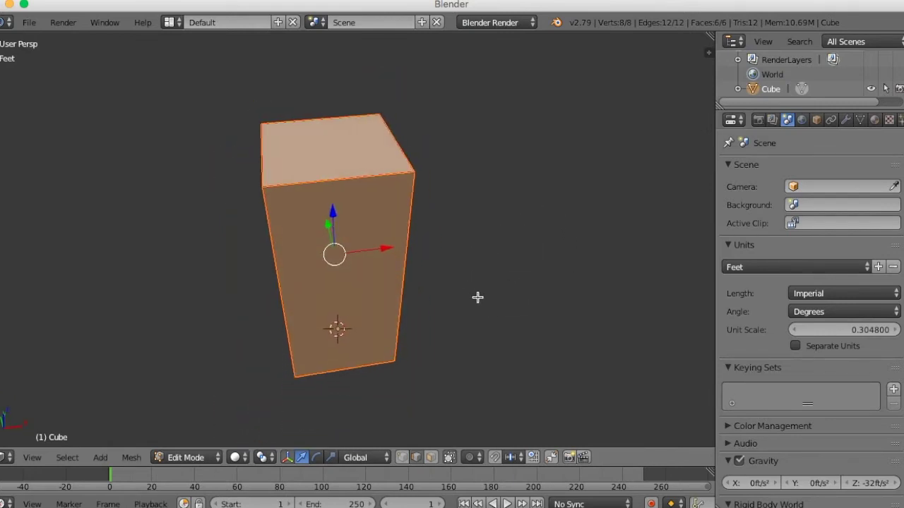
key("u")
left_click(478, 297)
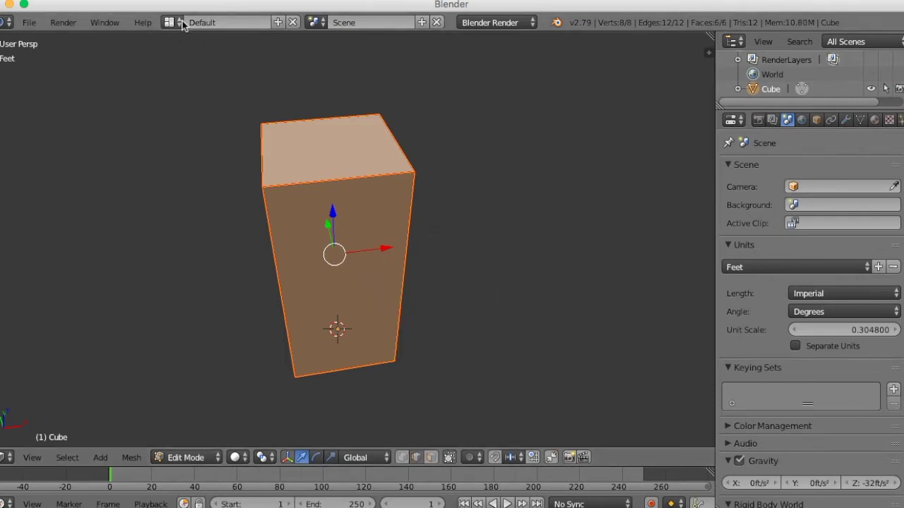
key("Tab")
mouse_move(455, 235)
middle_mouse_down()
mouse_move(436, 236)
mouse_move(478, 202)
mouse_move(256, 78)
middle_mouse_up()
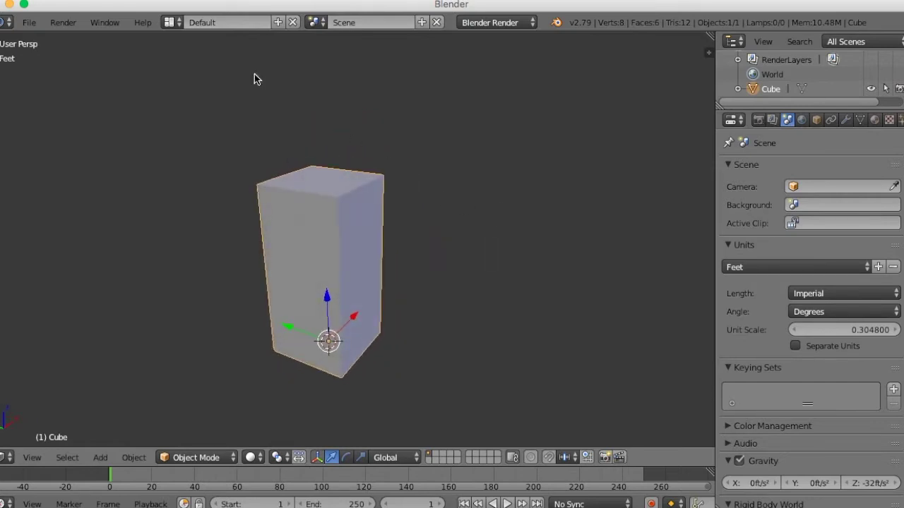
Switch to the UV Editing layout and hide the UV editor's side panel.
left_click(181, 23)
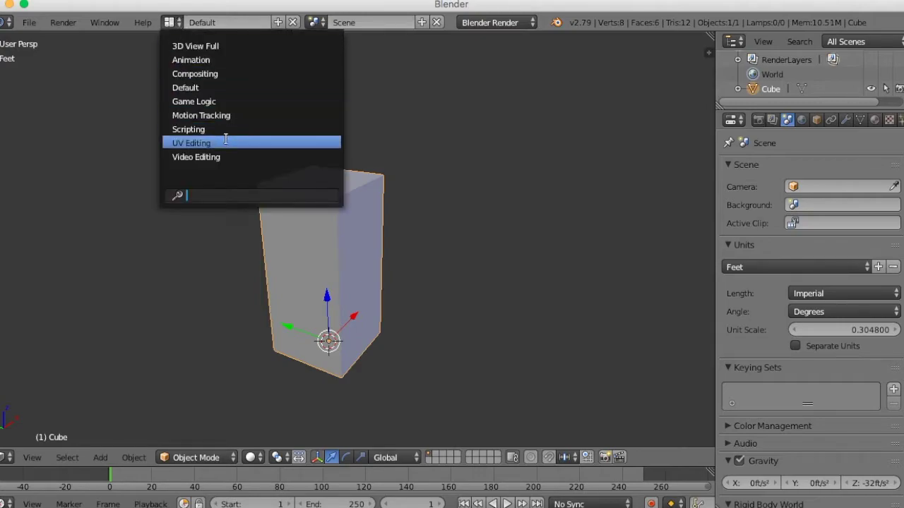
left_click(227, 138)
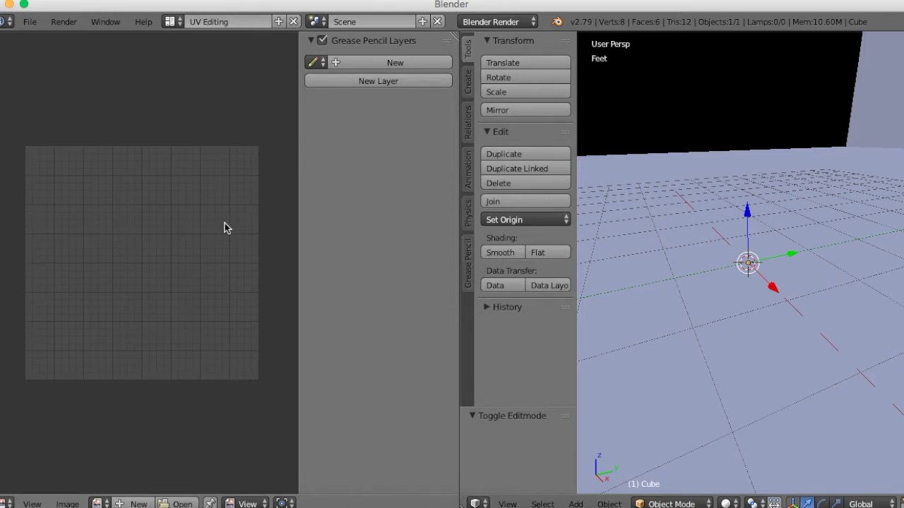
key("n")
scroll(255, 226, "down", 6)
scroll(266, 228, "up", 5)
scroll(266, 228, "up", 1)
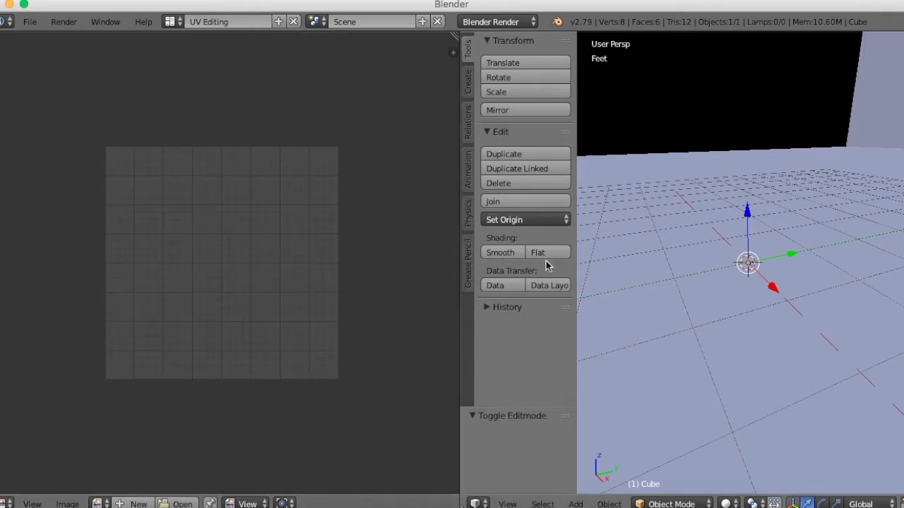
Hide the 3D view's tool shelf, face the box's front, and enter Edit Mode to show its UVs.
key("t")
scroll(636, 271, "down", 2)
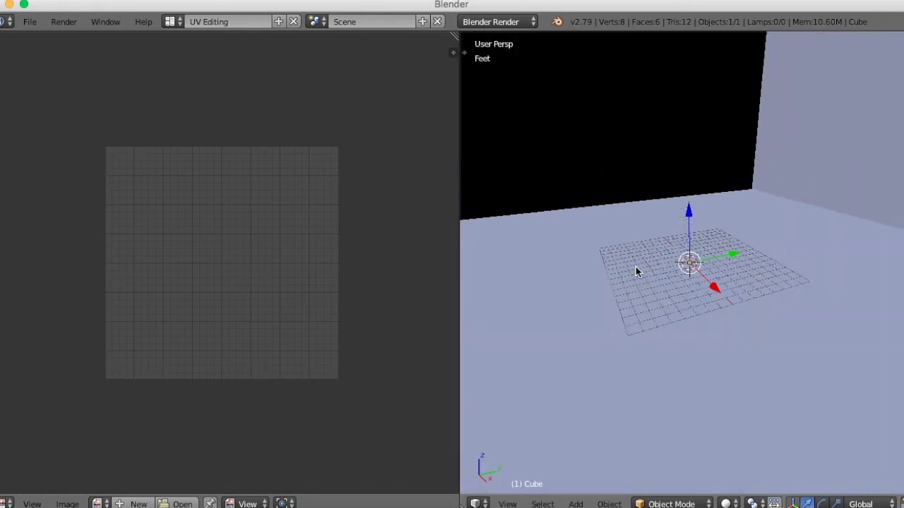
scroll(636, 271, "down", 3)
scroll(636, 269, "down", 2)
mouse_move(661, 252)
middle_mouse_down()
mouse_move(738, 177)
mouse_move(717, 198)
middle_mouse_up()
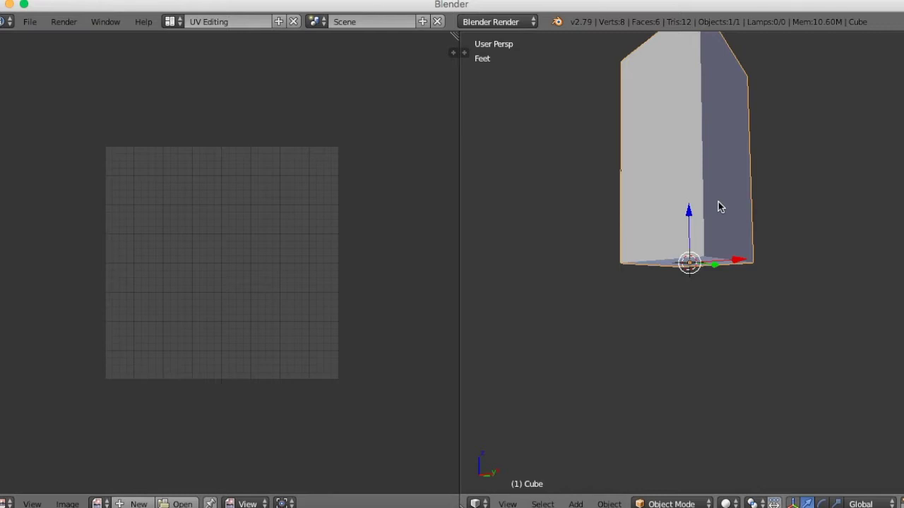
key("Tab")
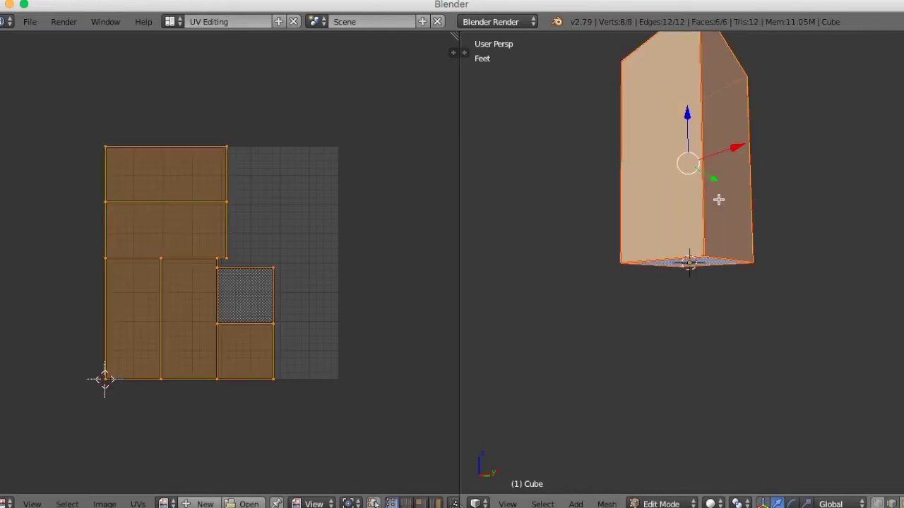
Set UV selection to vertex mode with UV and mesh selection kept in sync.
middle_click_drag(677, 196, 697, 243)
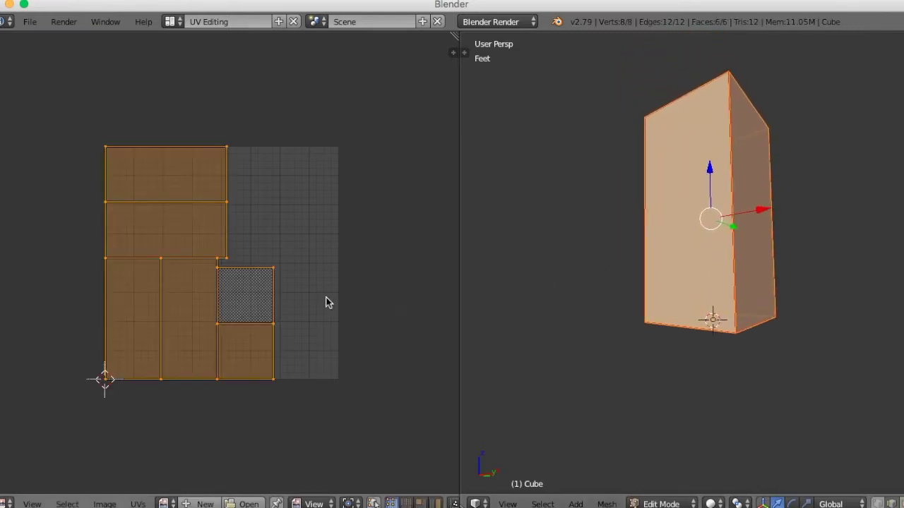
scroll(329, 278, "up", 2)
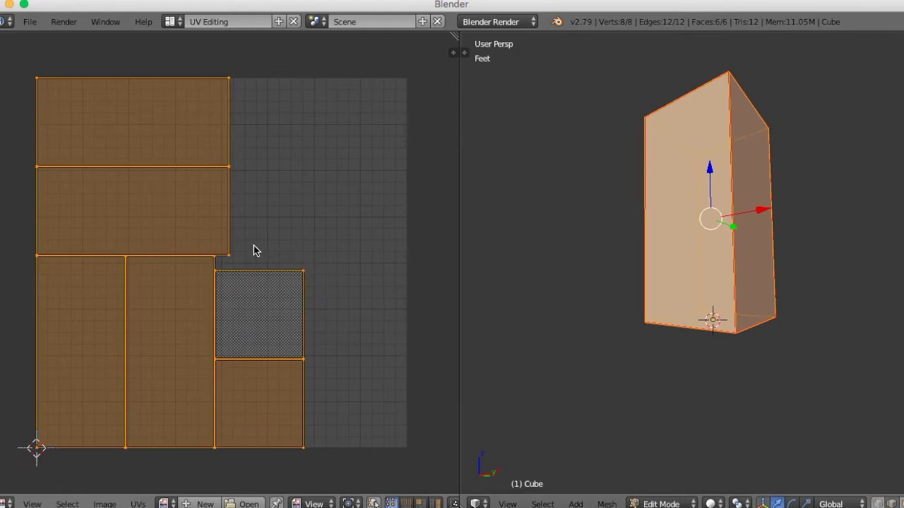
scroll(256, 254, "down", 2)
scroll(261, 264, "up", 2)
scroll(262, 276, "down", 1)
scroll(275, 287, "down", 1)
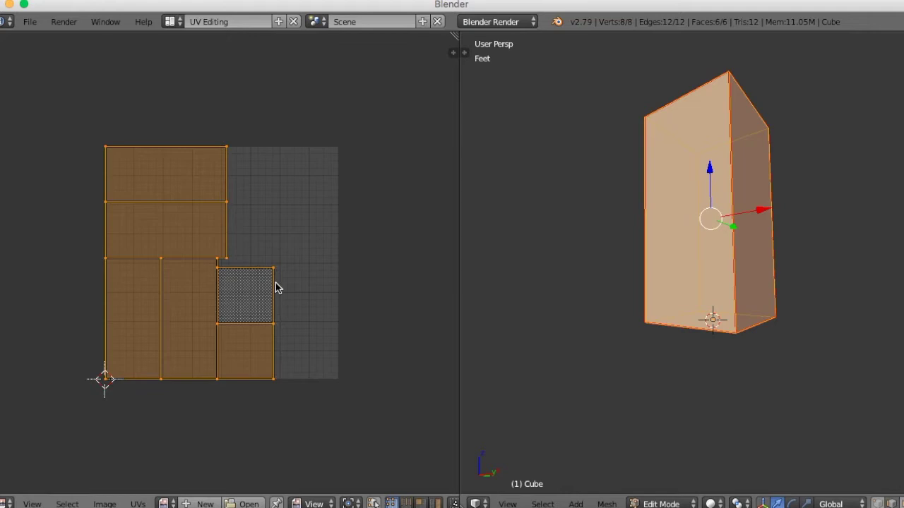
key("ctrl+Tab")
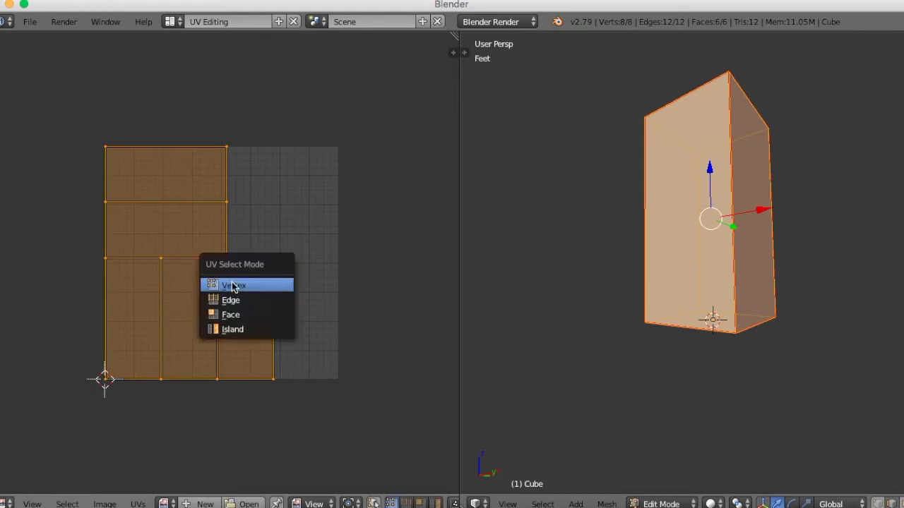
left_click(233, 286)
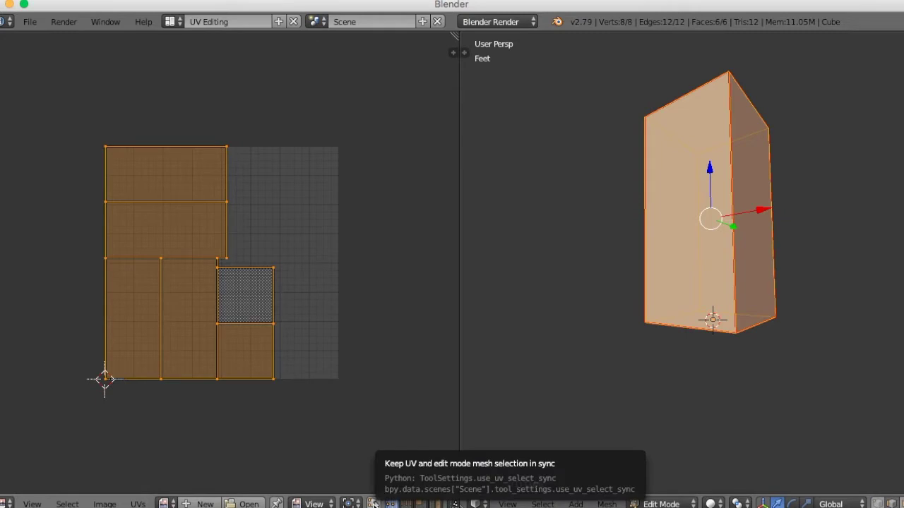
left_click(373, 503)
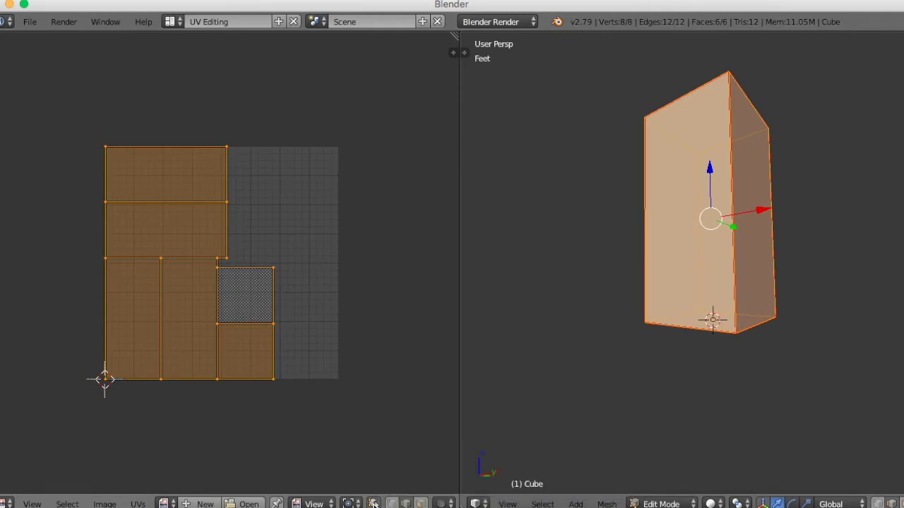
scroll(258, 242, "up", 2)
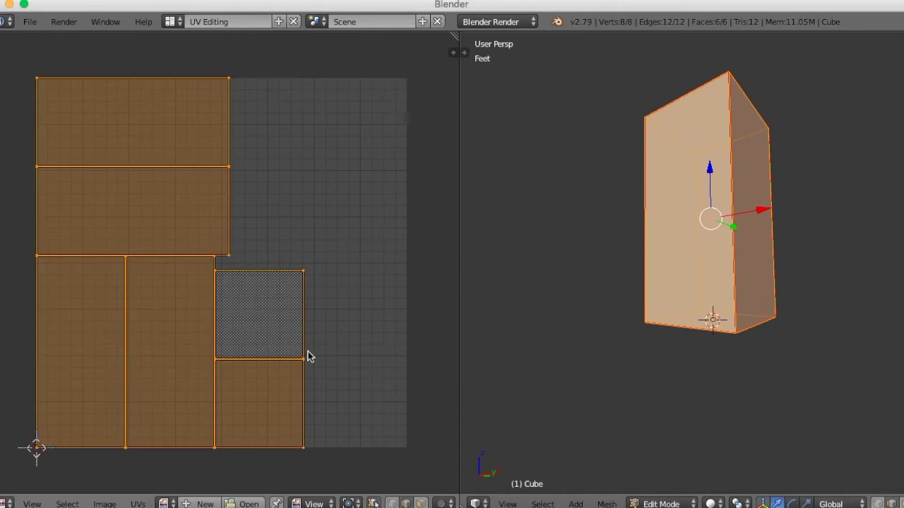
scroll(311, 371, "down", 3)
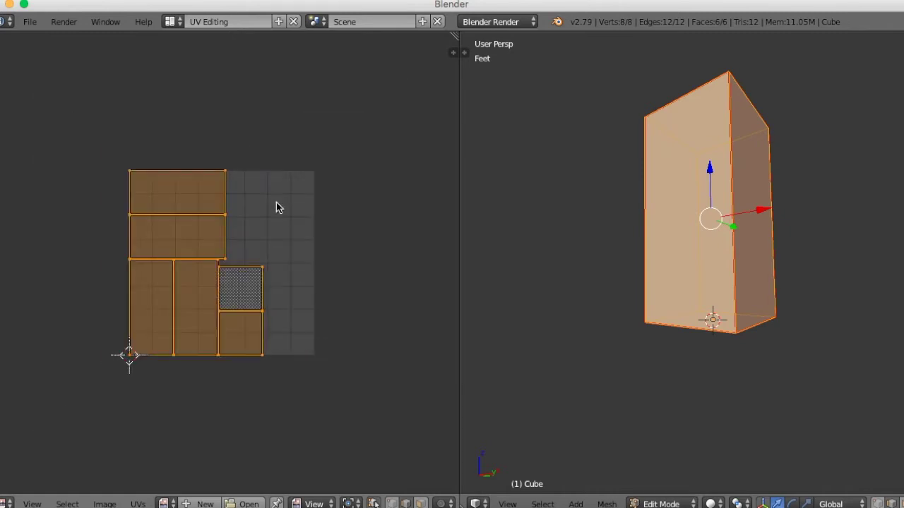
Switch UV selection to edges and select the left and top edges of the top-left island.
left_click(237, 165)
scroll(336, 259, "up", 1)
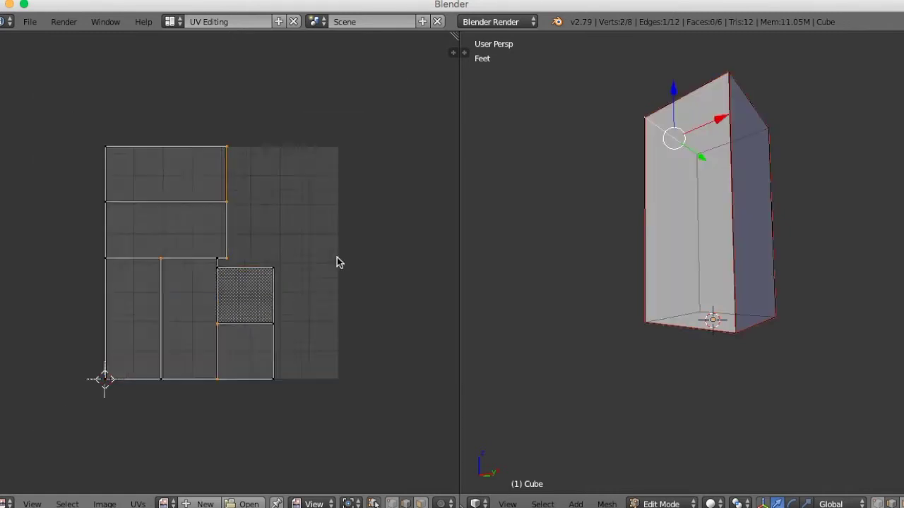
scroll(340, 265, "up", 2)
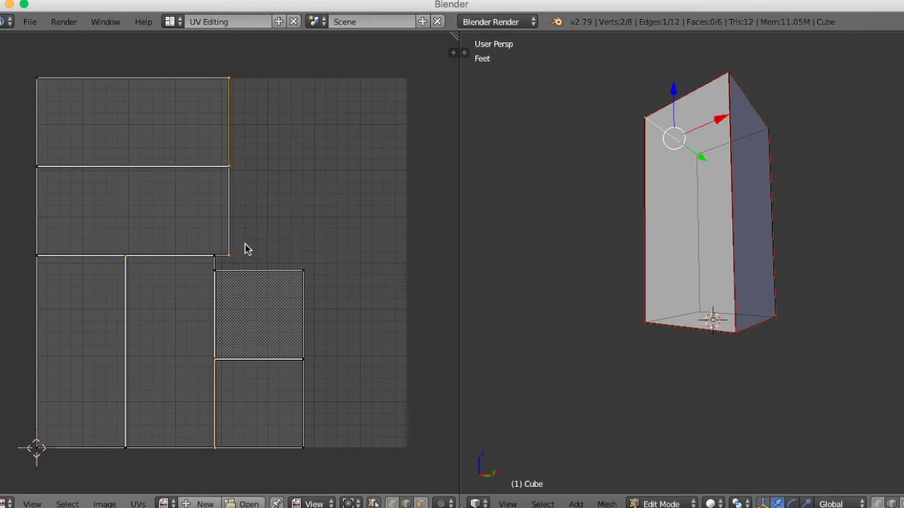
left_click(37, 85)
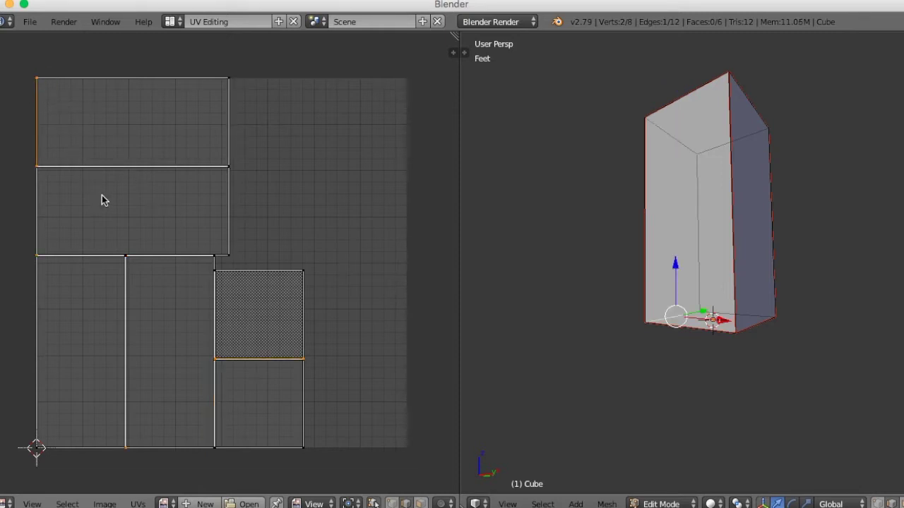
key("ctrl+Tab")
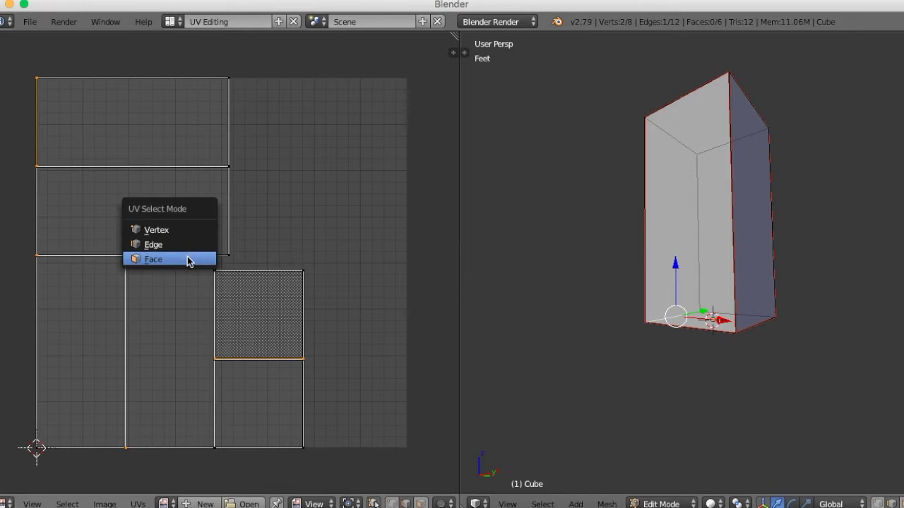
left_click(189, 254)
left_click(137, 77)
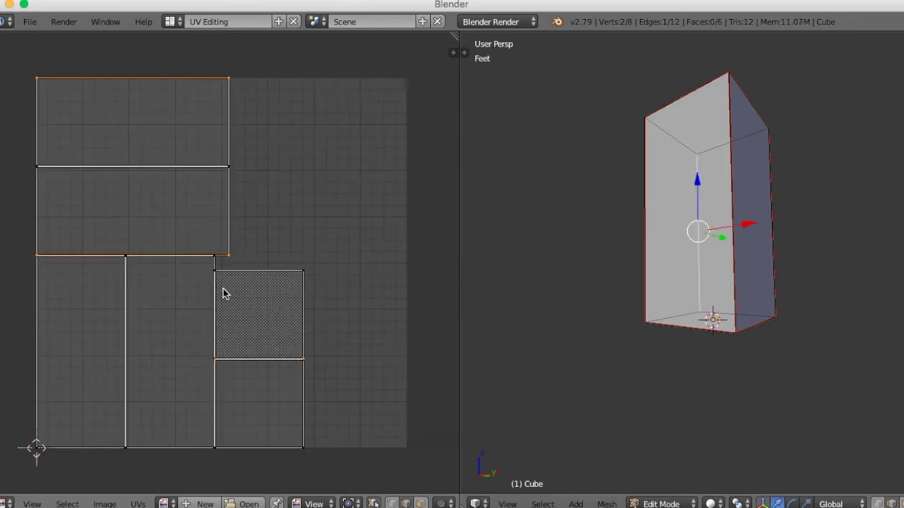
key("ctrl+Tab")
In Face select, box-select the two top UV faces, rotate them -90° and move them left of the other islands.
left_click(228, 305)
left_click(170, 117)
key("b")
left_click_drag(176, 100, 101, 216)
scroll(237, 231, "down", 3)
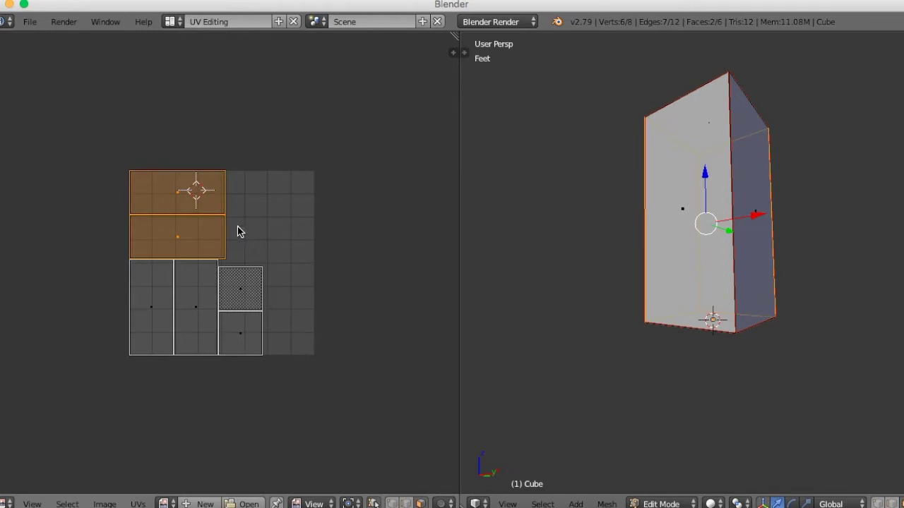
type("r")
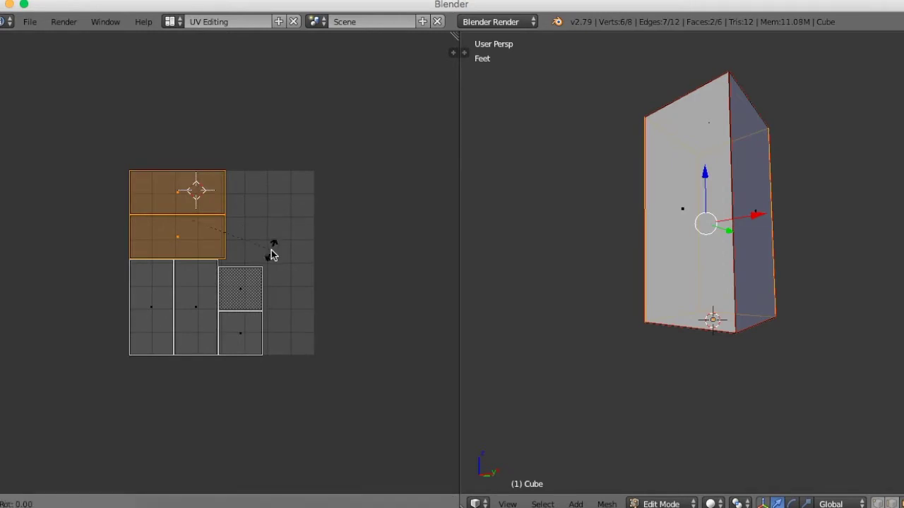
type("-90")
key("Return")
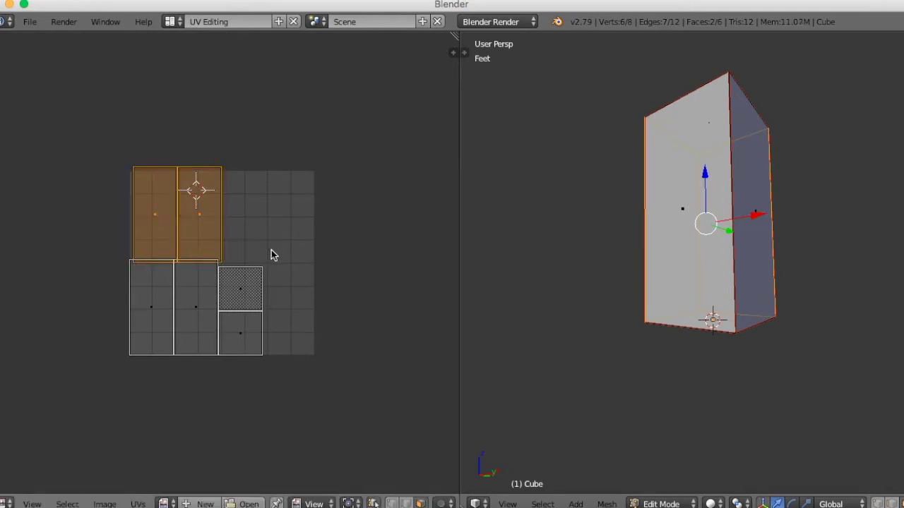
key("g")
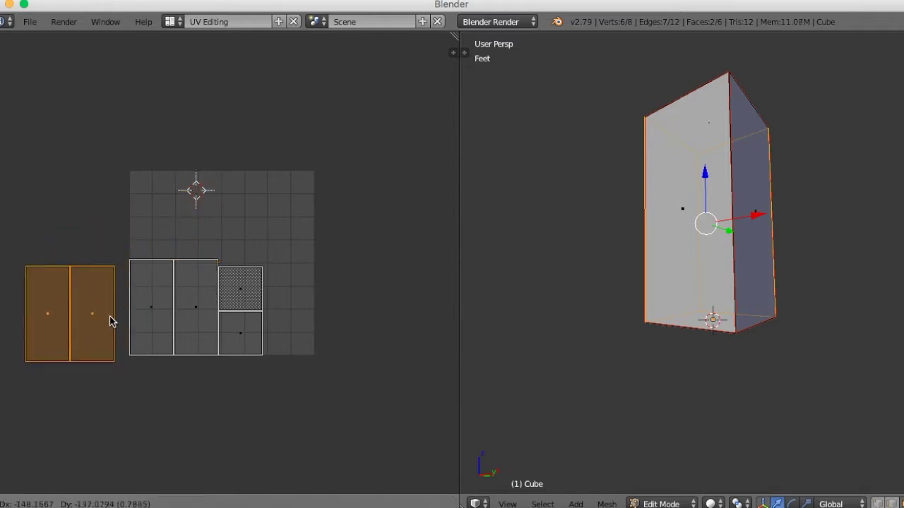
left_click(103, 319)
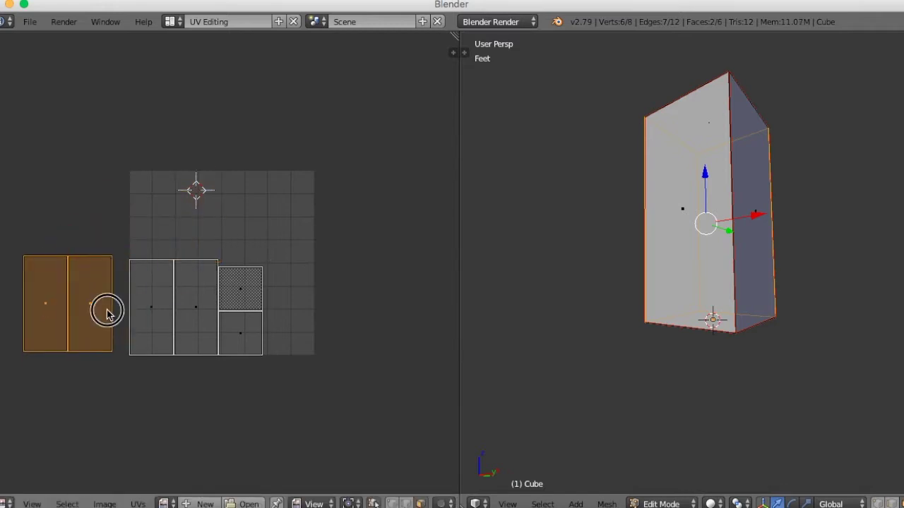
Switch to Edge select, frame the islands and select the moved island's right edge.
key("ctrl+Tab")
left_click(182, 315)
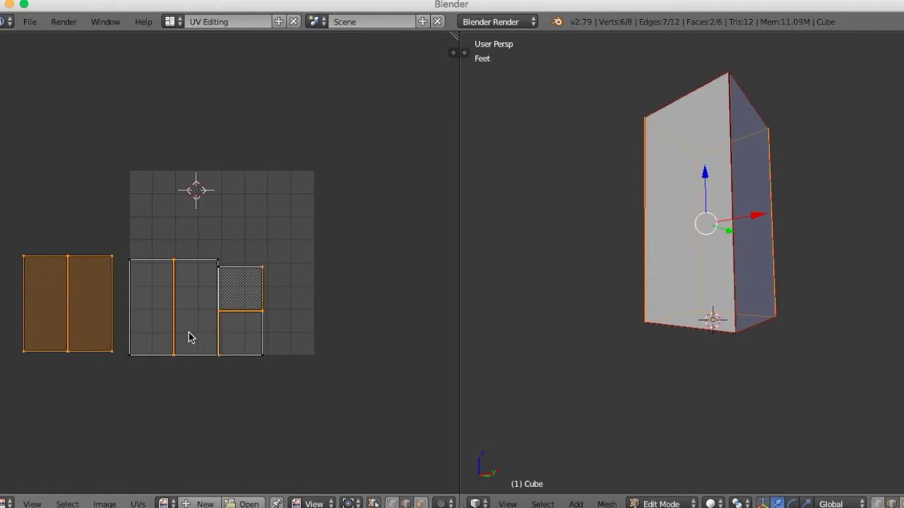
scroll(197, 348, "up", 2)
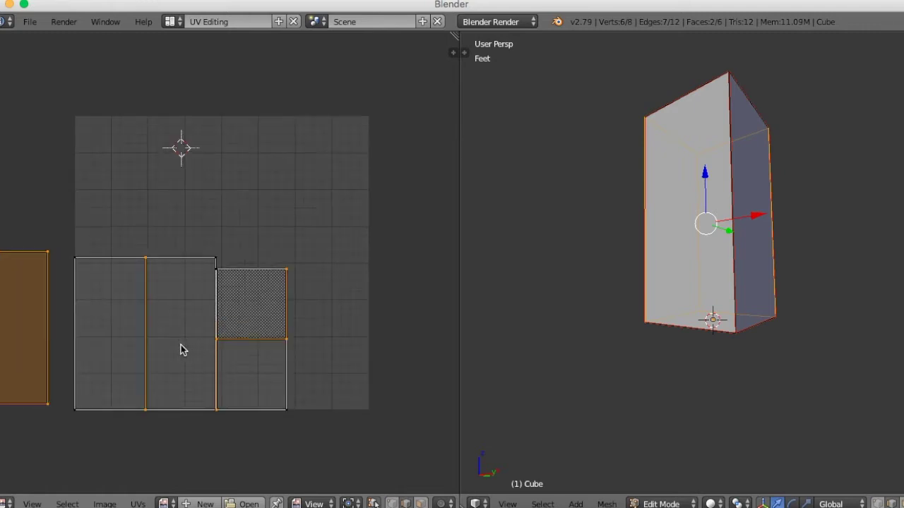
middle_click_drag(165, 344, 306, 299)
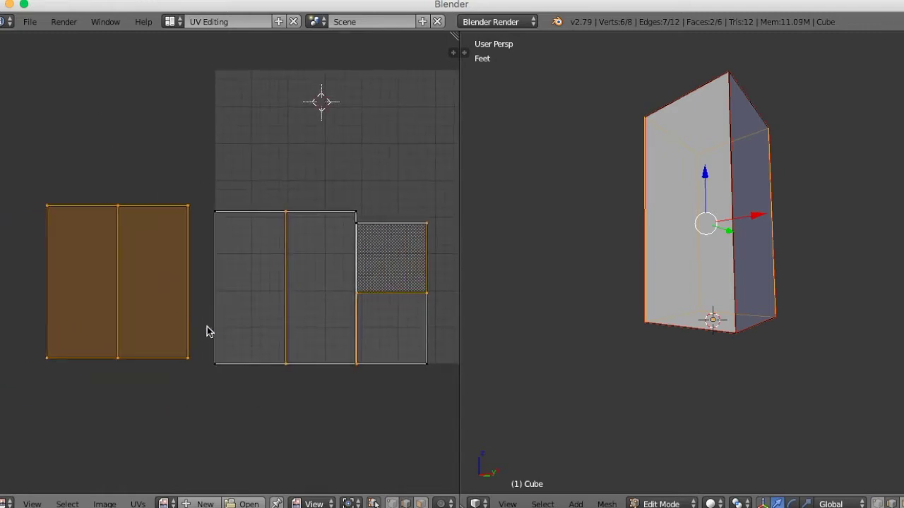
right_click(186, 287)
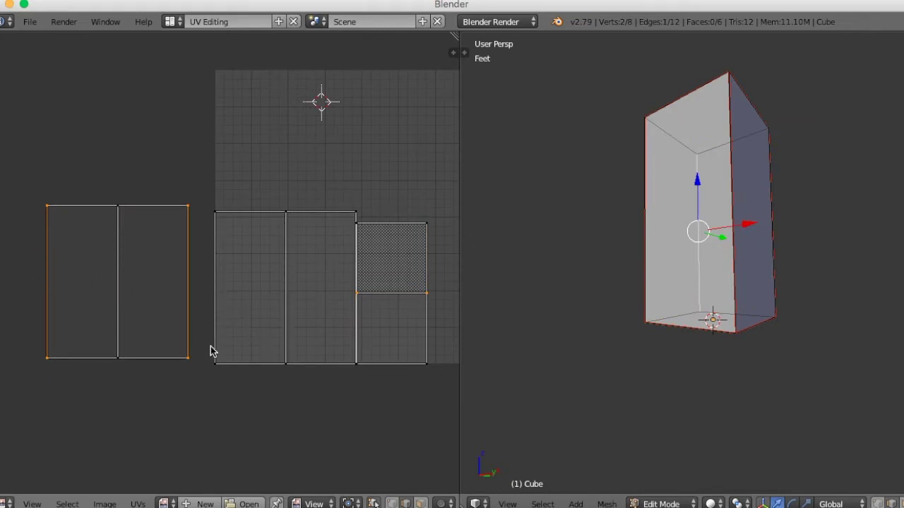
Stitch the selected shared edge, then stitch the left island's outer edge onto the main island.
key("v")
key("Return")
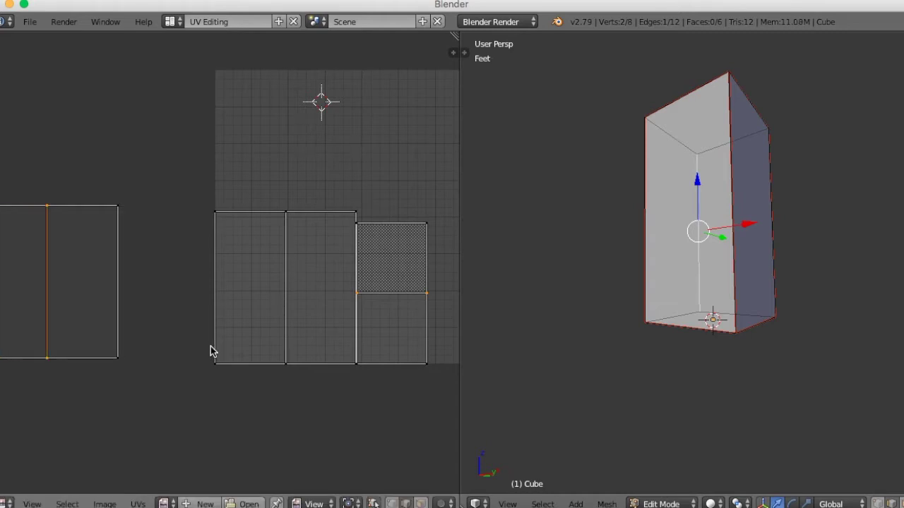
scroll(169, 276, "down", 2)
scroll(155, 317, "down", 2)
scroll(155, 317, "up", 4)
right_click(118, 267)
key("v")
key("Return")
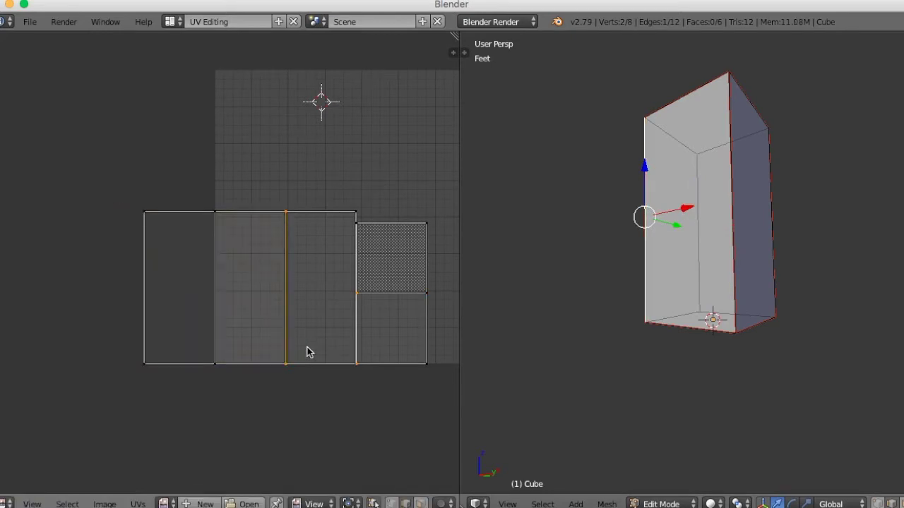
In Face select, pick the strip's three faces and move them further left.
key("ctrl+Tab")
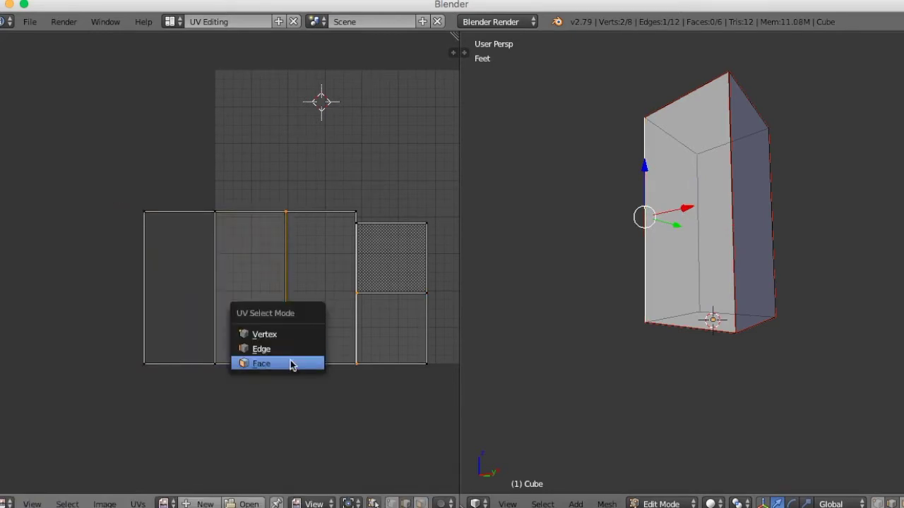
left_click(295, 365)
left_click(315, 297)
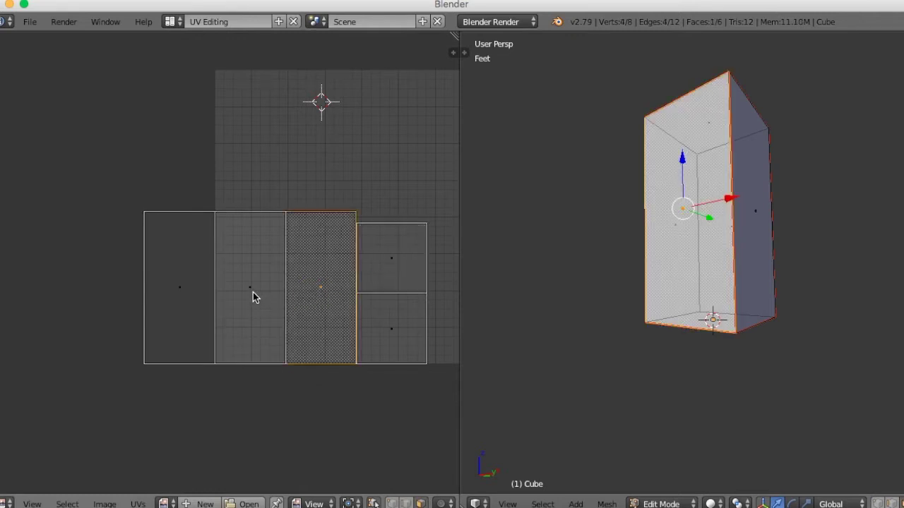
left_click(254, 297, "shift")
left_click(191, 292, "shift")
key("g")
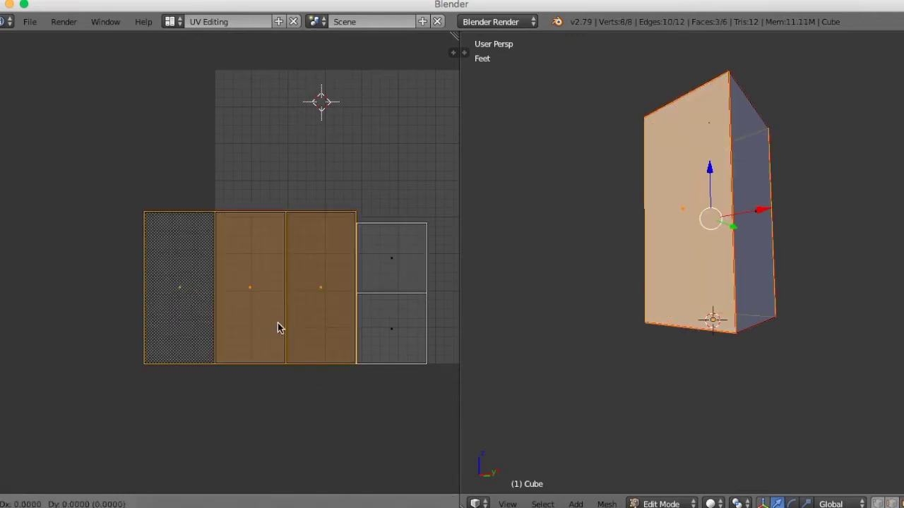
left_click(91, 330)
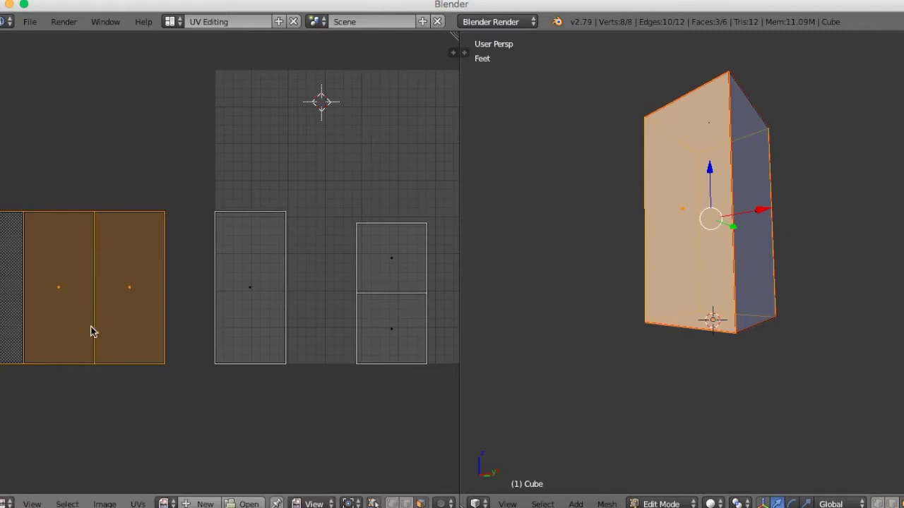
In Edge select, stitch the strip's right-hand edge onto the neighbouring face, then return to Face select.
key("ctrl+Tab")
left_click(173, 331)
left_click(162, 278)
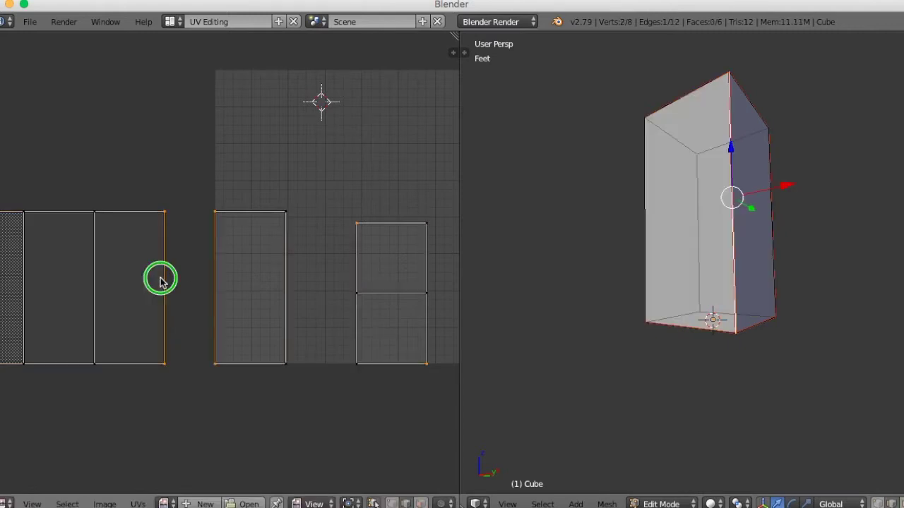
key("v")
left_click(248, 345)
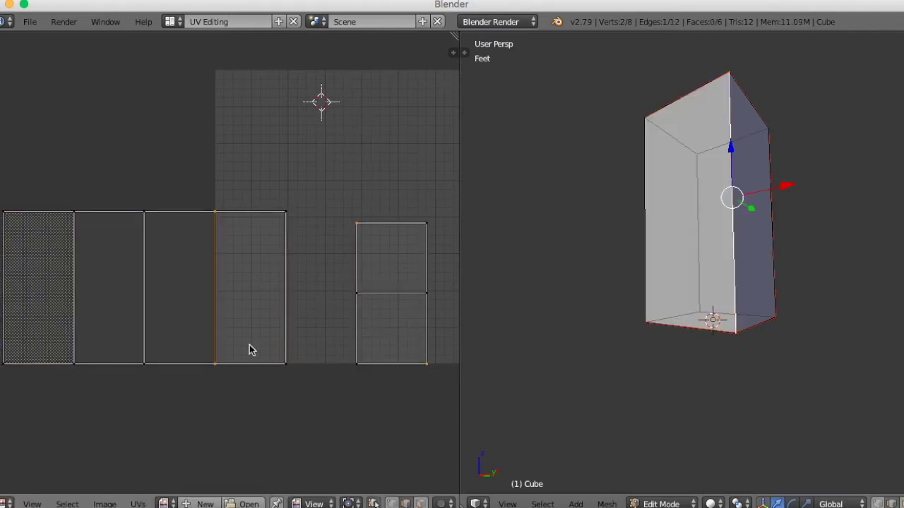
scroll(250, 345, "down", 2)
scroll(252, 349, "up", 2)
key("ctrl+Tab")
left_click(240, 356)
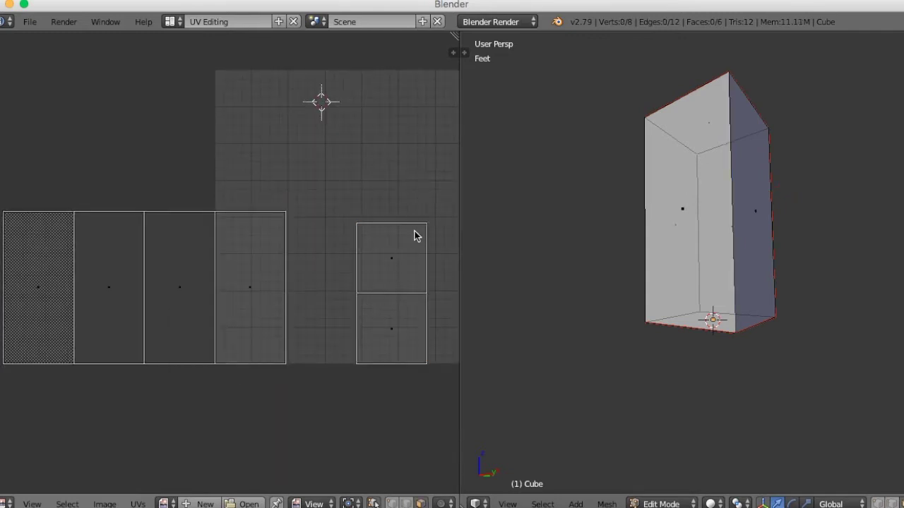
Box-select the two stacked faces, rotate them 90° and place them near the image's top edge.
key("b")
left_click_drag(411, 241, 368, 346)
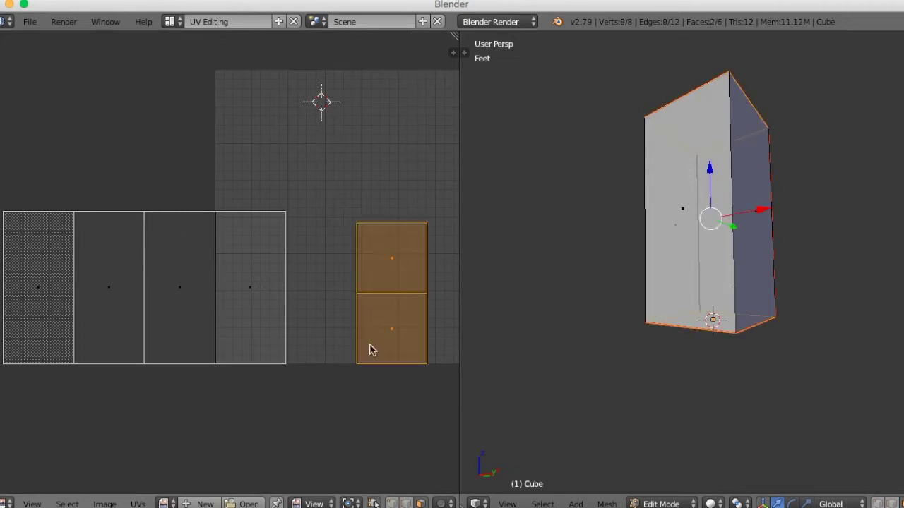
key("g")
left_click(387, 209)
key("r")
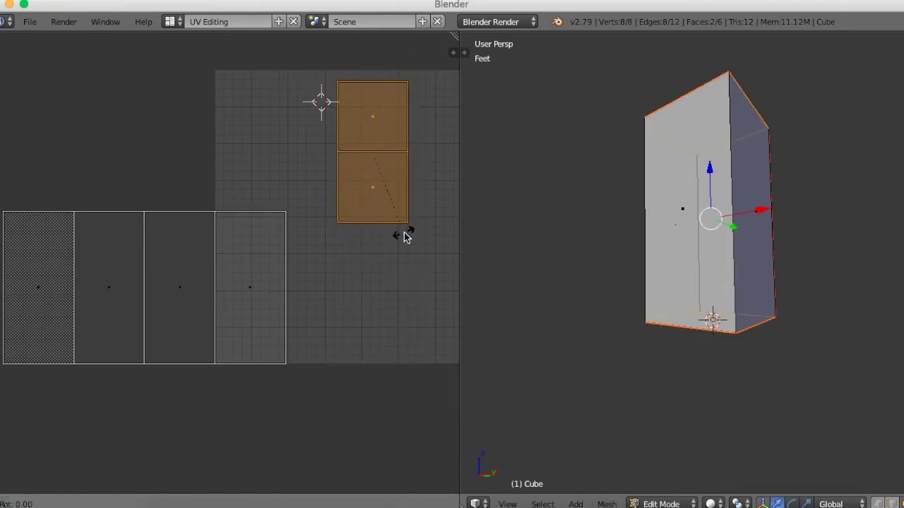
type("90")
key("Return")
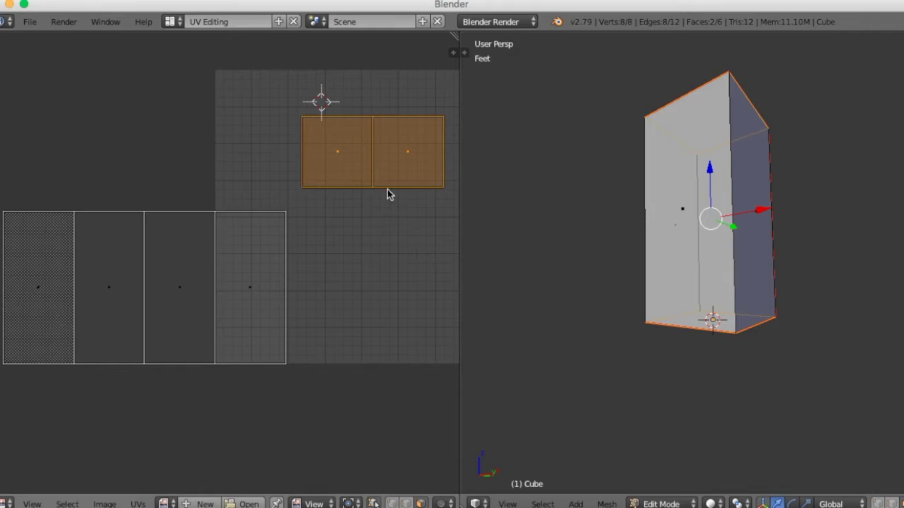
key("g")
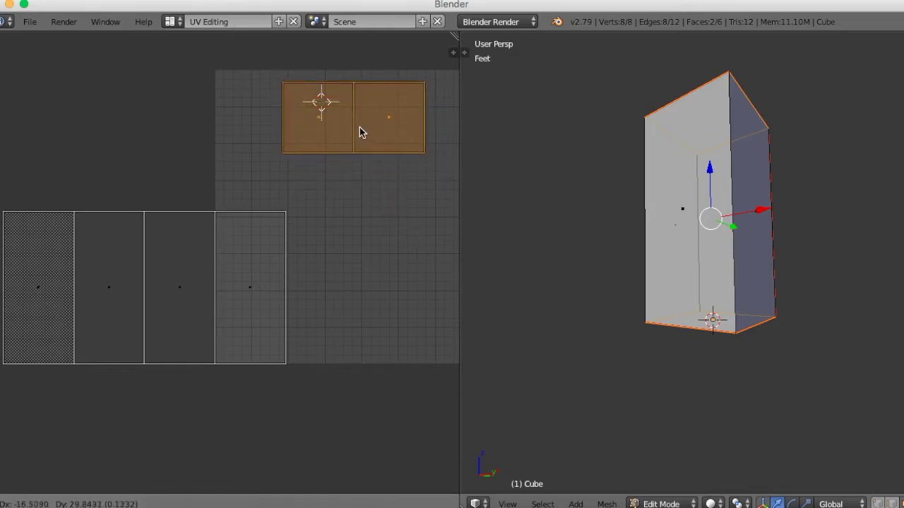
left_click(360, 128)
Deselect everything, box-select the four-face strip and start moving it.
scroll(292, 282, "down", 1)
key("a")
key("b")
left_click_drag(271, 245, 22, 340)
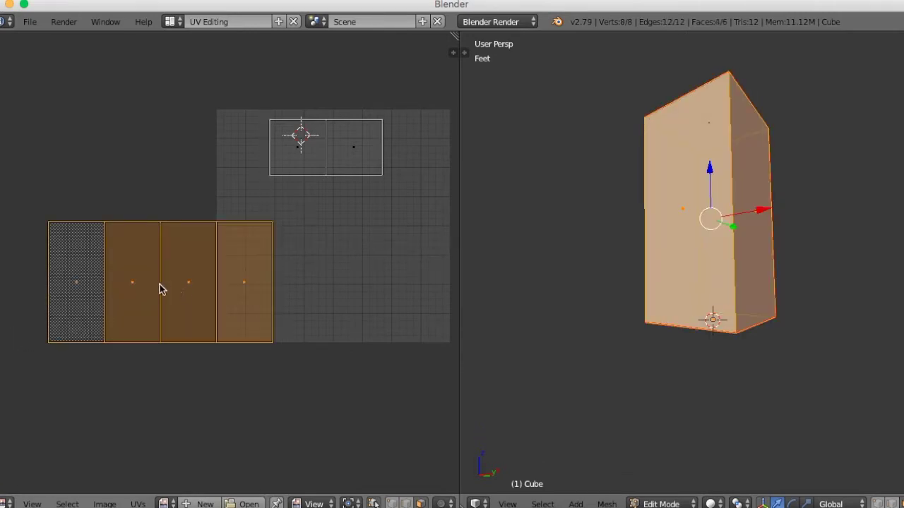
key("g")
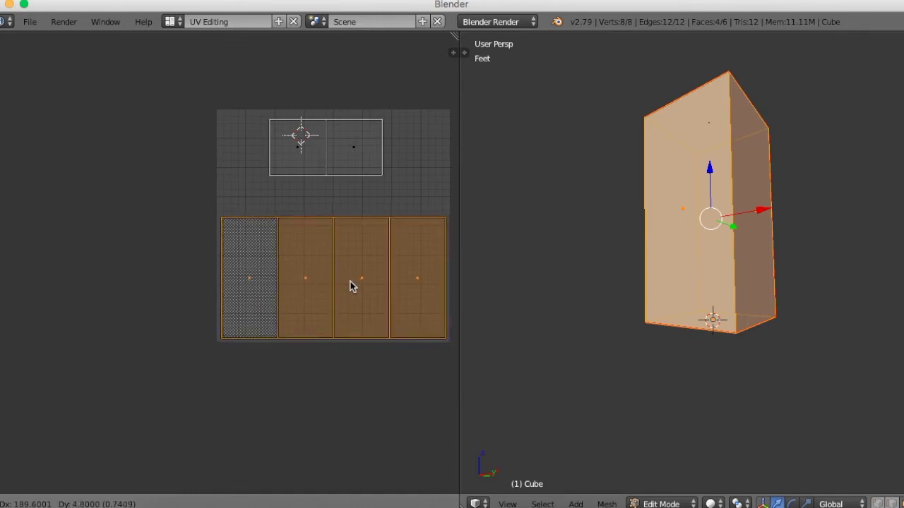
Drop the strip inside the image area and slide the UV islands sideways along X.
left_click(350, 282)
scroll(364, 305, "up", 1)
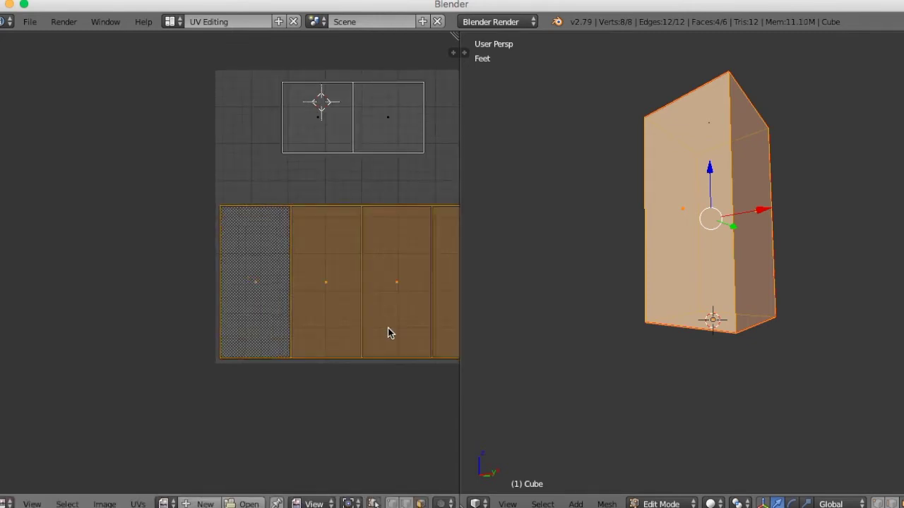
middle_click_drag(388, 327, 286, 312)
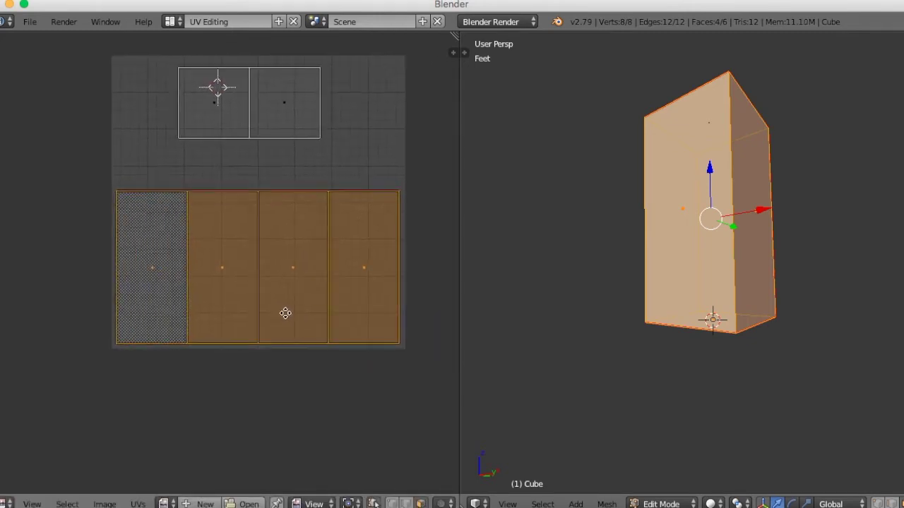
key("g")
key("x")
left_click(288, 282)
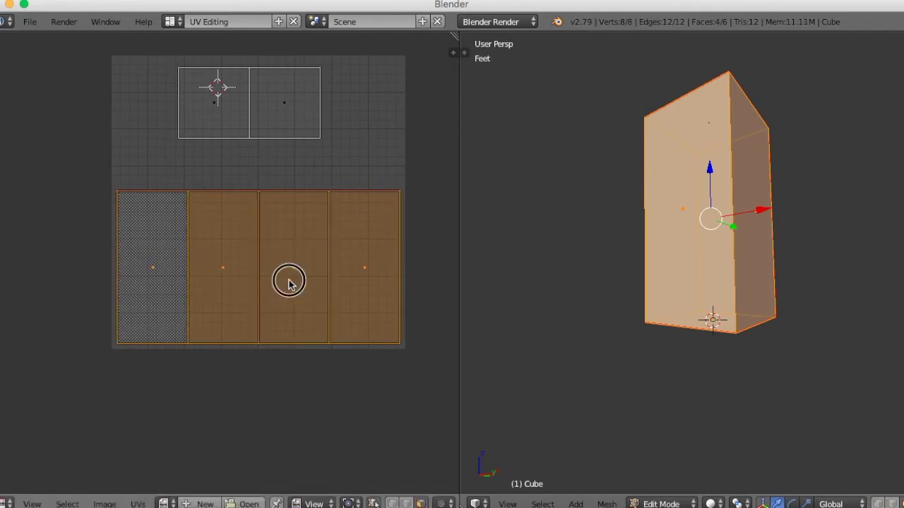
Scale the islands up about 1.03× to span the image width, then select all UVs.
key("s")
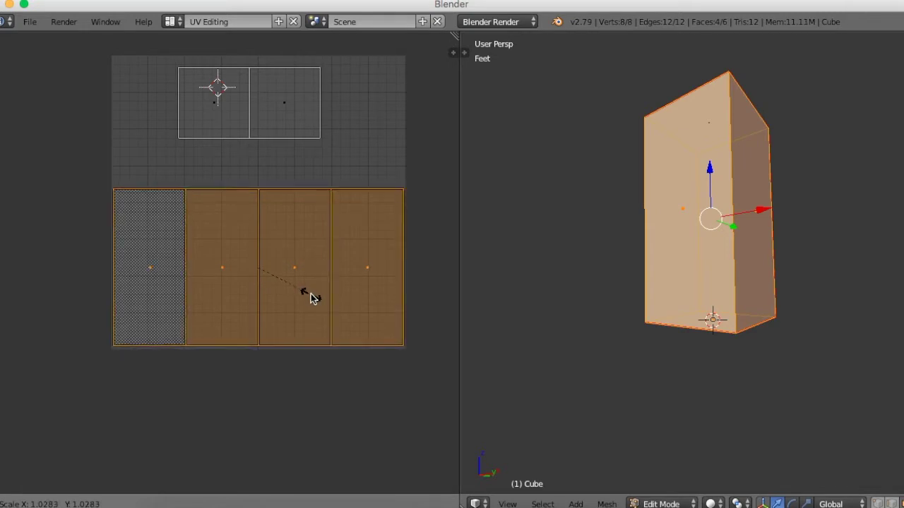
left_click(311, 295)
scroll(342, 304, "down", 1)
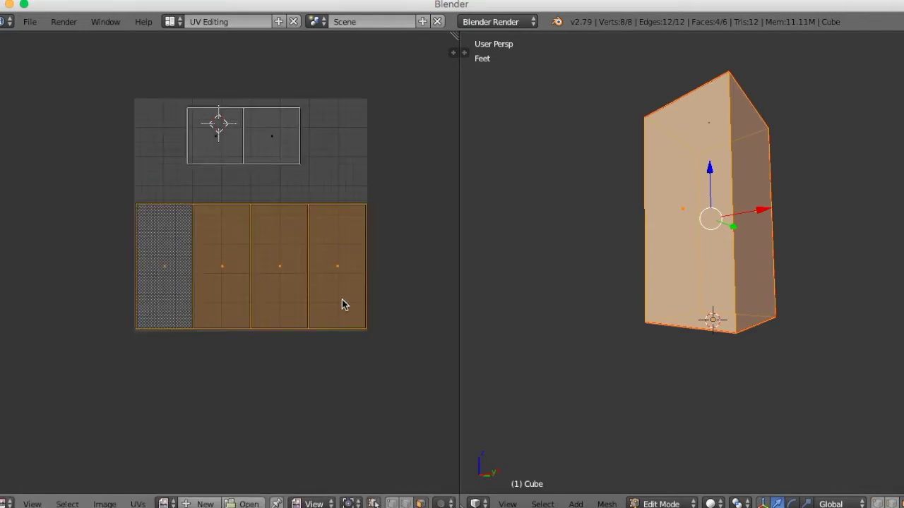
key("a")
key("a")
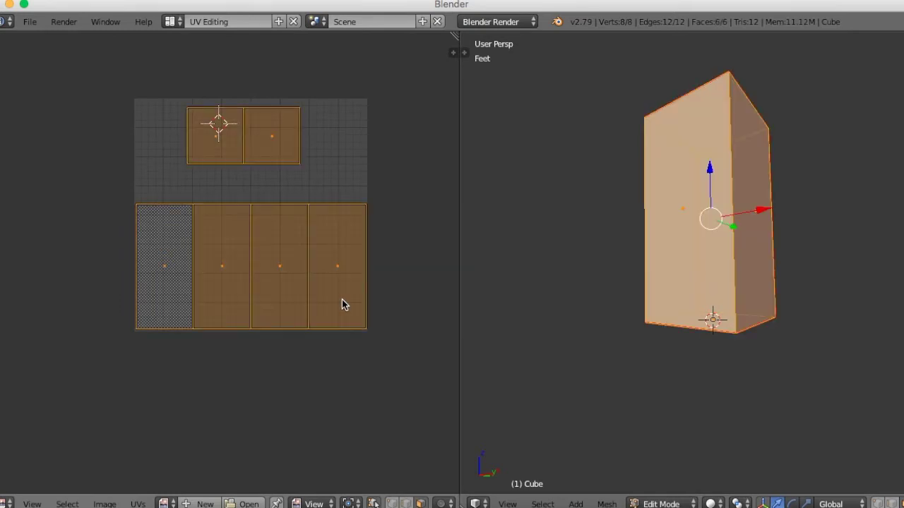
scroll(341, 300, "down", 1)
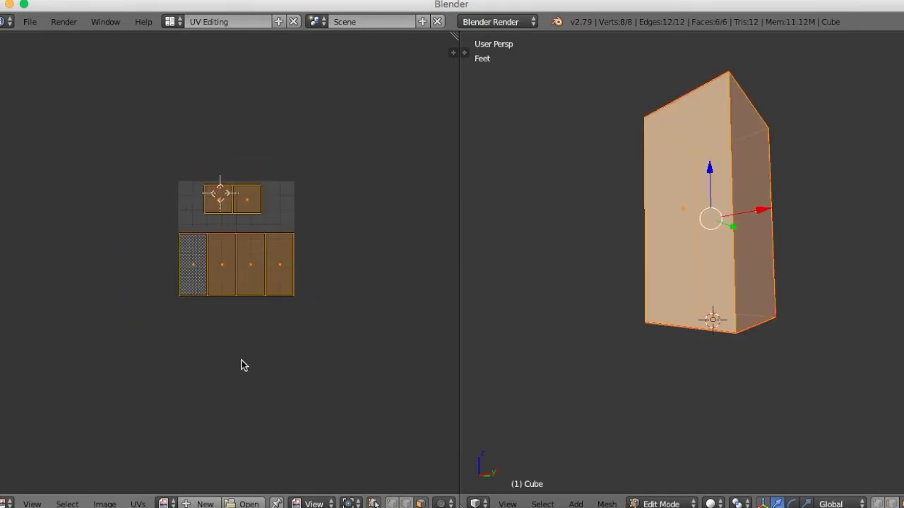
left_click(139, 503)
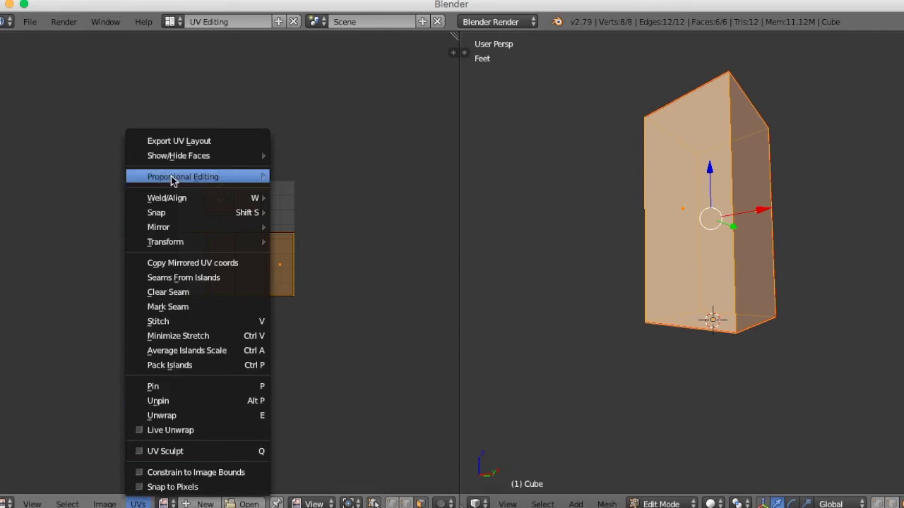
Export the UV layout to Desktop/UVs as UV_HighRise1.png with size 2048 × 2048, confirming the overwrite.
left_click(189, 144)
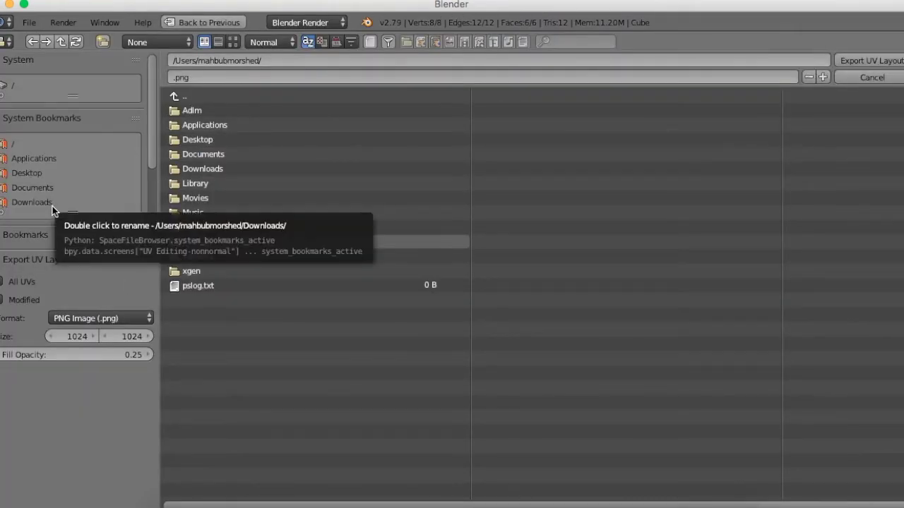
left_click(28, 173)
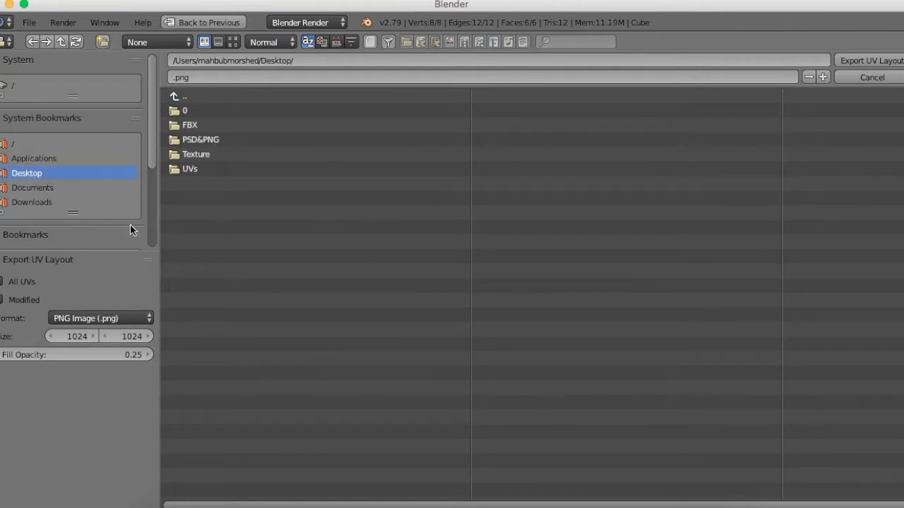
left_click(210, 169)
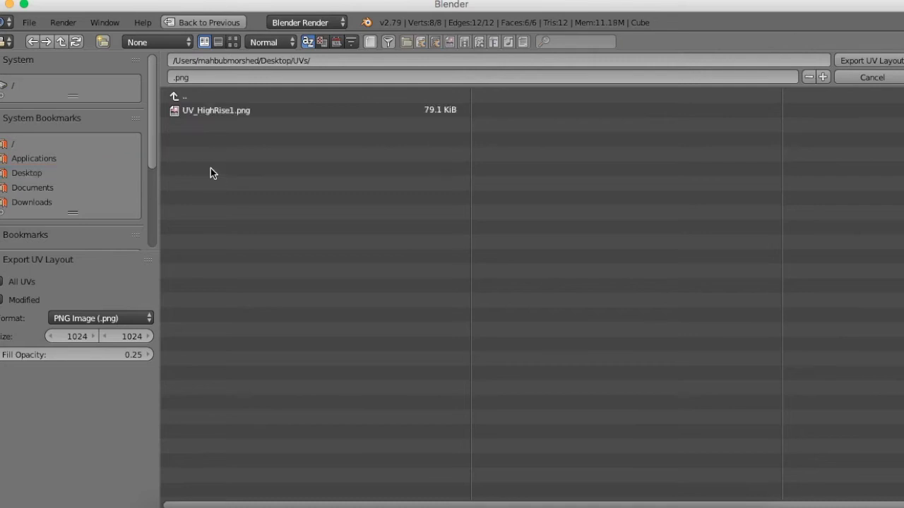
left_click(205, 113)
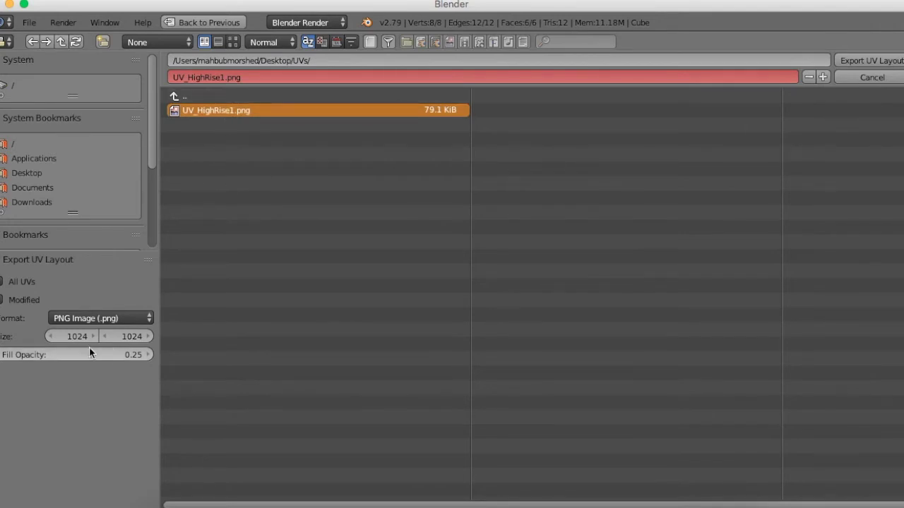
left_click(74, 336)
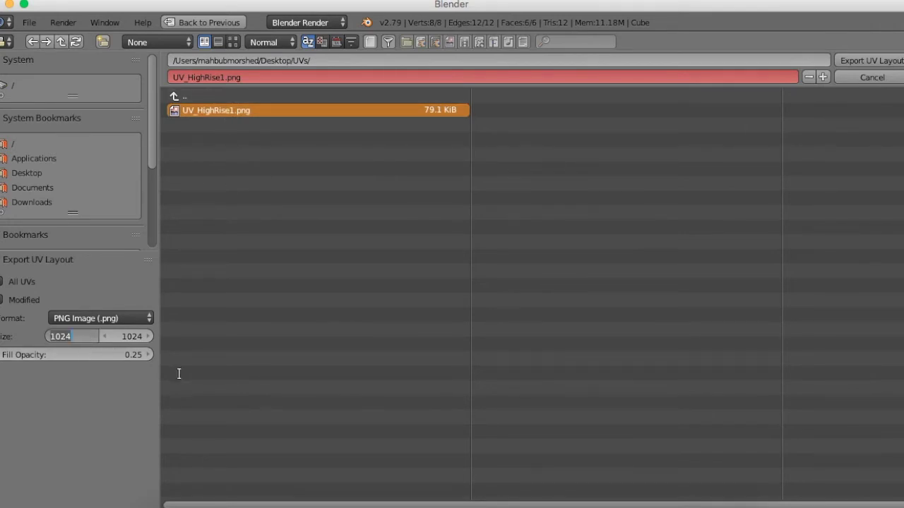
type("2048")
key("Tab")
type("2")
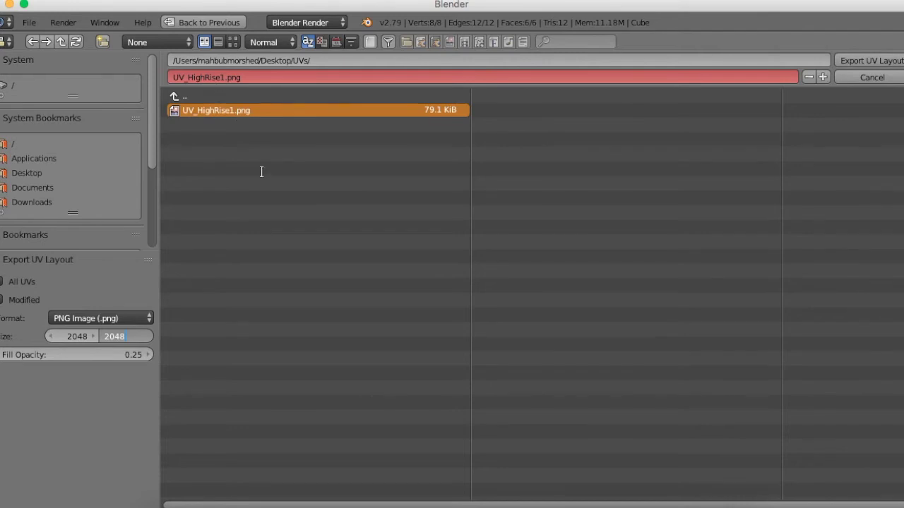
left_click(876, 62)
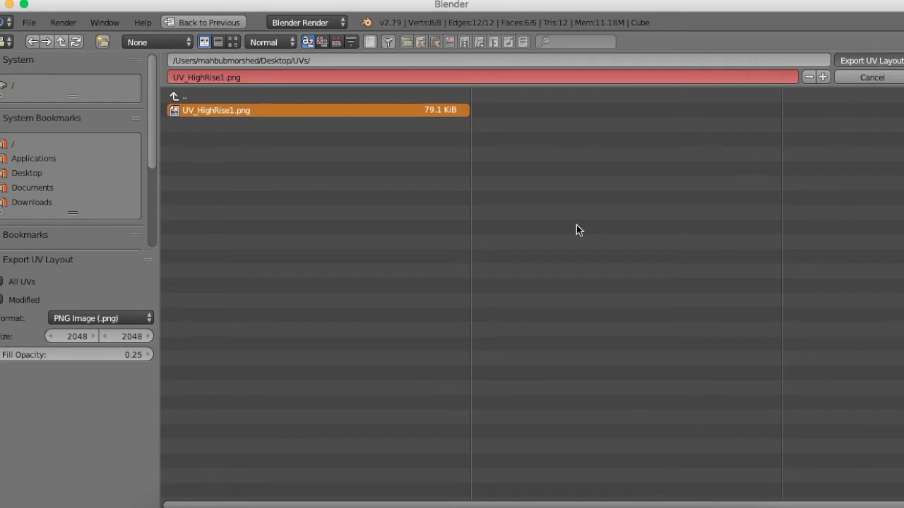
key("Return")
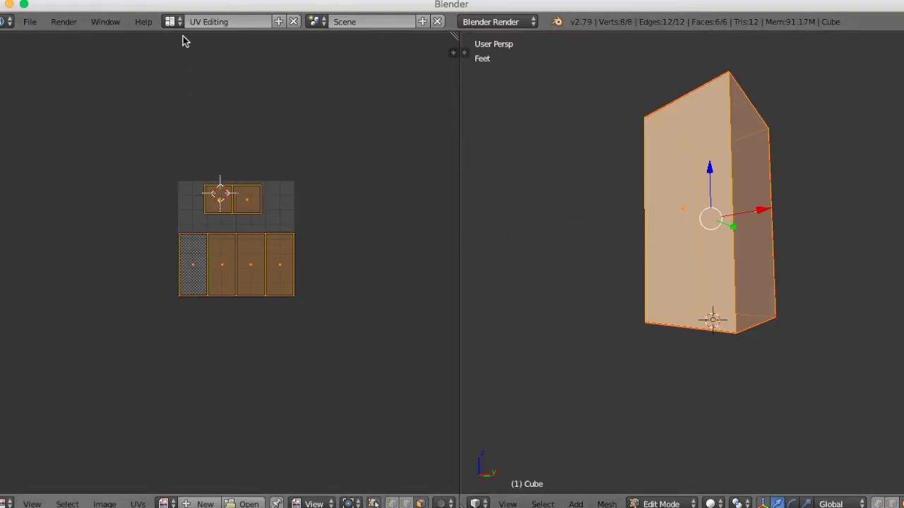
Switch to the Default screen layout and put the cube back in Object Mode.
left_click(173, 21)
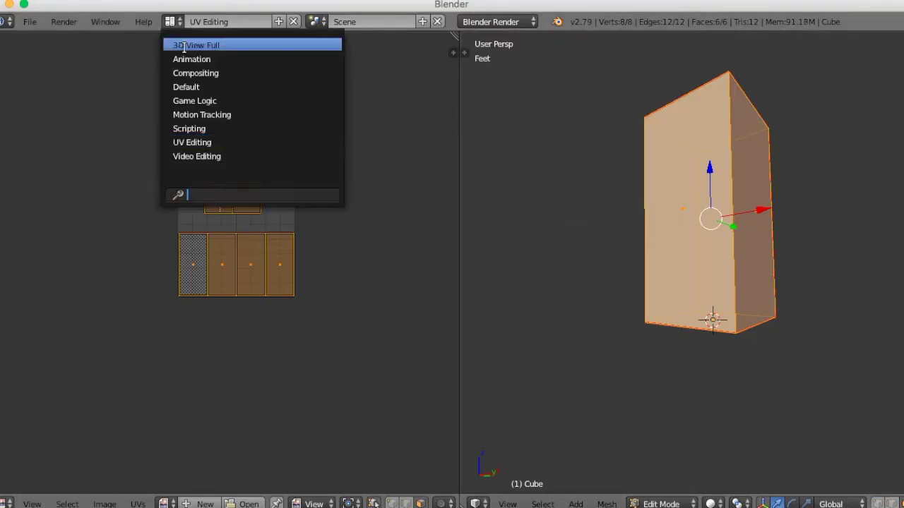
left_click(221, 87)
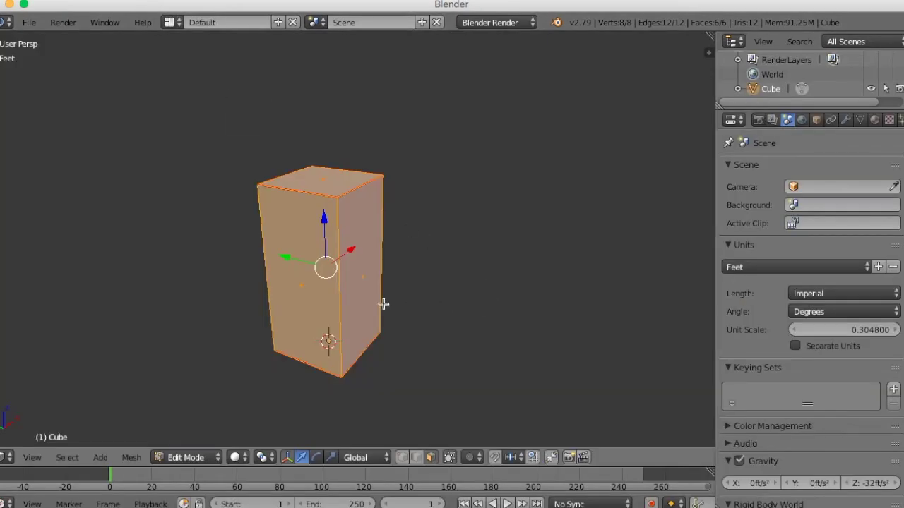
key("Tab")
mouse_move(366, 294)
middle_mouse_down()
mouse_move(422, 220)
mouse_move(332, 278)
mouse_move(354, 291)
middle_mouse_up()
left_click(29, 22)
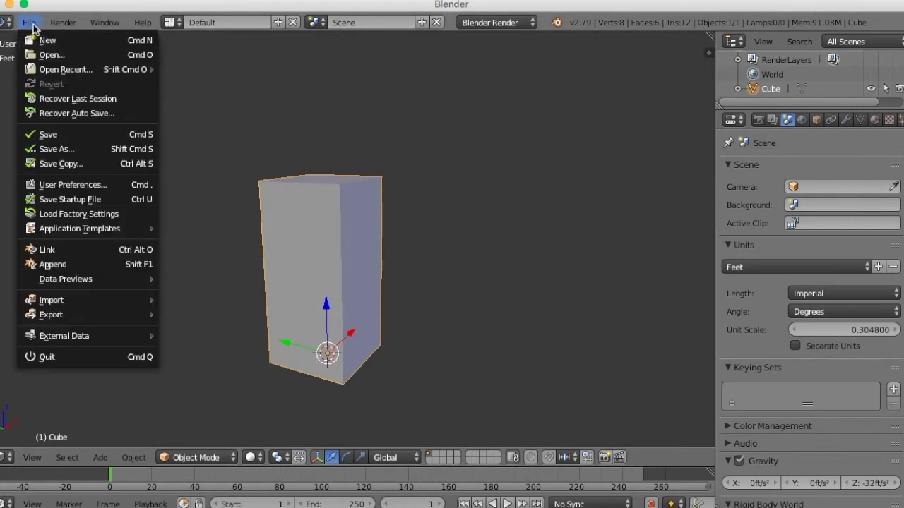
mouse_move(51, 315)
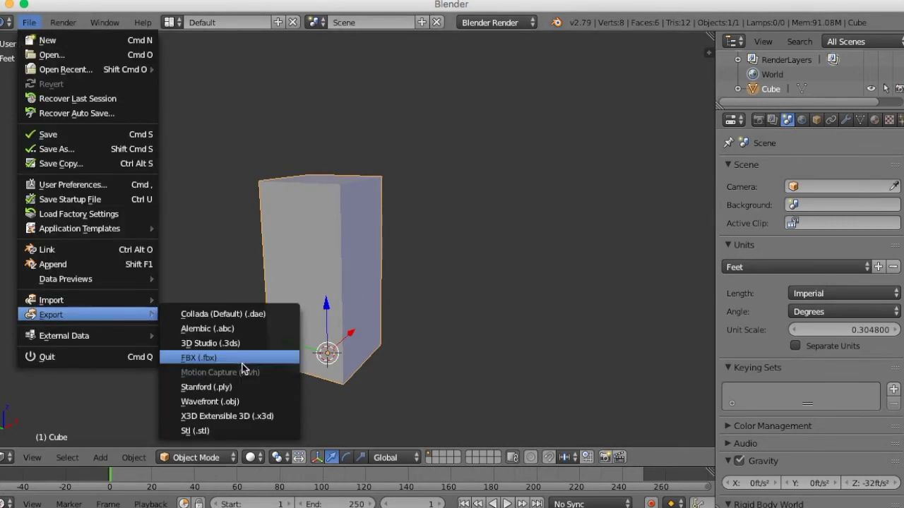
left_click(240, 355)
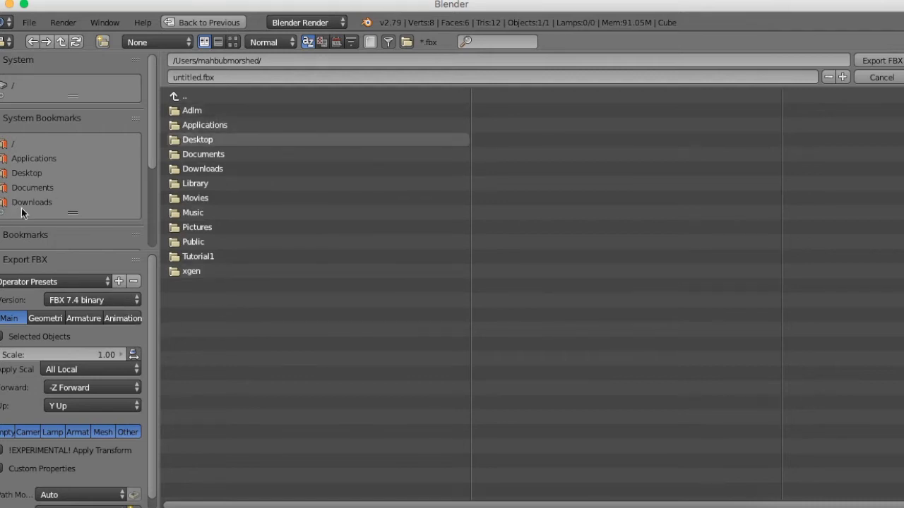
Save the cube as HighRise1.fbx in Desktop/FBX, reusing the existing file name.
left_click(38, 174)
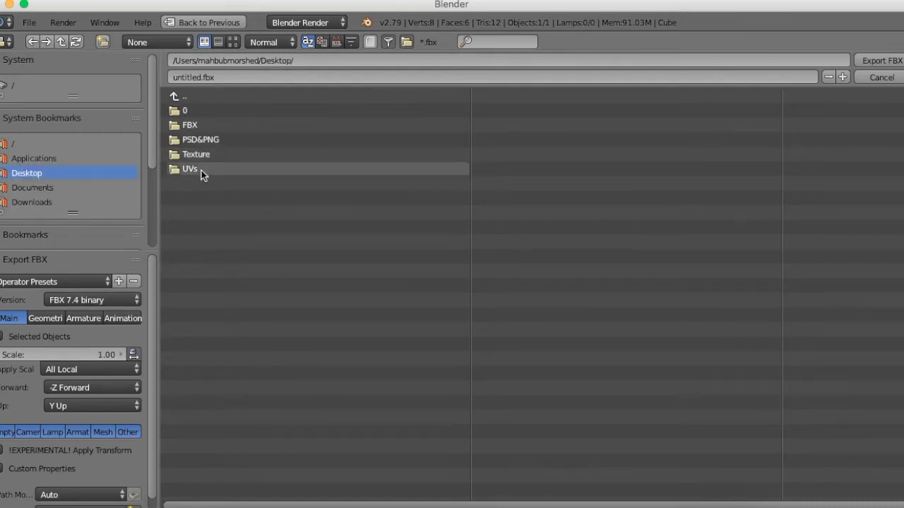
left_click(204, 127)
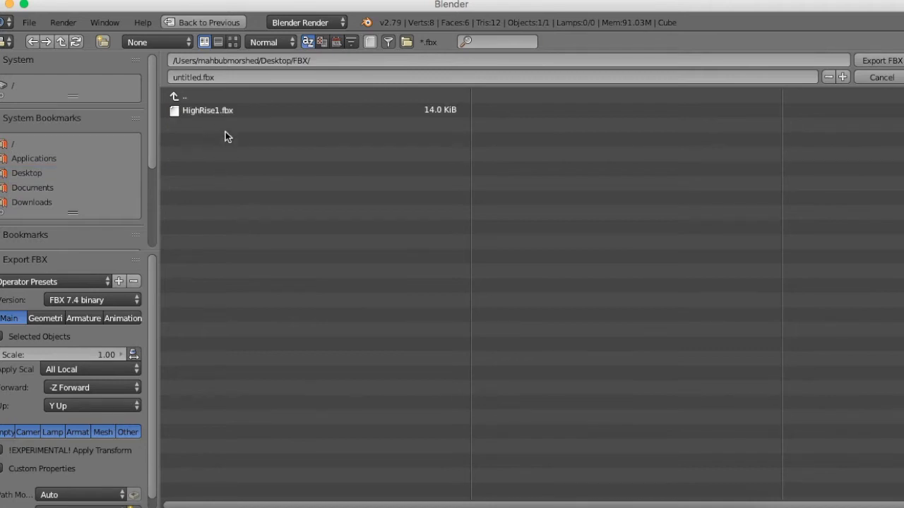
left_click(220, 113)
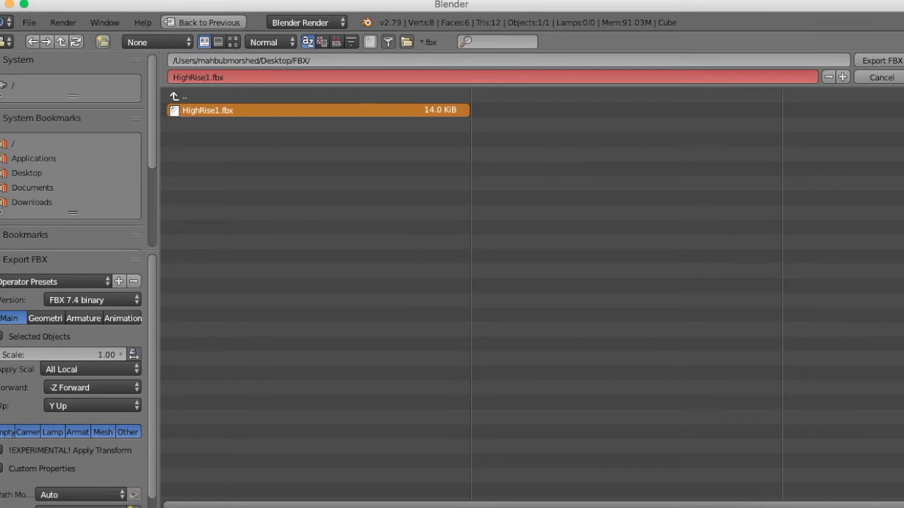
left_click(882, 60)
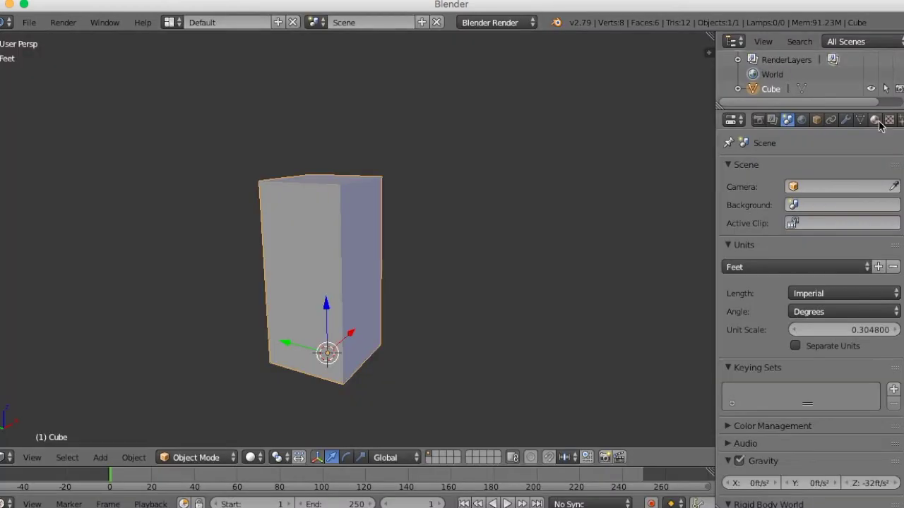
scroll(514, 200, "down", 2)
mouse_move(422, 239)
middle_mouse_down()
mouse_move(438, 292)
mouse_move(444, 260)
mouse_move(460, 270)
middle_mouse_up()
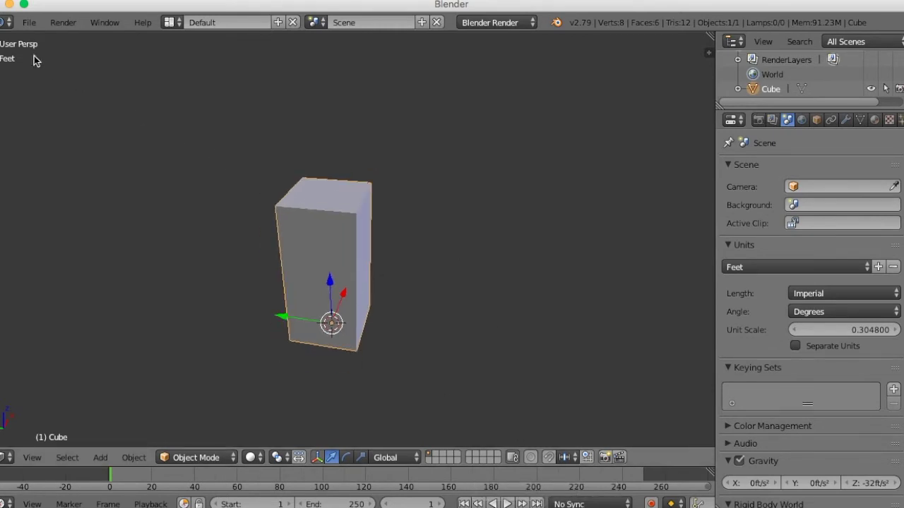
Open the Desktop's UVs folder and drag UV_HighRise1.png onto Photoshop in the Dock.
left_click(10, 4)
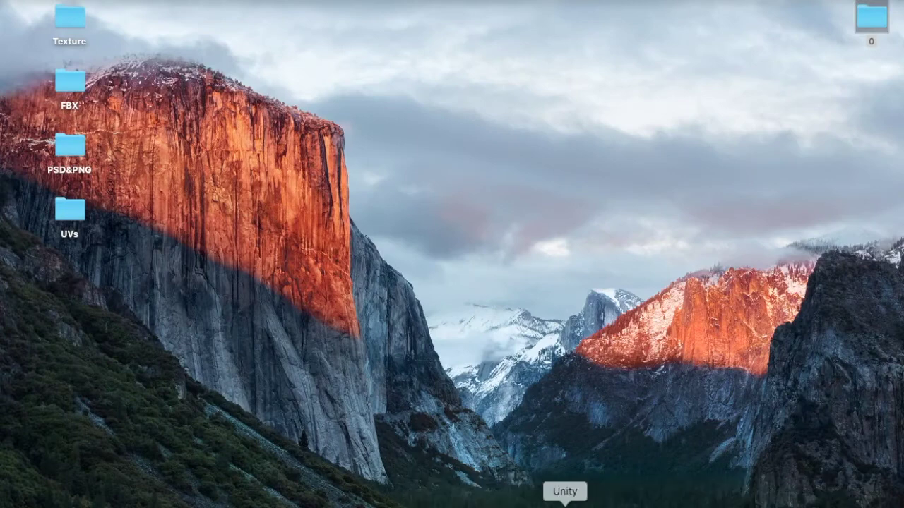
left_click(524, 503)
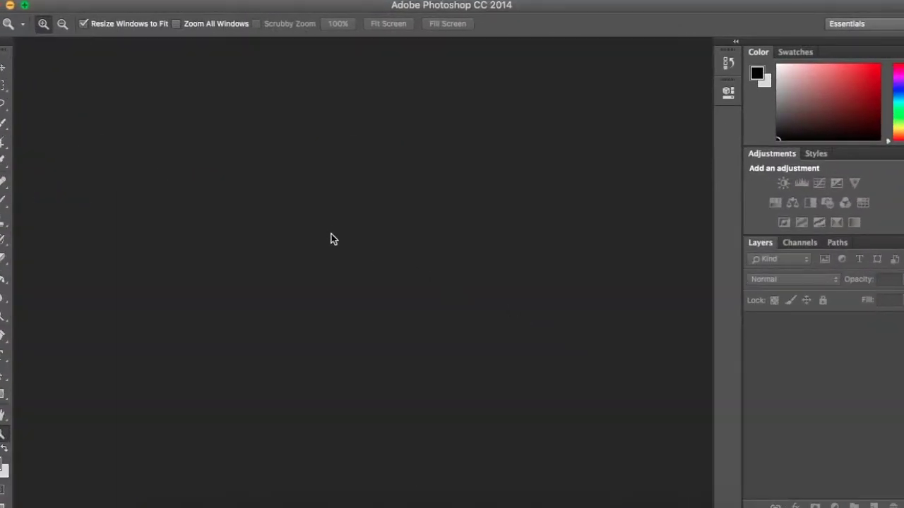
left_click(10, 5)
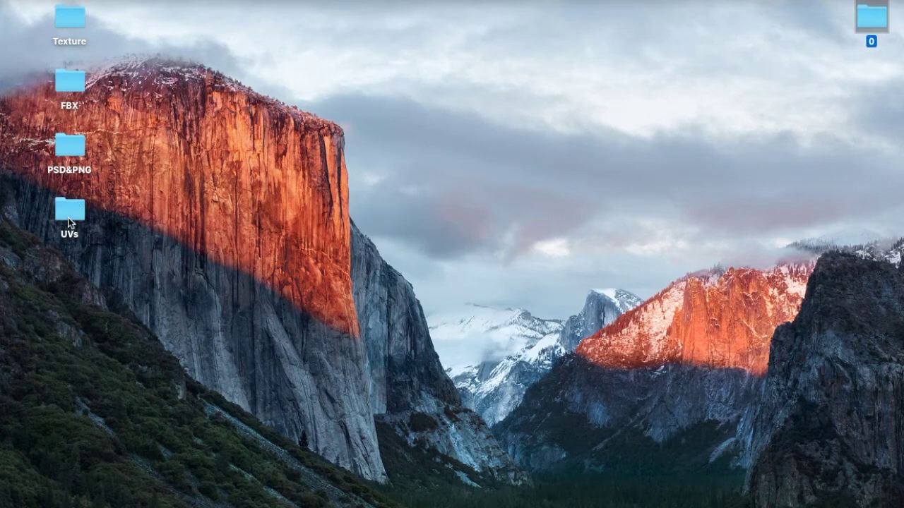
double_click(70, 220)
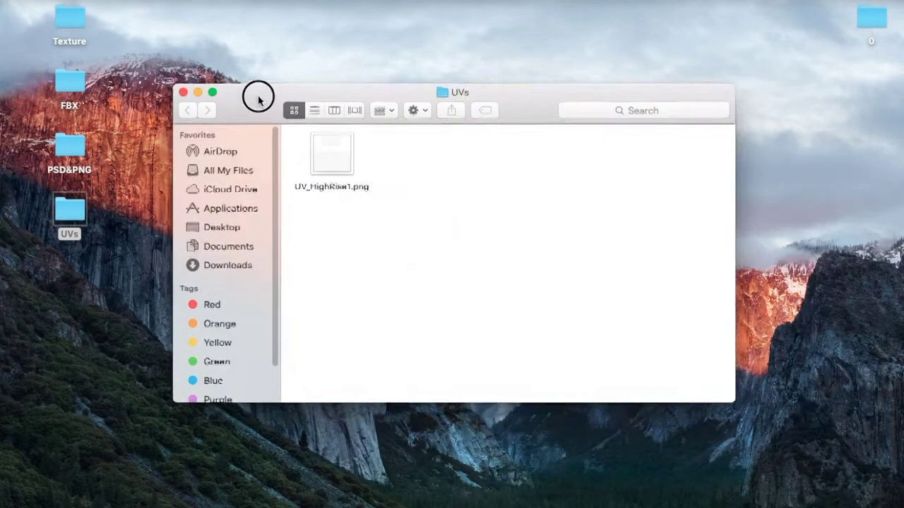
left_click_drag(424, 213, 265, 82)
left_click(302, 133)
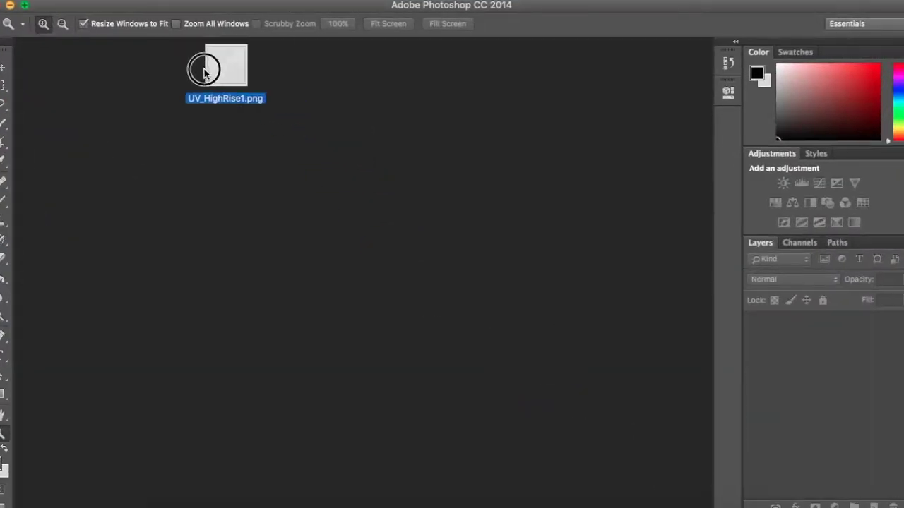
left_click_drag(726, 503, 224, 175)
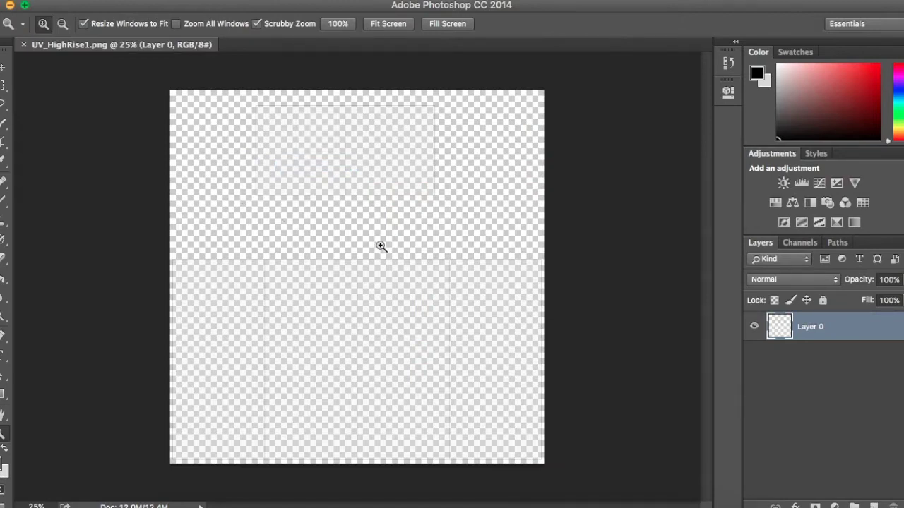
Rename Layer 0 to 'UVs' and apply Lock All to it.
key("v")
double_click(812, 327)
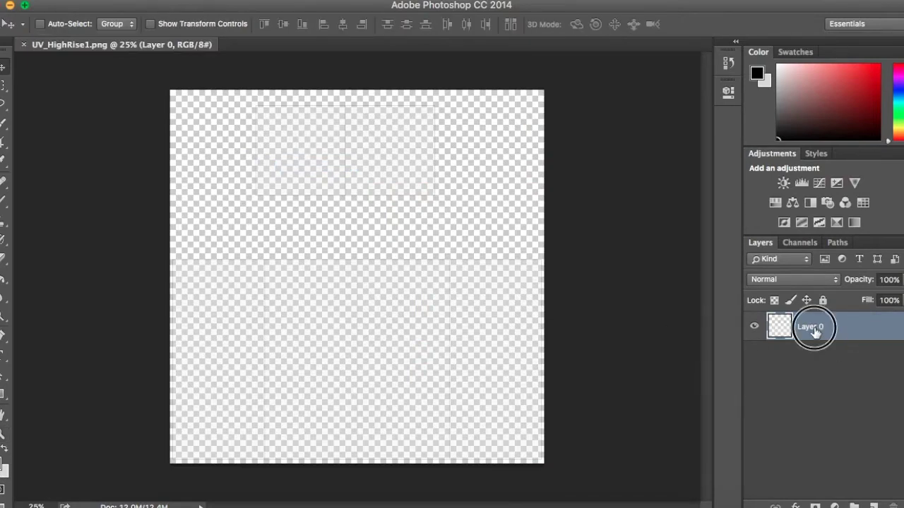
type("U")
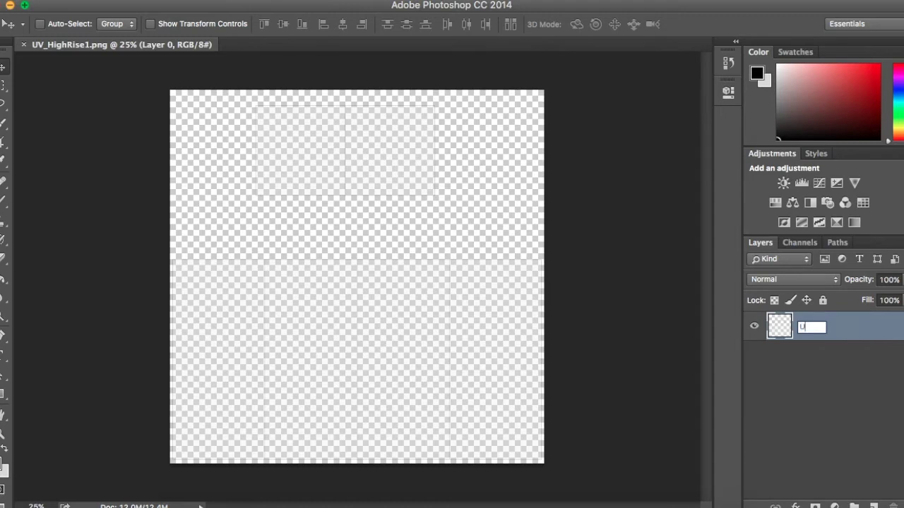
key("Return")
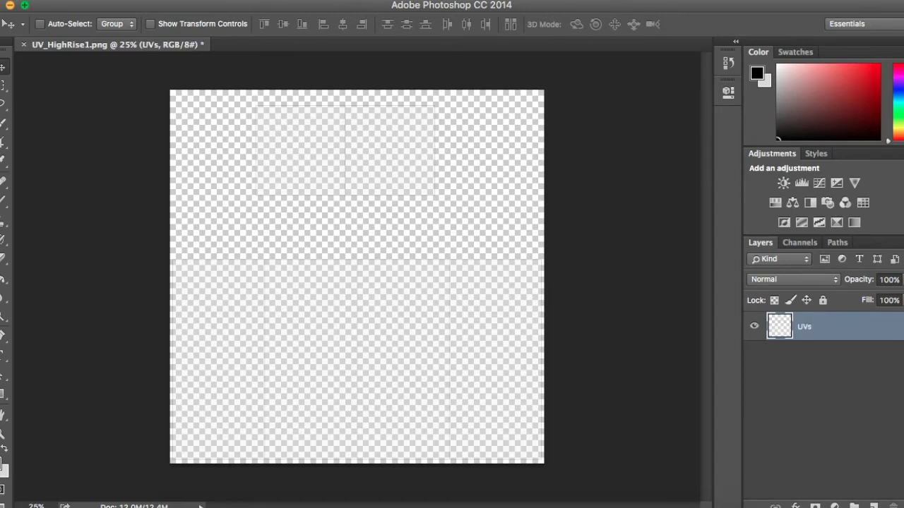
left_click(822, 300)
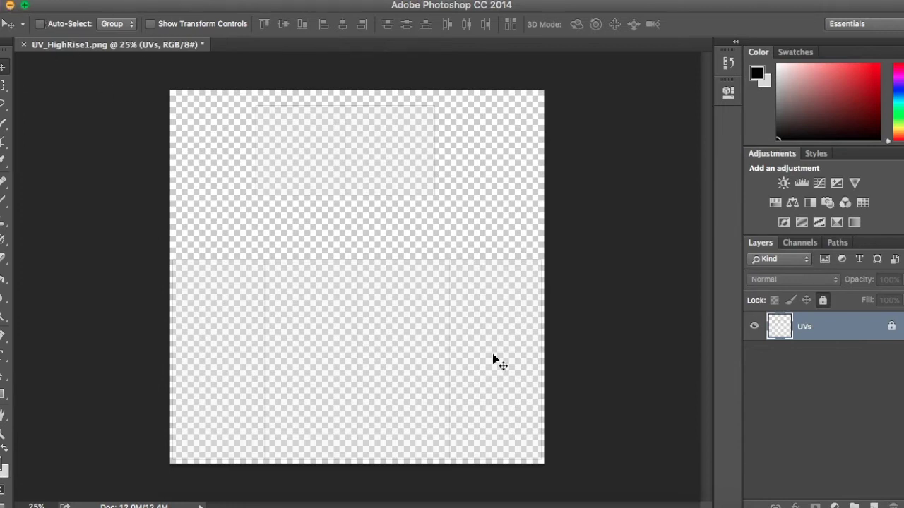
left_click(11, 6)
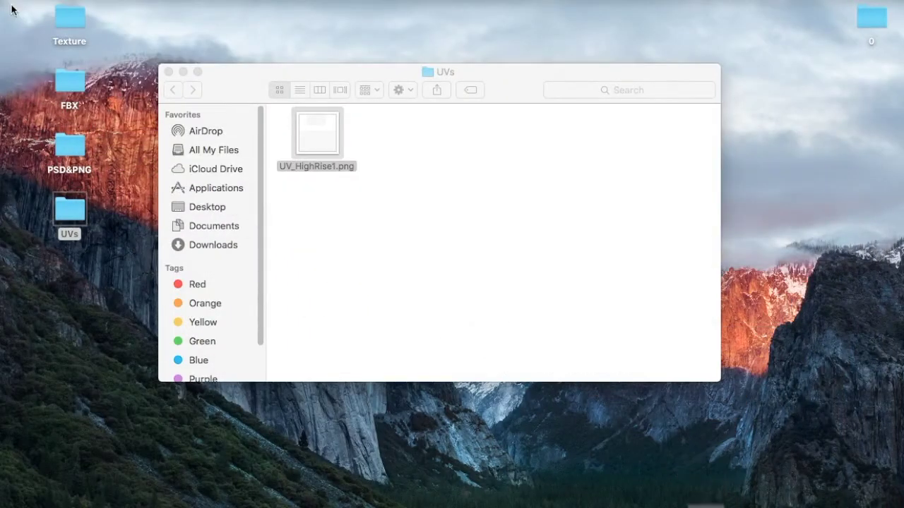
Close the UVs window and browse the Texture › High Rise Building folder.
left_click(168, 73)
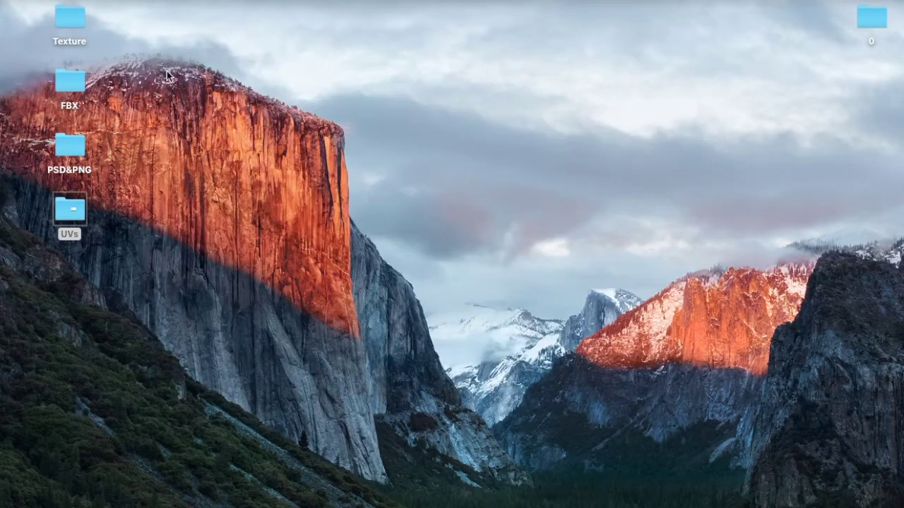
left_click(71, 20)
double_click(70, 20)
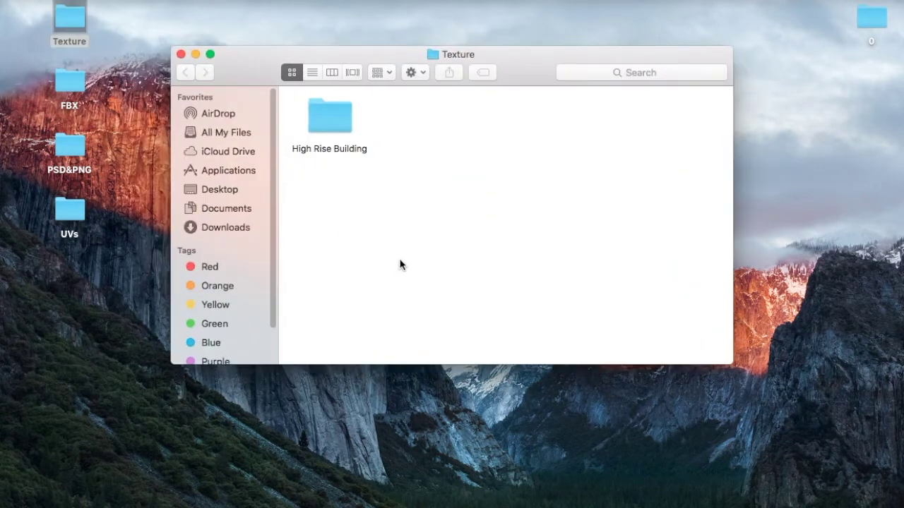
double_click(322, 118)
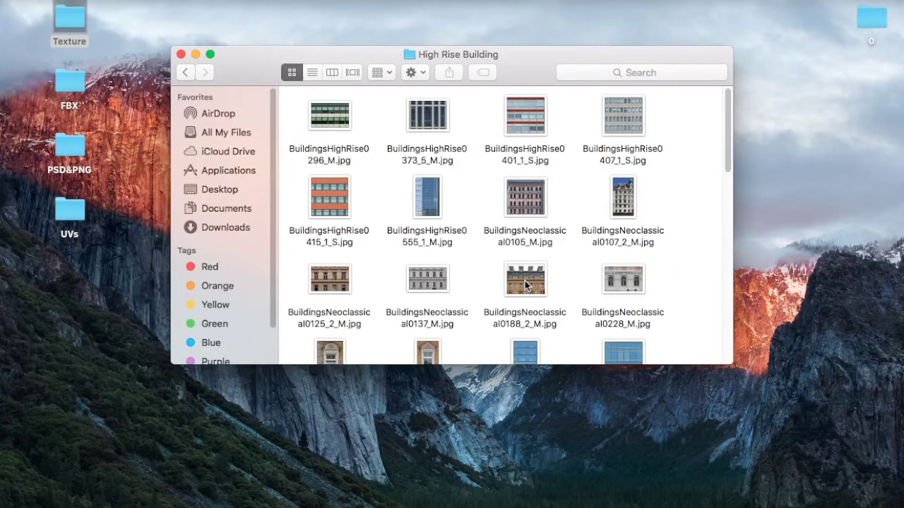
scroll(524, 280, "down", 5)
scroll(529, 300, "down", 10)
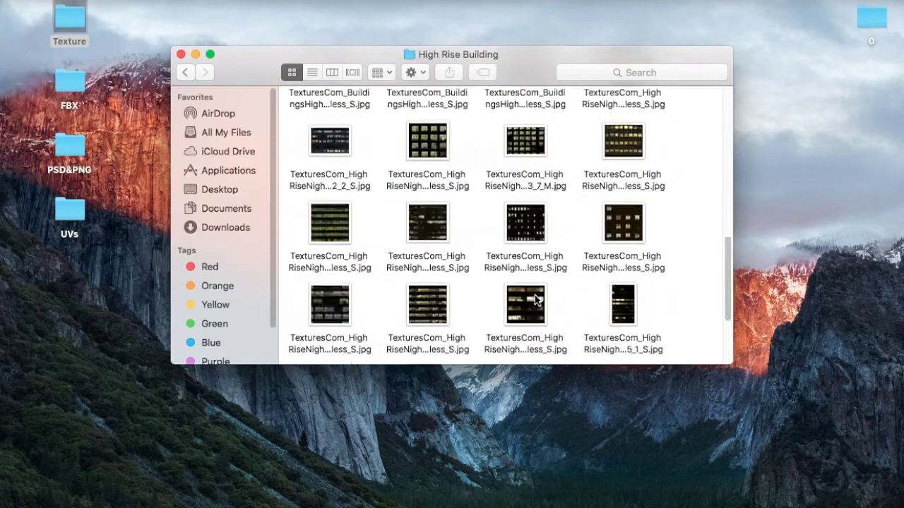
scroll(534, 295, "up", 15)
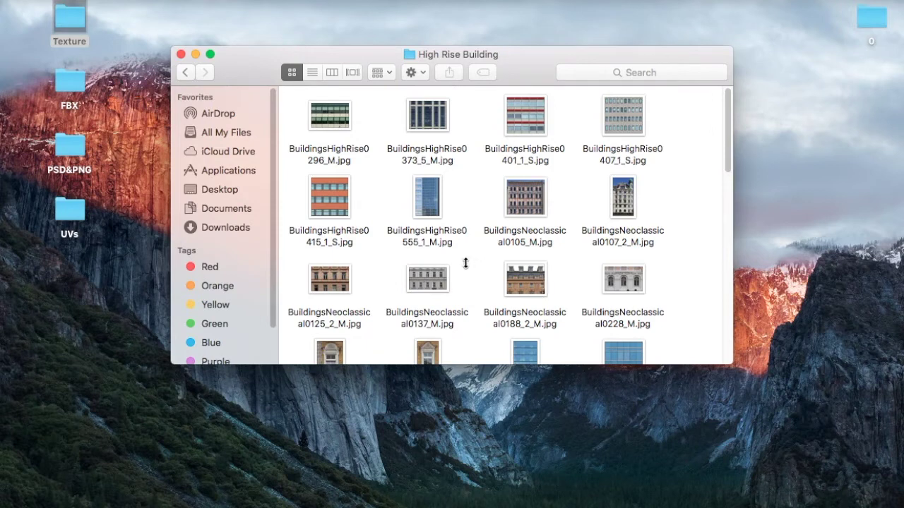
scroll(518, 262, "down", 2)
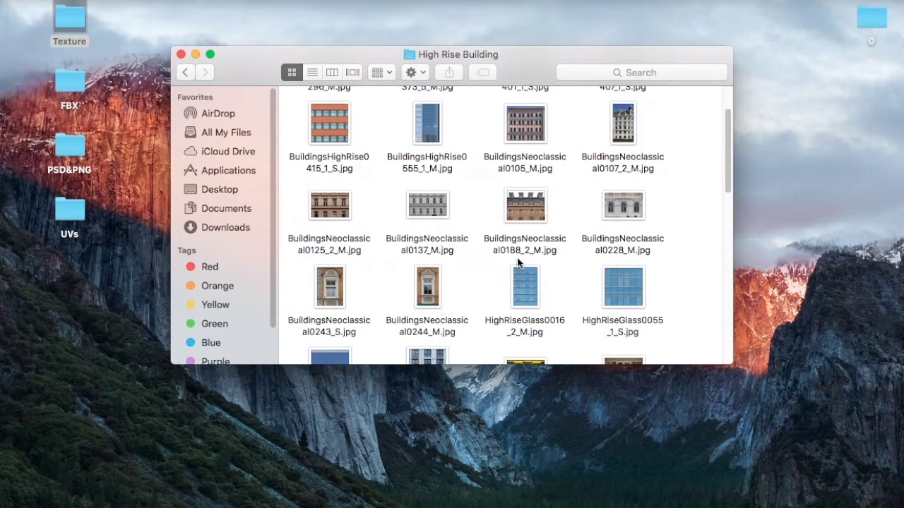
scroll(518, 261, "down", 4)
scroll(520, 262, "up", 2)
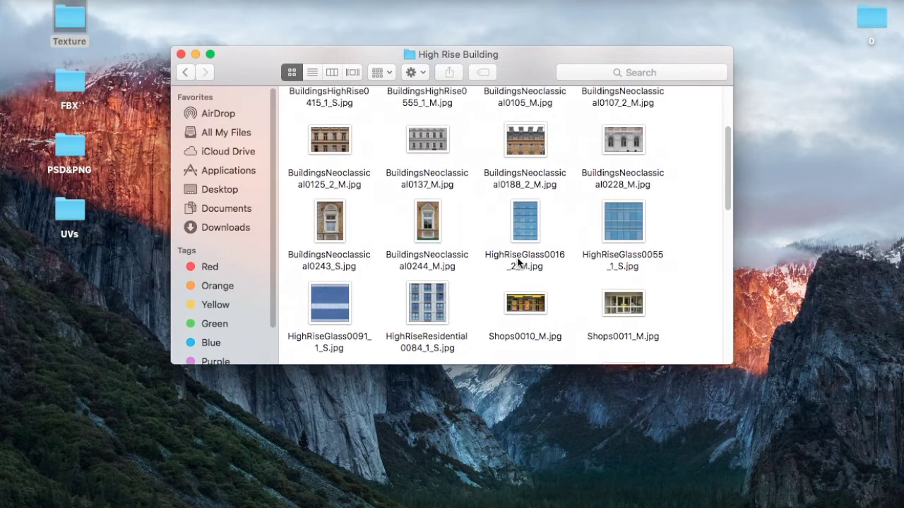
Preview the glass and brick textures, then open BuildingsHighRise0415_1_S.jpg in Photoshop.
double_click(628, 231)
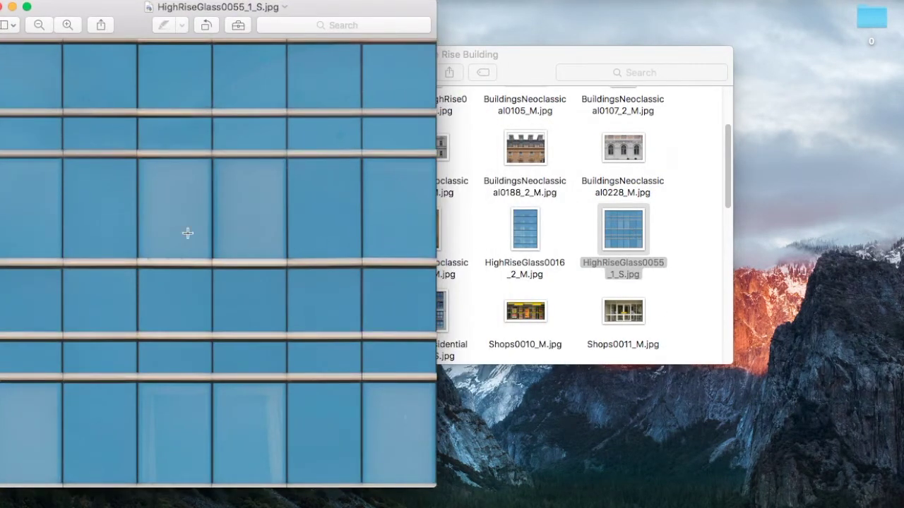
left_click(12, 6)
scroll(524, 245, "up", 2)
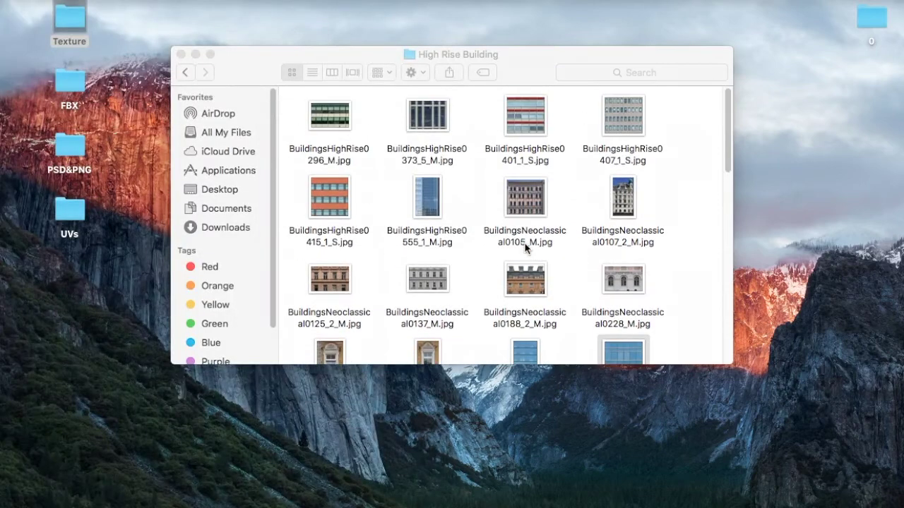
double_click(328, 200)
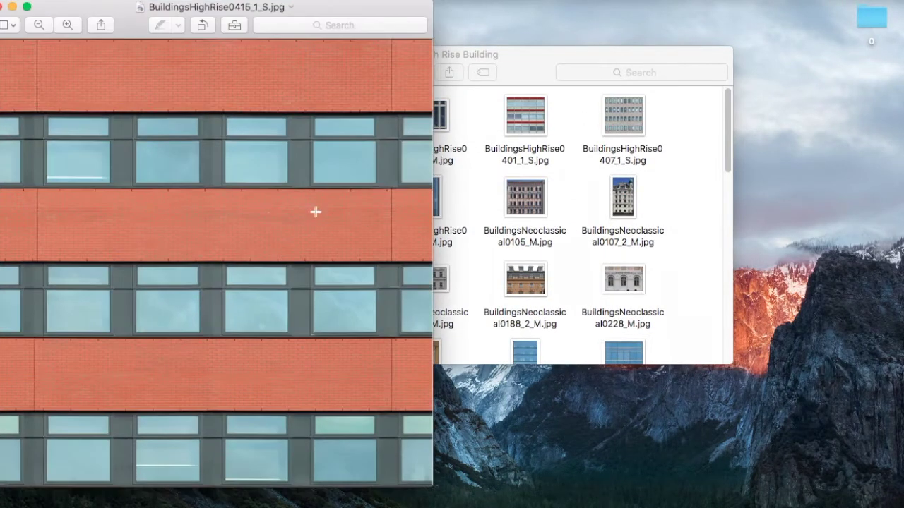
left_click(12, 7)
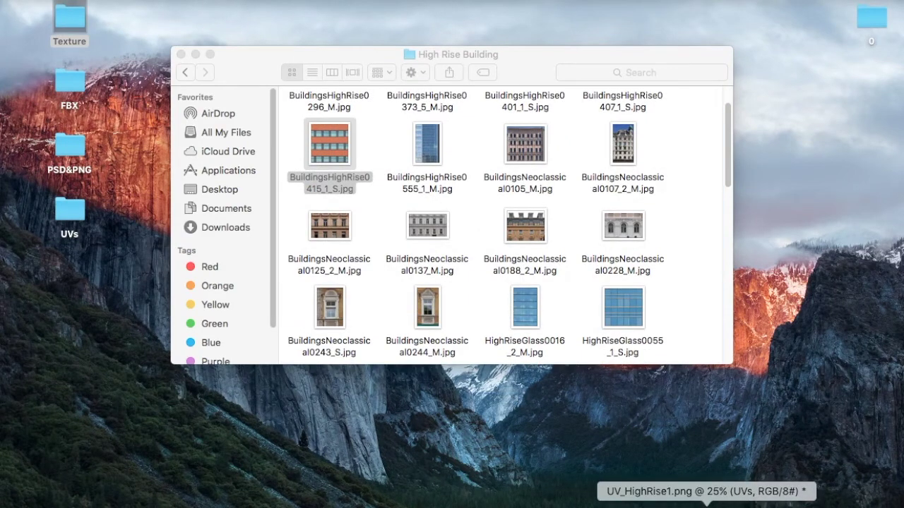
left_click_drag(706, 502, 464, 50)
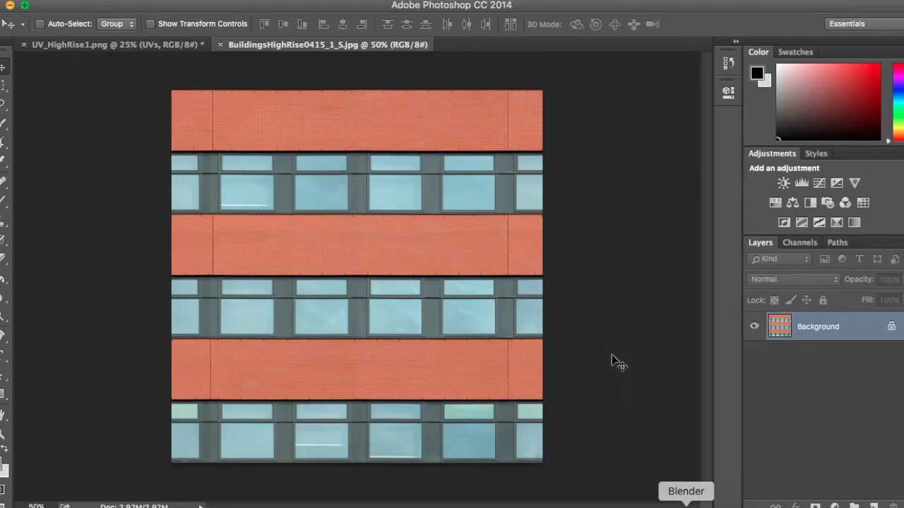
Unlock the brick texture, copy all of it, and paste it into UV_HighRise1.png as Layer 1.
left_click(891, 326)
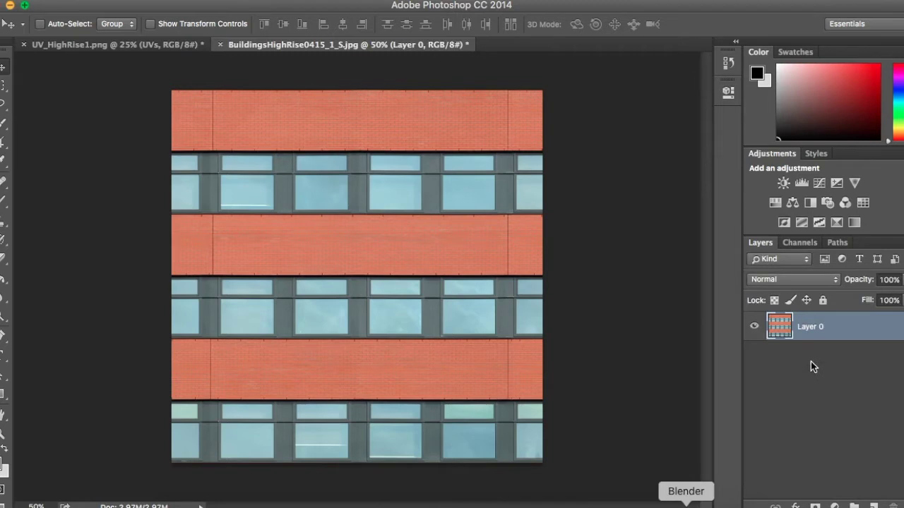
key("ctrl+a")
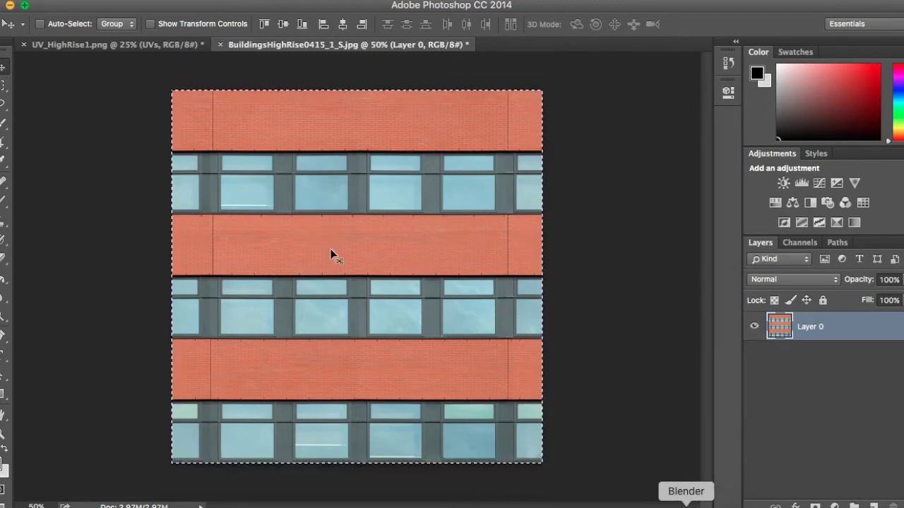
left_click(137, 44)
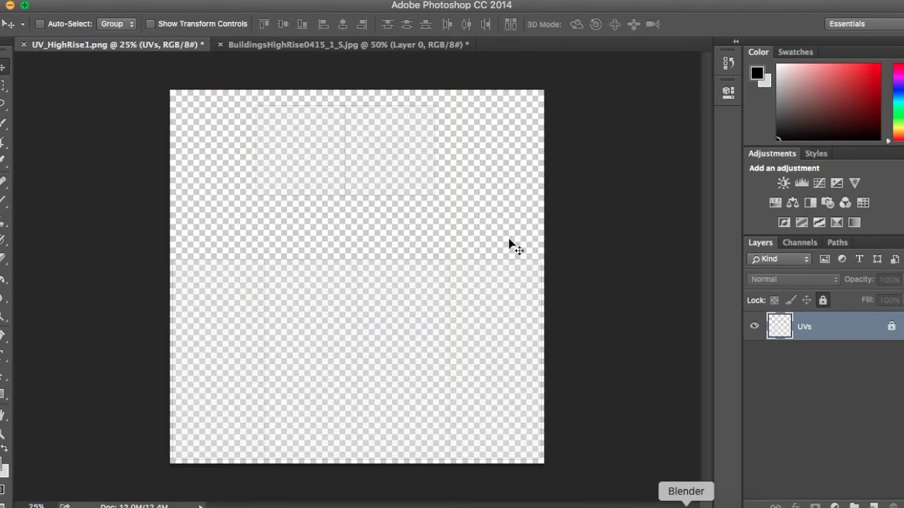
key("ctrl+v")
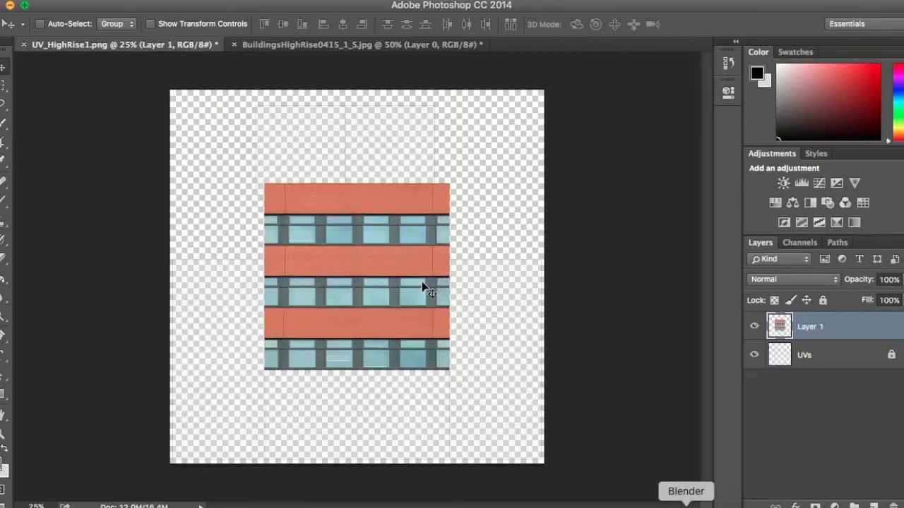
Move the pasted facade to the lower right and scale it down to about 35.6%.
mouse_move(358, 240)
left_mouse_down()
mouse_move(437, 351)
mouse_move(452, 337)
left_mouse_up()
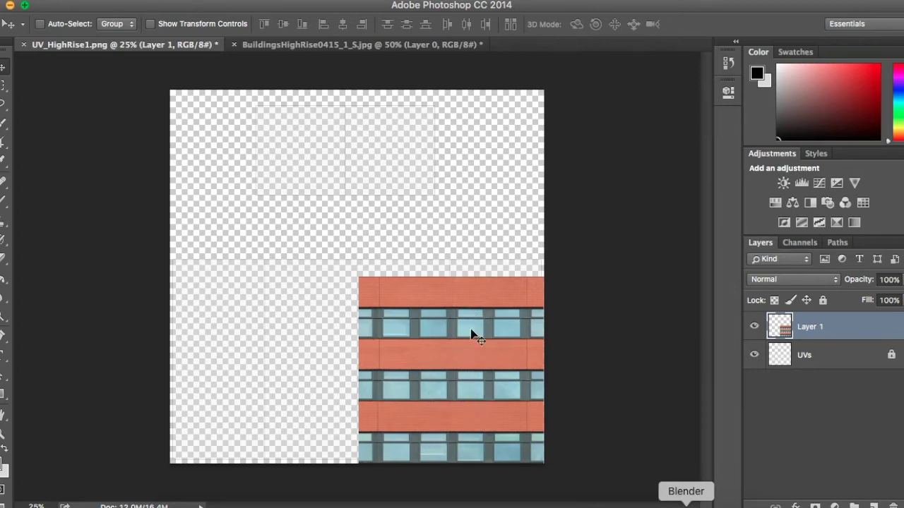
mouse_move(454, 283)
left_mouse_down()
mouse_move(422, 214)
mouse_move(428, 248)
mouse_move(472, 268)
mouse_move(458, 303)
mouse_move(500, 311)
mouse_move(453, 298)
left_mouse_up()
key("ctrl+t")
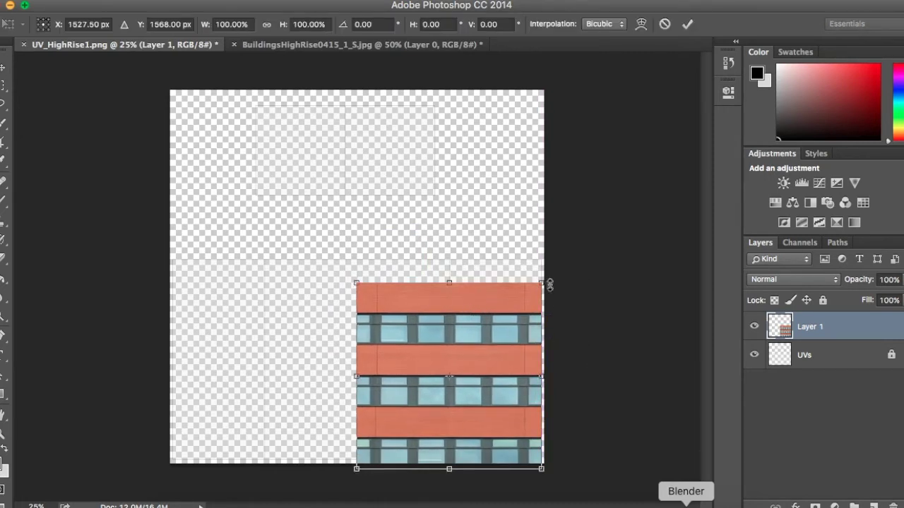
mouse_move(541, 283)
left_mouse_down("shift")
mouse_move(504, 306)
mouse_move(473, 343)
mouse_move(399, 380)
left_mouse_up("shift")
key("Return")
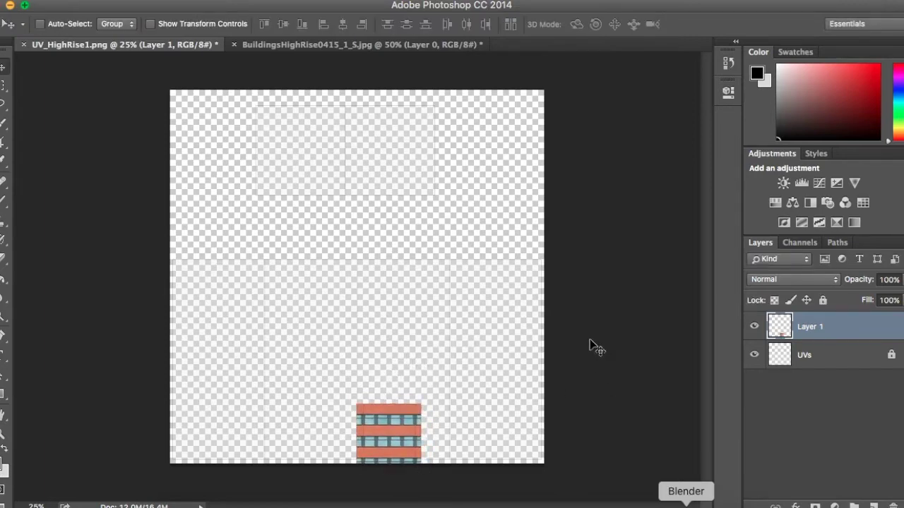
key("z")
left_click_drag(544, 403, 548, 414)
Zoom to about 97% and line the facade up with the UV edge.
scroll(548, 410, "down", 3)
left_click_drag(413, 300, 446, 353)
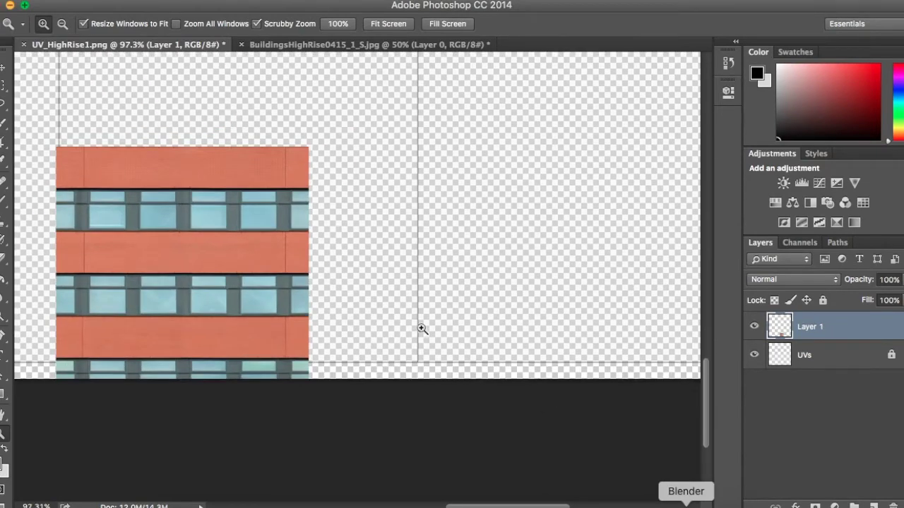
key("v")
mouse_move(195, 249)
left_mouse_down()
mouse_move(211, 249)
mouse_move(203, 211)
left_mouse_up()
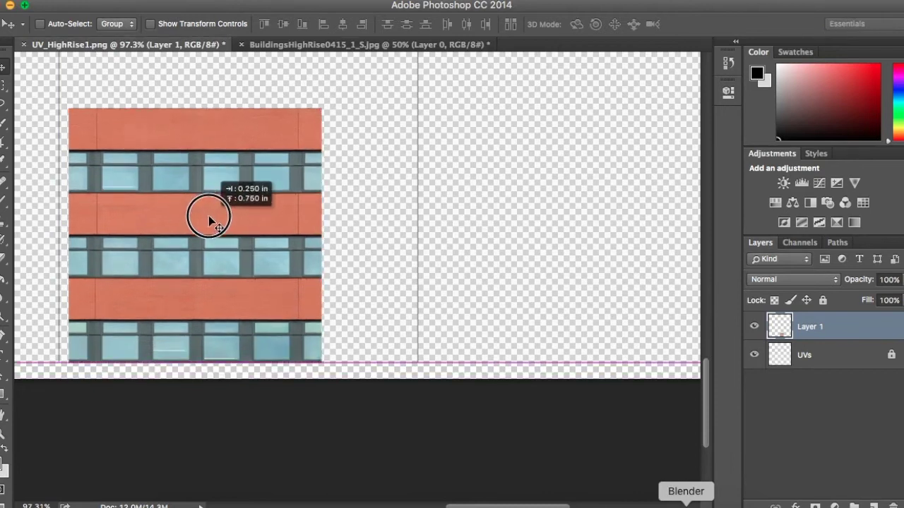
left_click_drag(203, 209, 204, 212)
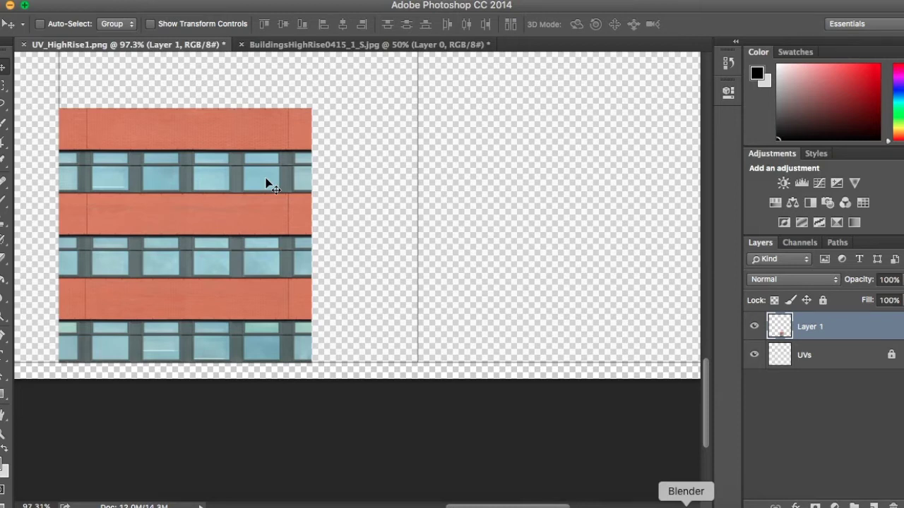
Duplicate Layer 1, shift the copy right, and merge it down to widen the facade.
right_click(847, 326)
left_click(778, 381)
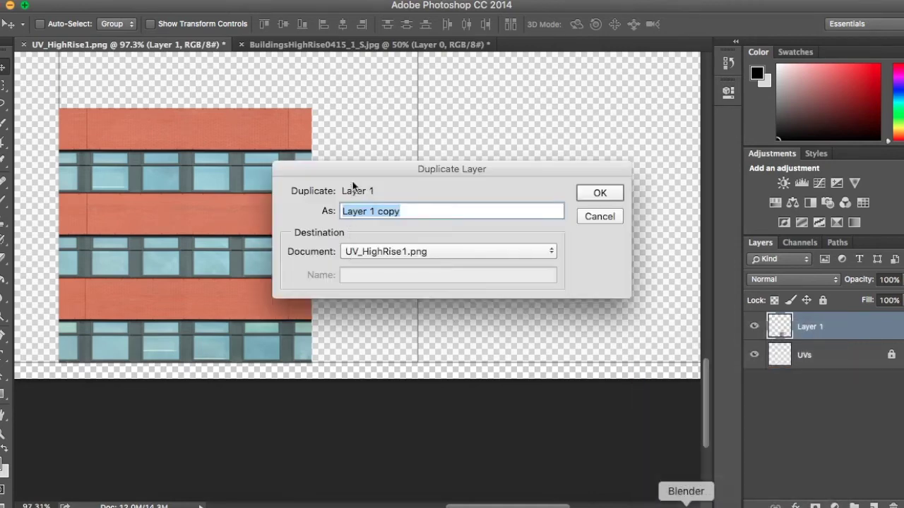
left_click(599, 193)
left_click_drag(242, 127, 499, 127)
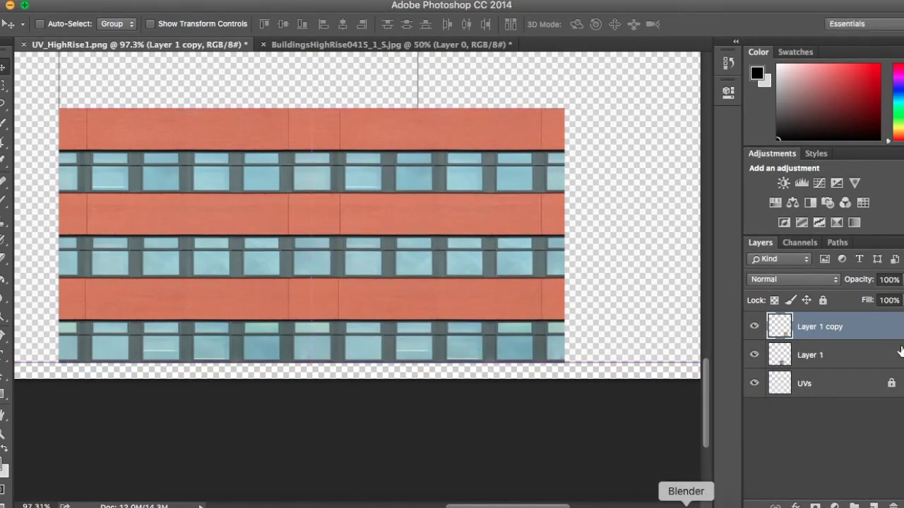
right_click(865, 332)
scroll(752, 472, "down", 10)
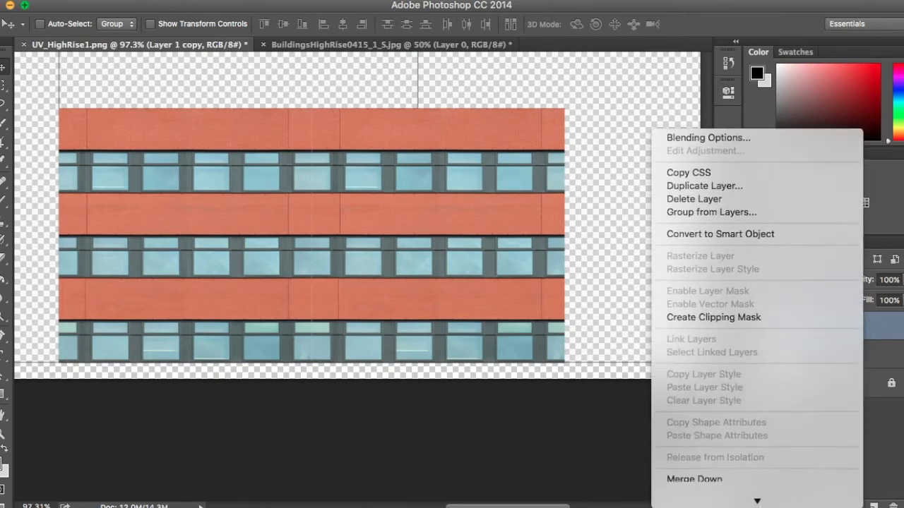
left_click(741, 322)
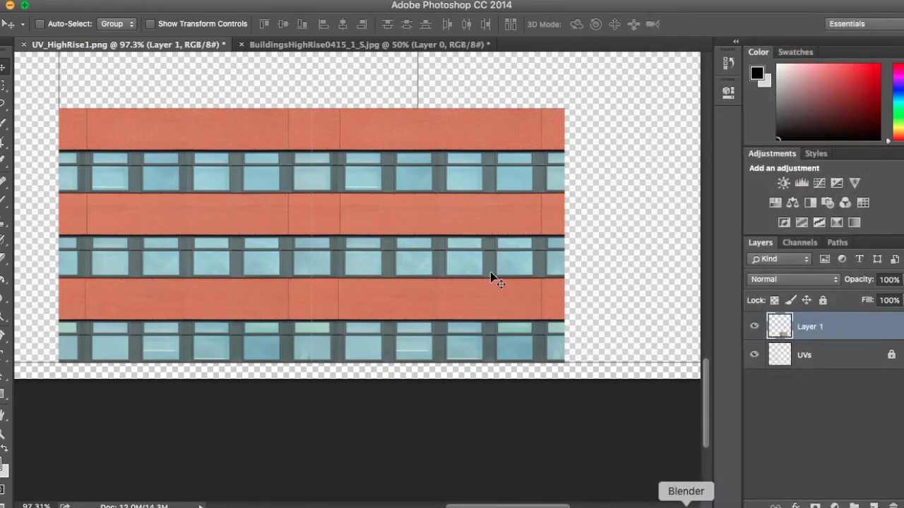
Shrink the merged building texture to about 85% of its size.
key("ctrl+t")
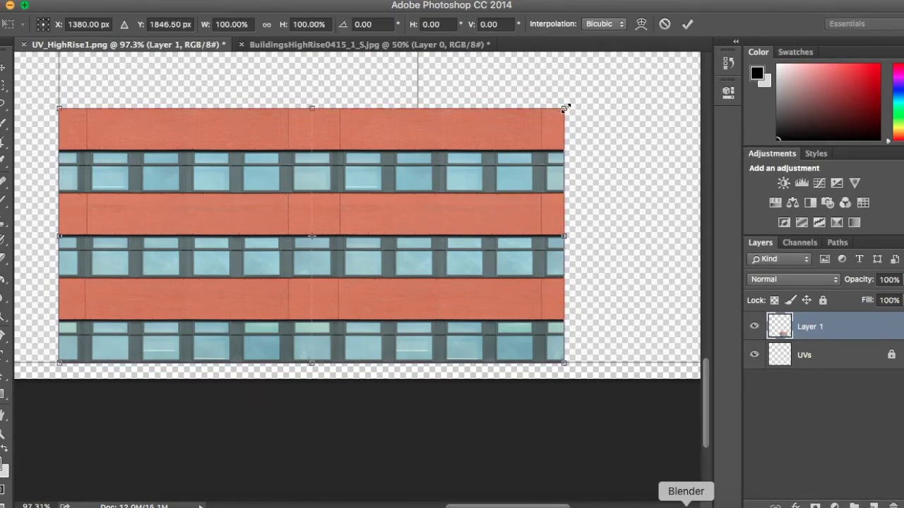
left_click_drag(565, 108, 416, 171)
key("Return")
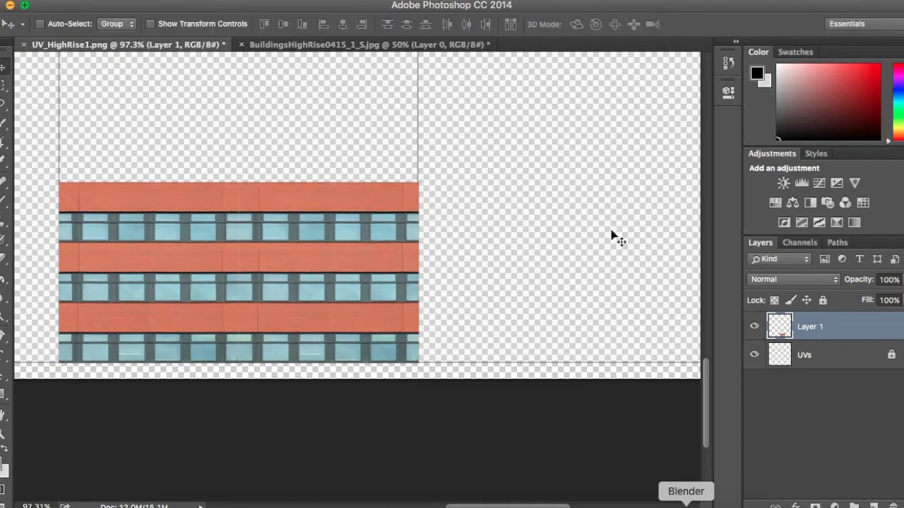
scroll(600, 254, "up", 1)
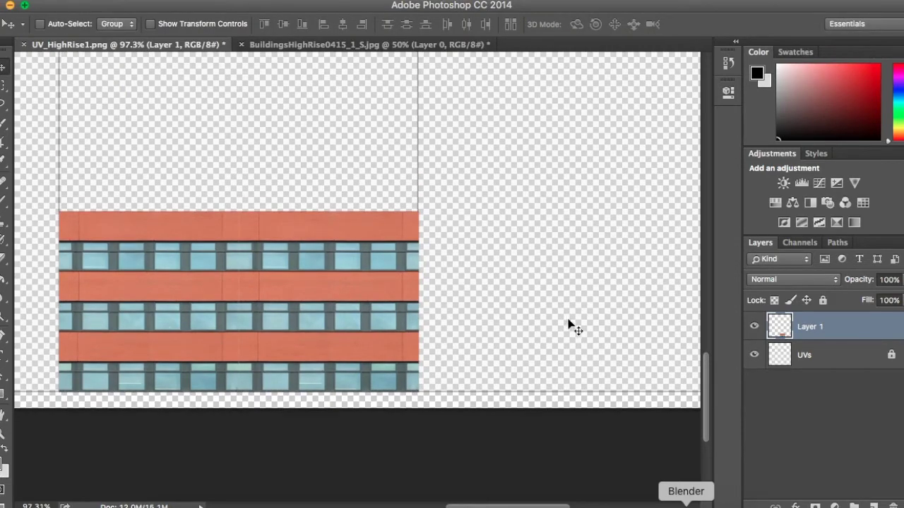
Duplicate Layer 1 and move Layer 1 copy up above the original strip.
key("z")
left_click_drag(569, 327, 504, 238)
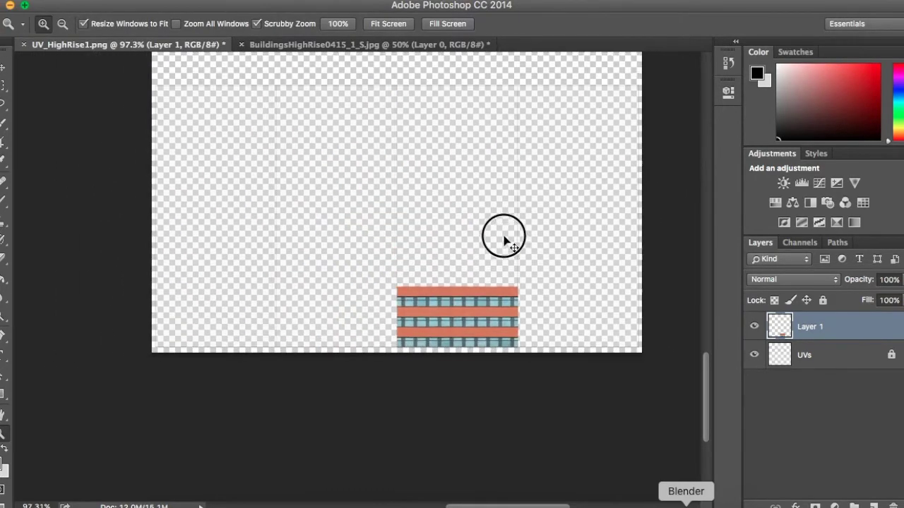
scroll(523, 261, "up", 1)
left_click_drag(509, 274, 512, 275)
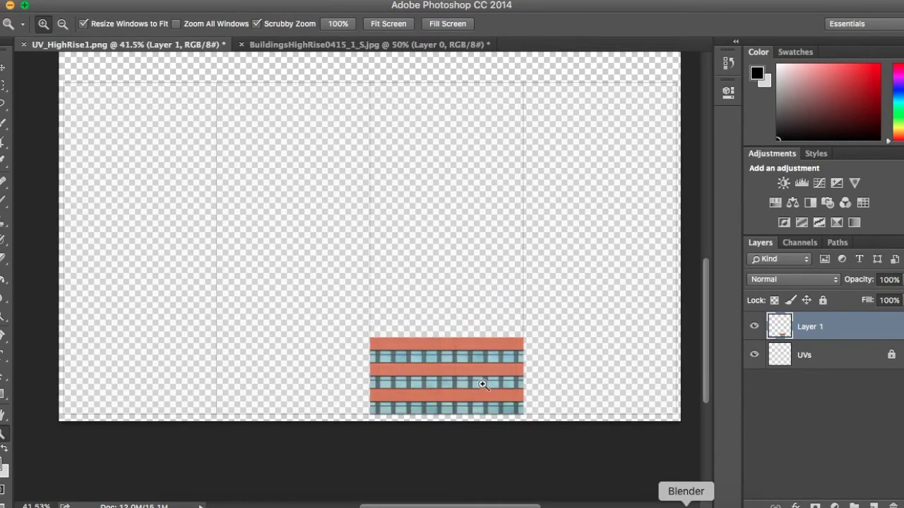
left_click_drag(518, 346, 530, 363)
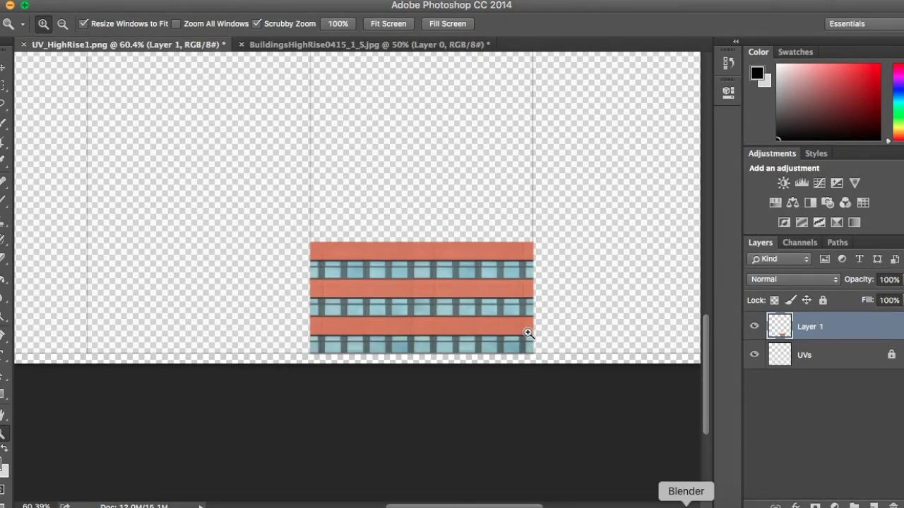
left_click_drag(541, 324, 569, 422)
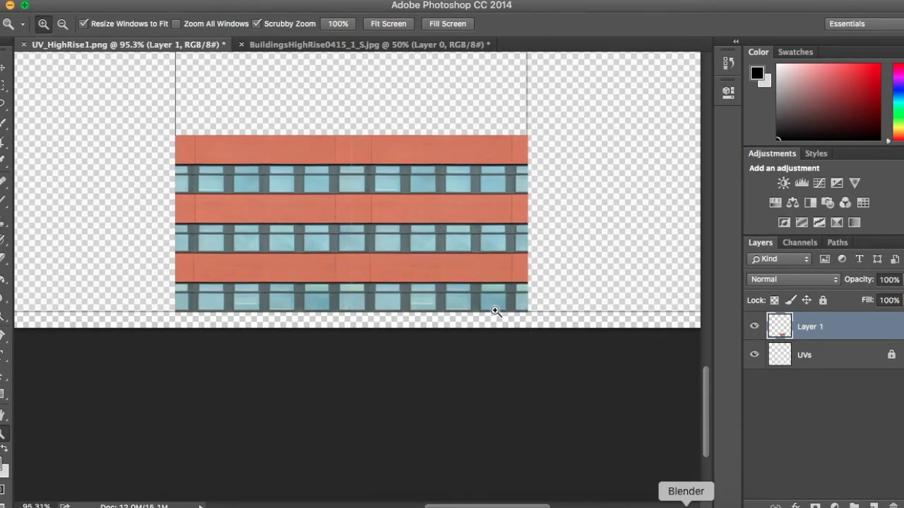
scroll(528, 343, "up", 3)
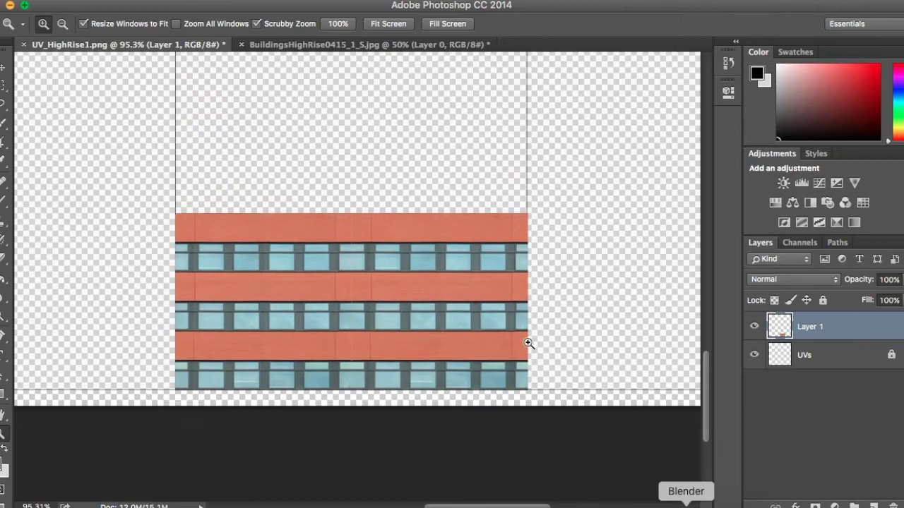
left_click_drag(529, 342, 489, 246)
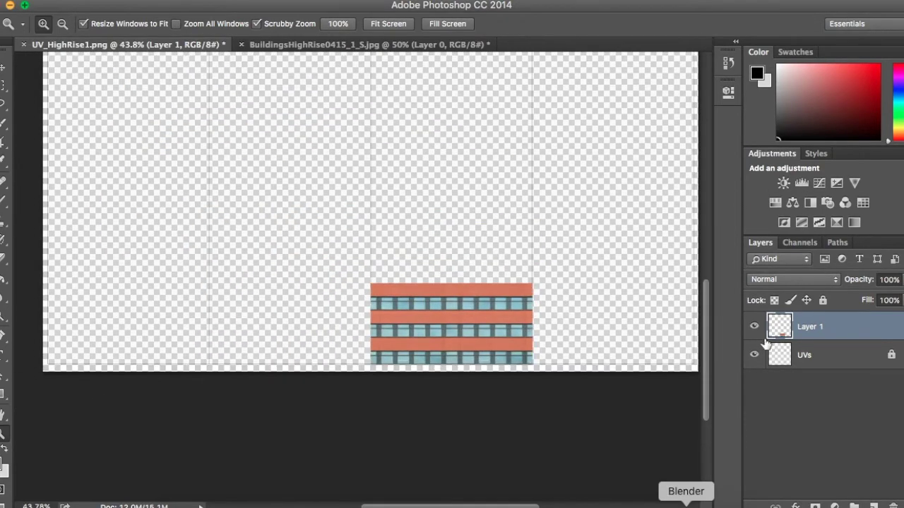
right_click(811, 329)
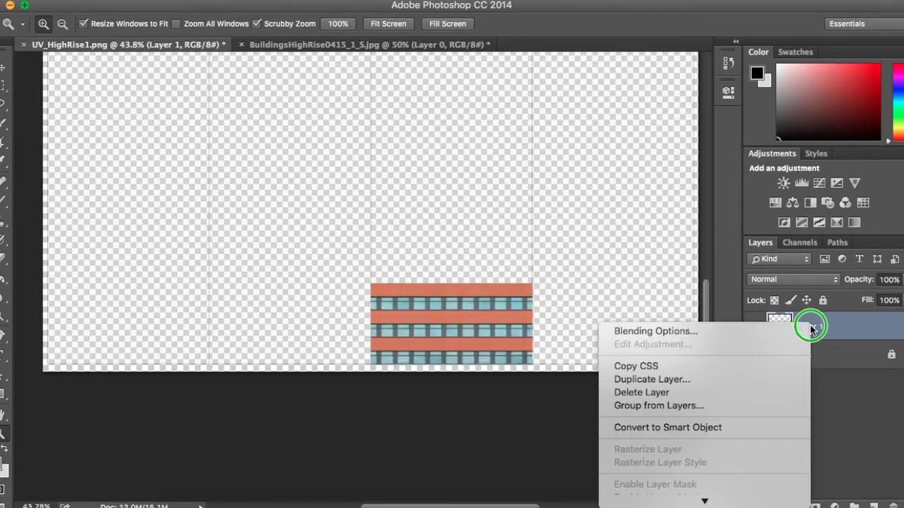
left_click(728, 379)
left_click(605, 191)
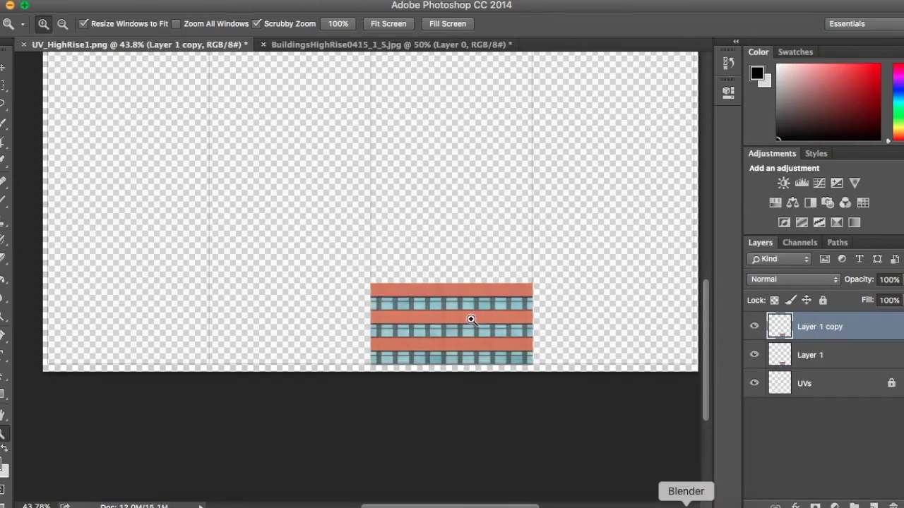
key("v")
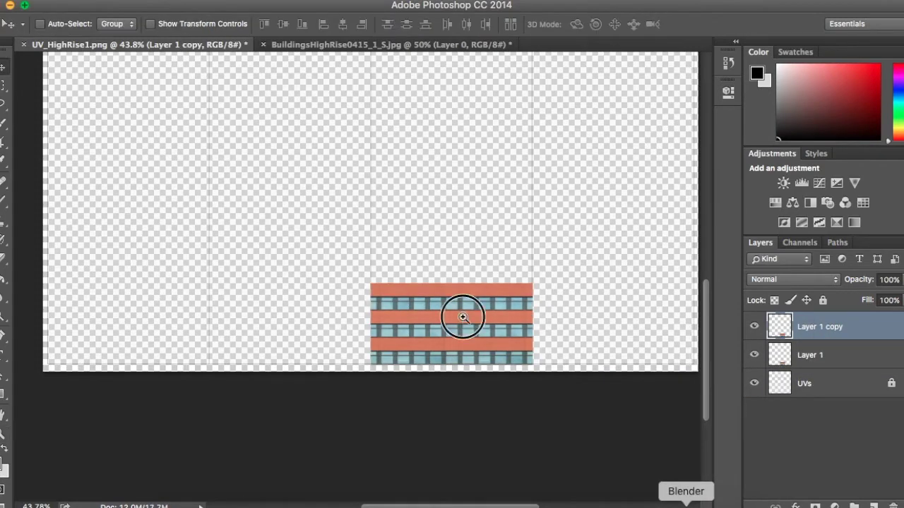
left_click_drag(462, 317, 468, 237)
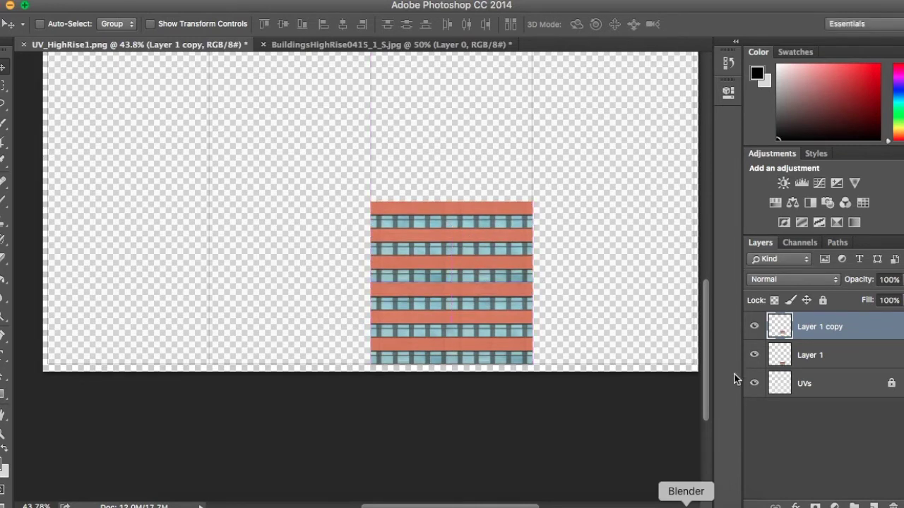
Add Layer 1 copy 2 and copy 3, stacking each strip above the previous one.
right_click(812, 329)
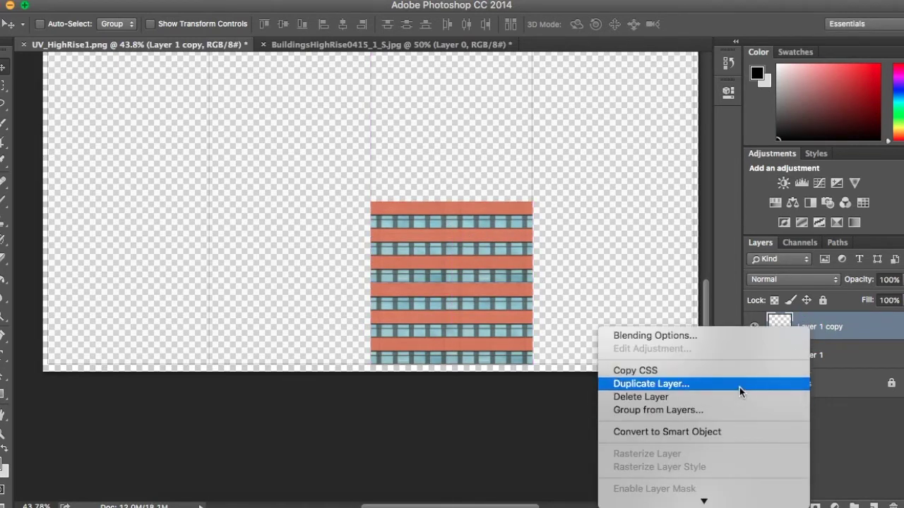
left_click(739, 387)
left_click(599, 193)
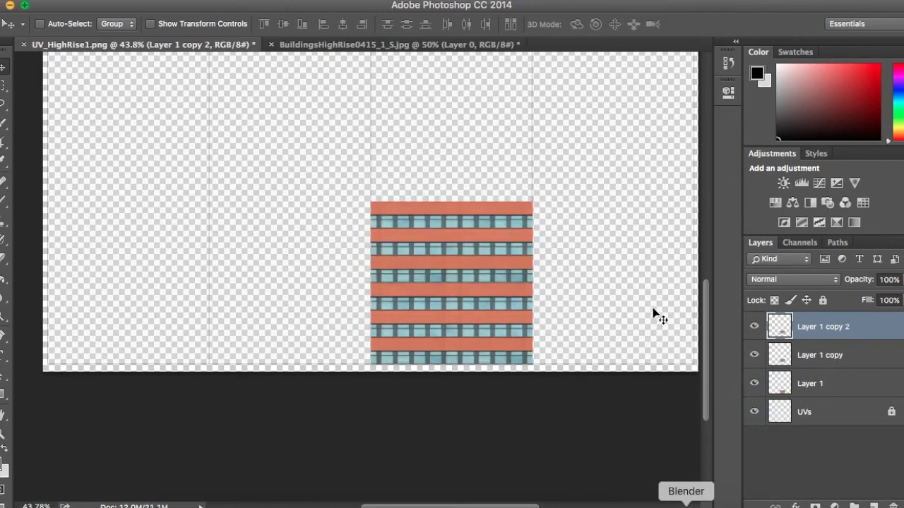
left_click_drag(452, 249, 451, 162)
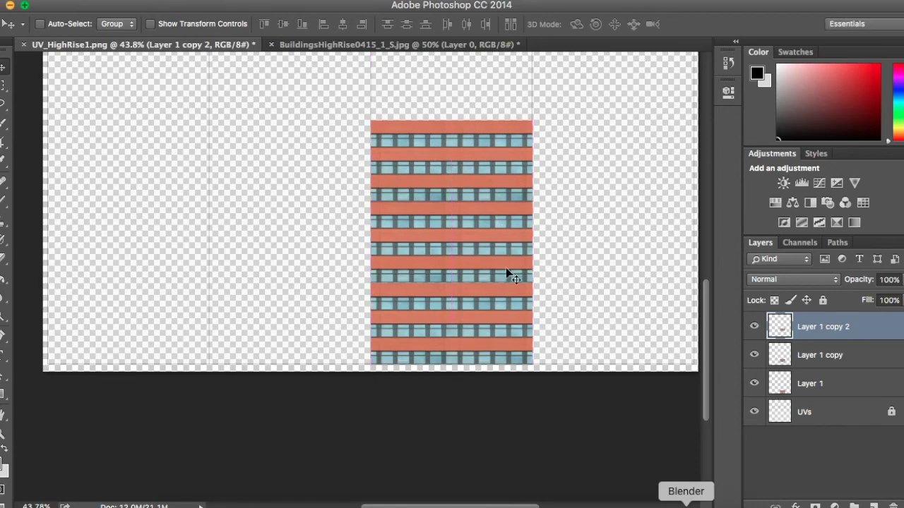
scroll(507, 276, "up", 5)
right_click(856, 342)
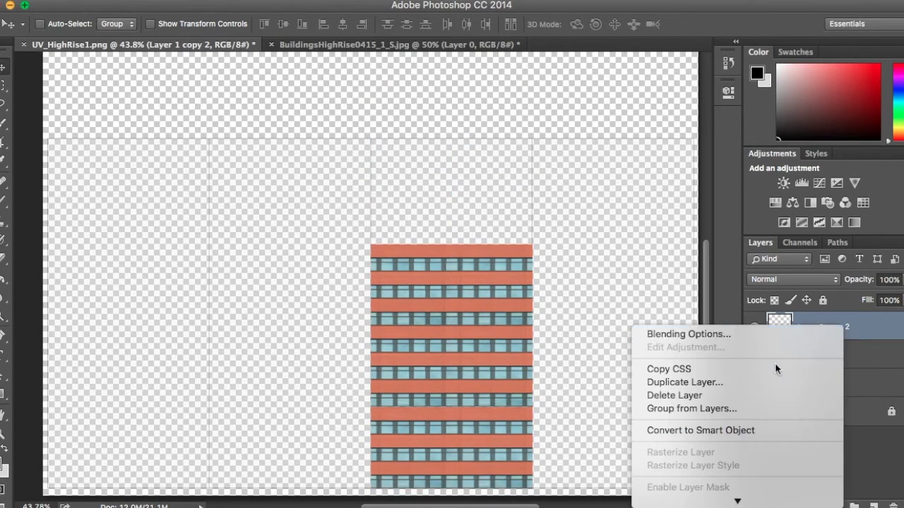
left_click(722, 375)
left_click(600, 192)
left_click_drag(452, 305, 452, 211)
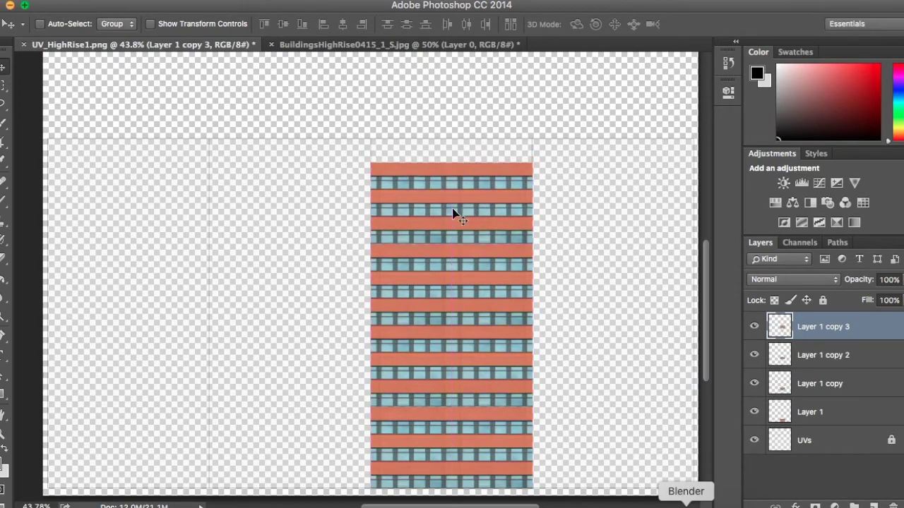
scroll(504, 345, "down", 2)
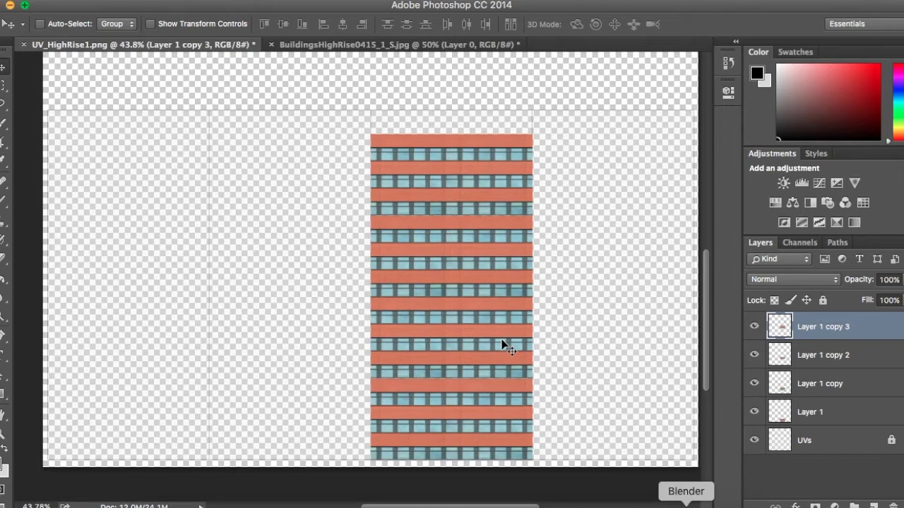
Merge the four stacked building layers into a single layer, Layer 1 copy 3.
left_click(812, 419, "shift")
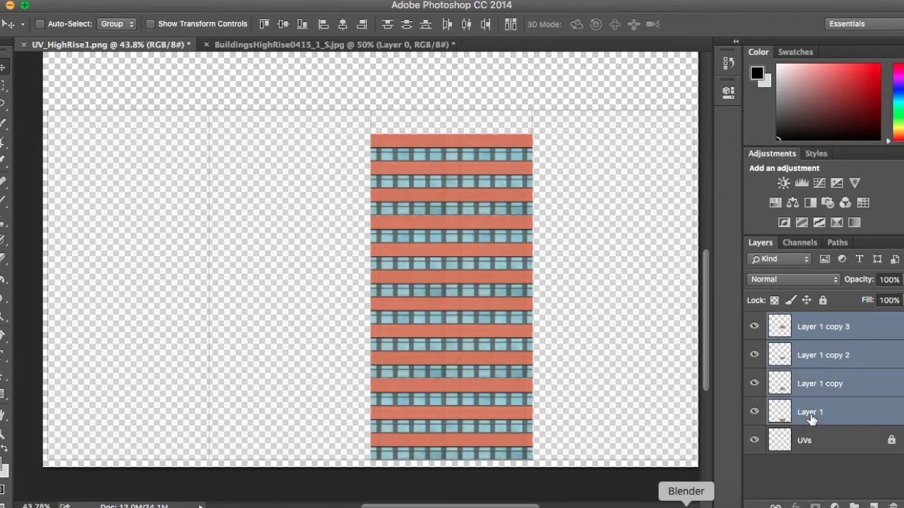
right_click(816, 332)
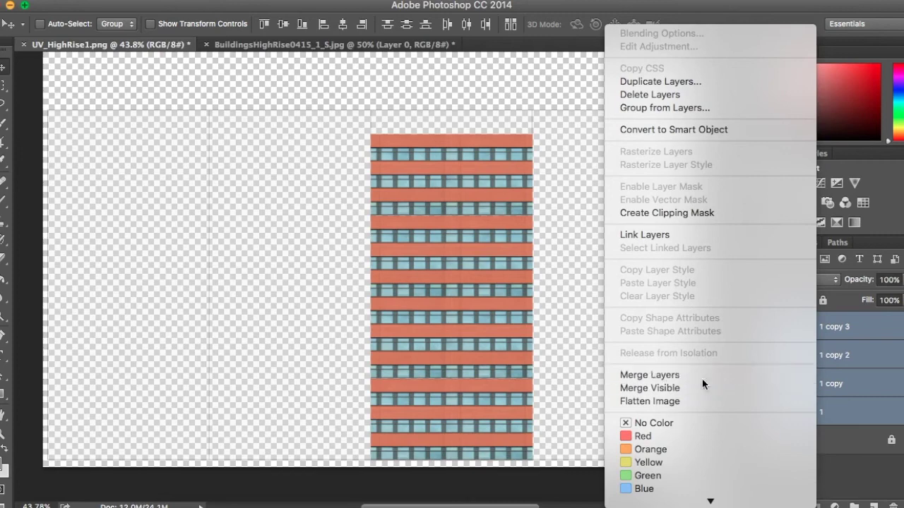
left_click(702, 378)
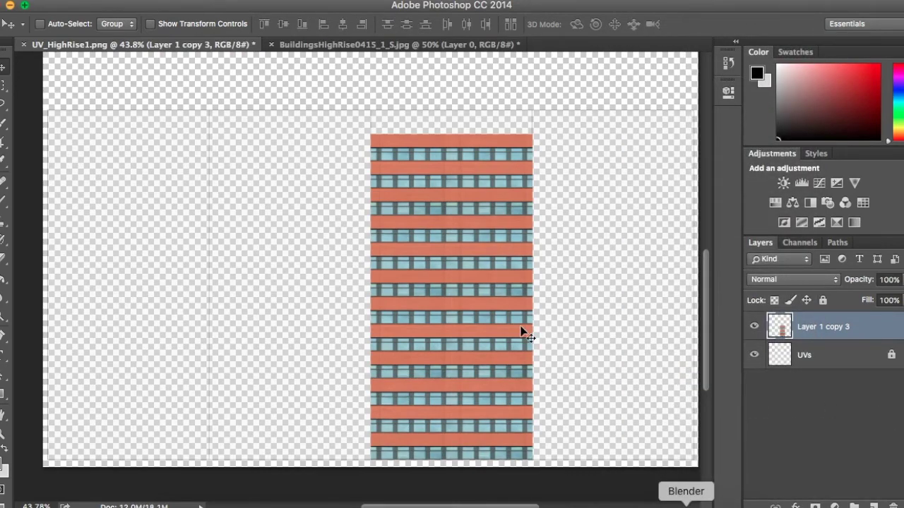
key("ctrl+t")
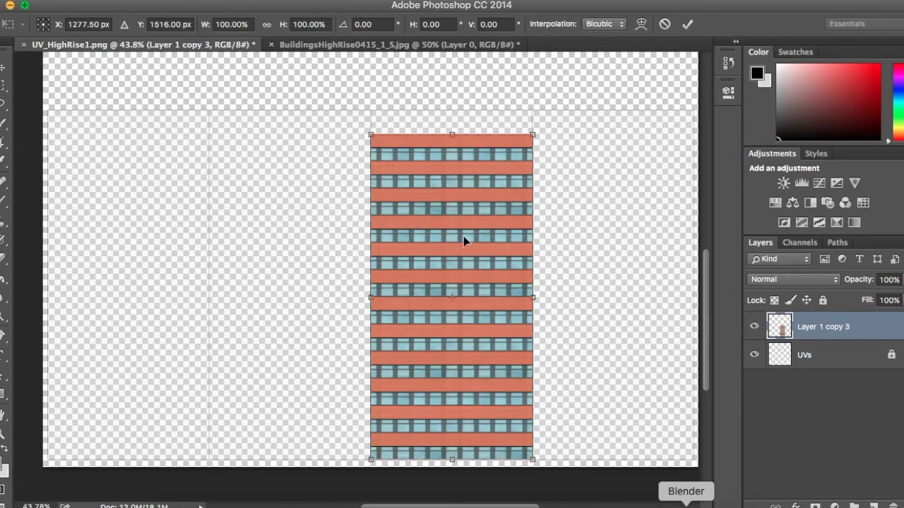
key("Return")
Move the UVs layer above the merged building layer in the layer stack.
scroll(464, 240, "down", 1)
scroll(466, 251, "down", 5)
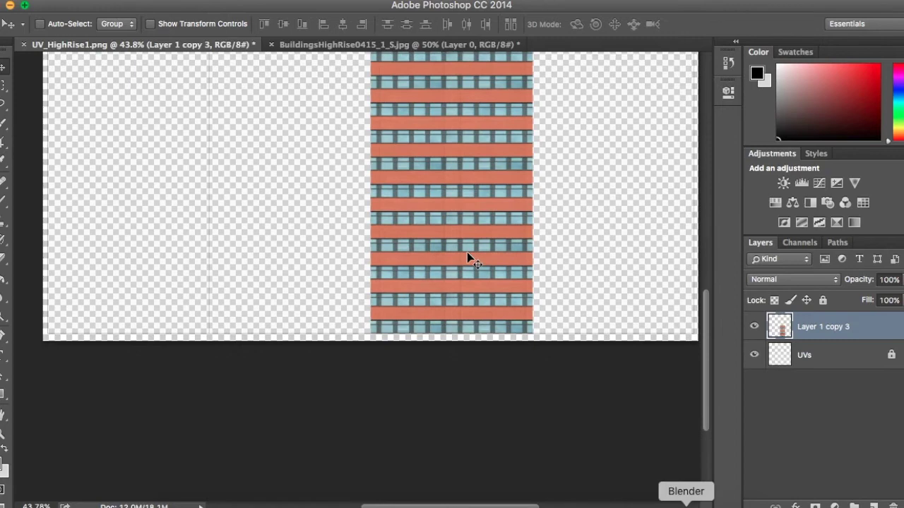
key("z")
mouse_move(484, 314)
left_mouse_down()
mouse_move(510, 316)
mouse_move(502, 327)
left_mouse_up()
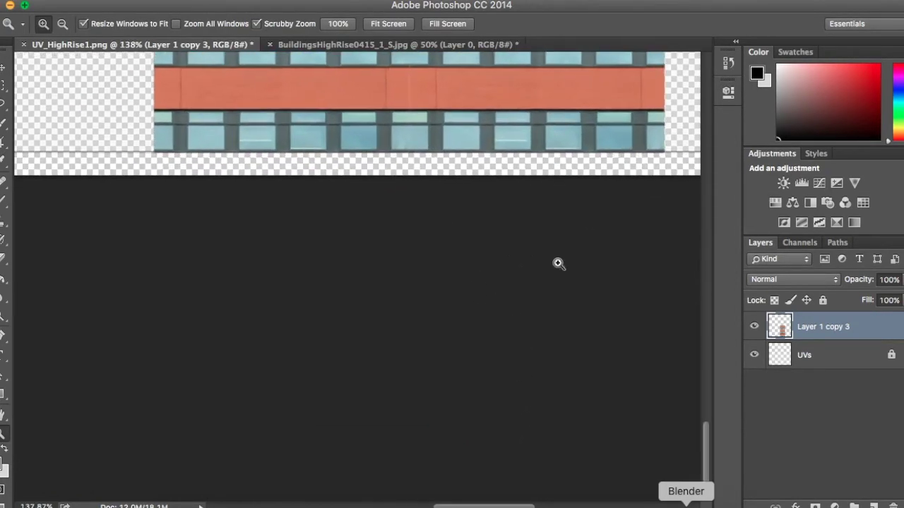
left_click(842, 371)
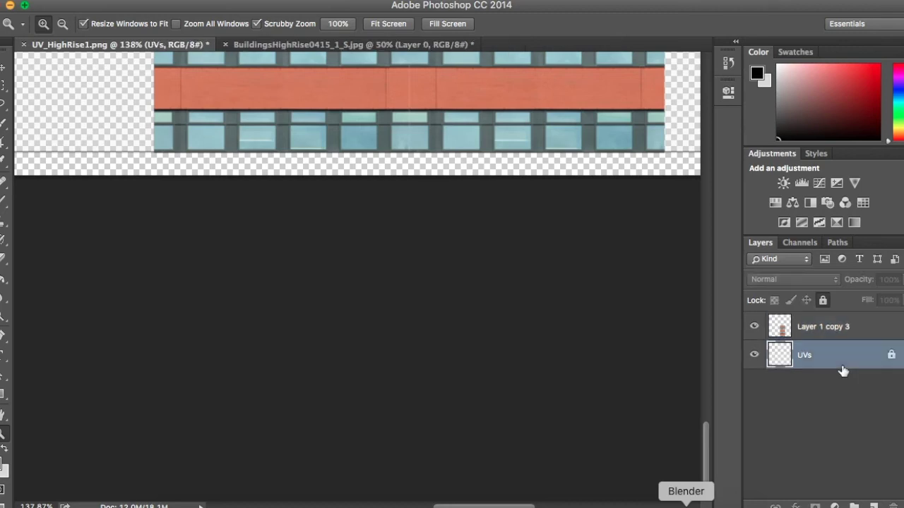
left_click_drag(840, 369, 833, 327)
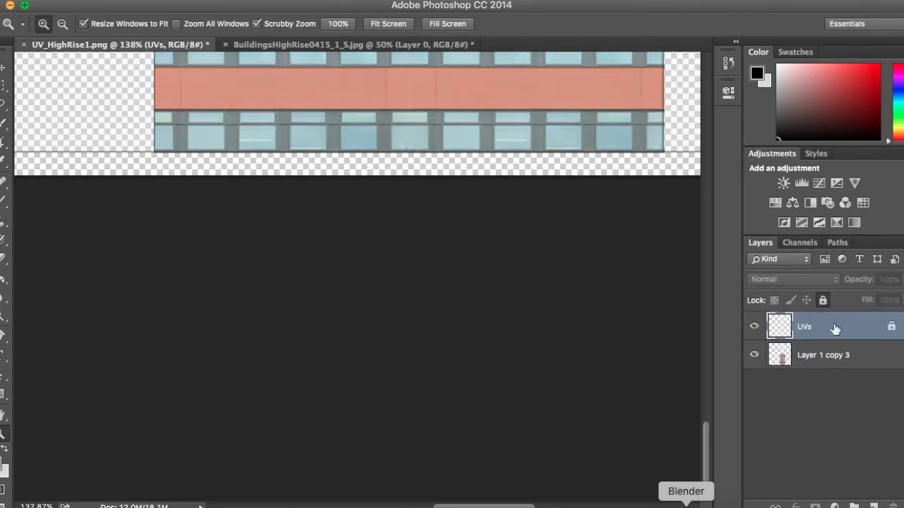
scroll(452, 202, "up", 5)
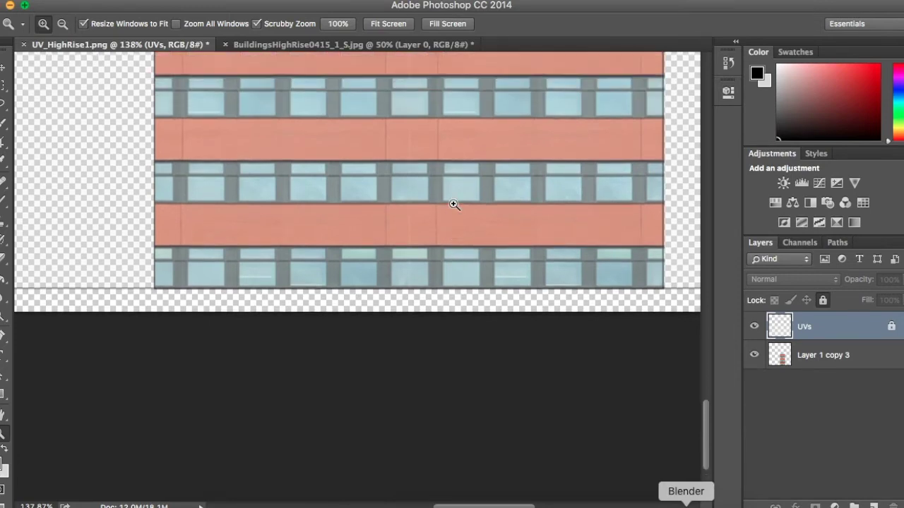
Nudge Layer 1 copy 3 slightly downward into place over the UV layout.
key("v")
left_click(453, 204)
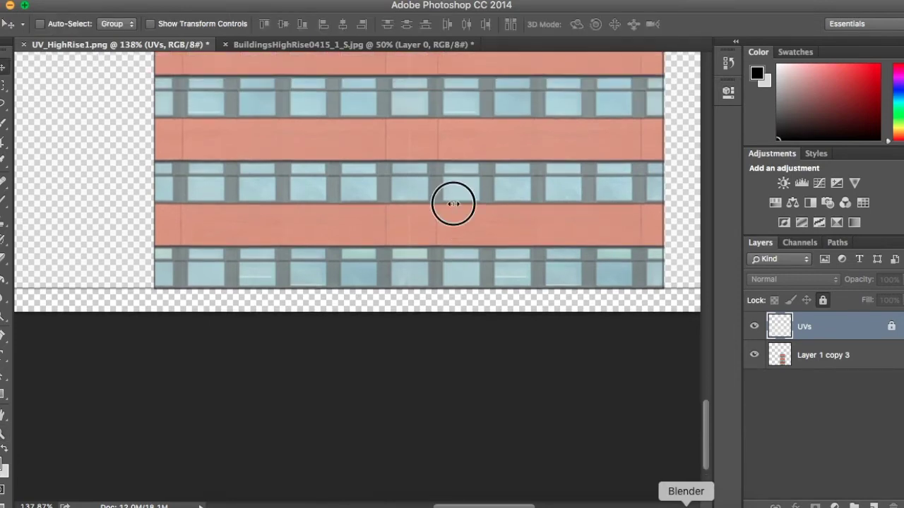
left_click_drag(453, 204, 451, 226)
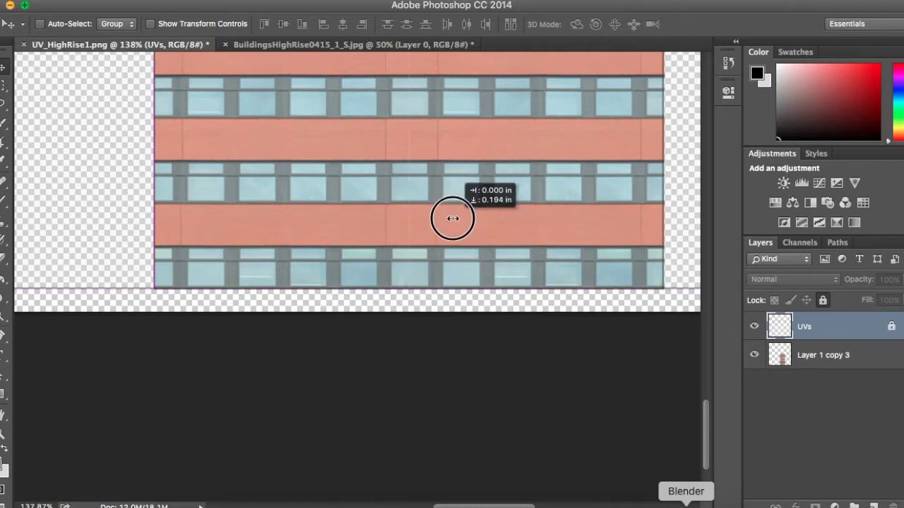
left_click_drag(451, 226, 435, 285)
left_click(690, 346)
left_click(560, 187)
left_click(818, 360)
left_click_drag(461, 190, 456, 231)
scroll(485, 254, "up", 3)
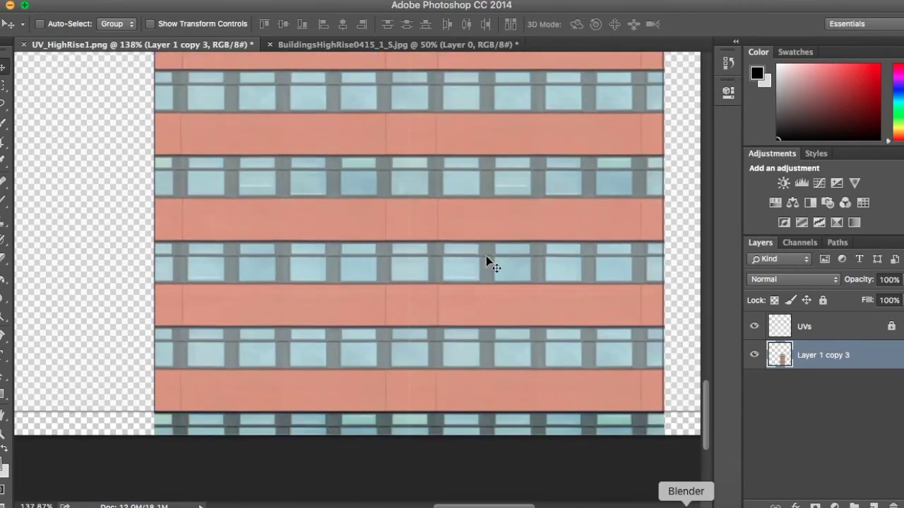
scroll(486, 255, "up", 3)
scroll(486, 256, "up", 3)
scroll(486, 255, "up", 3)
scroll(485, 255, "up", 3)
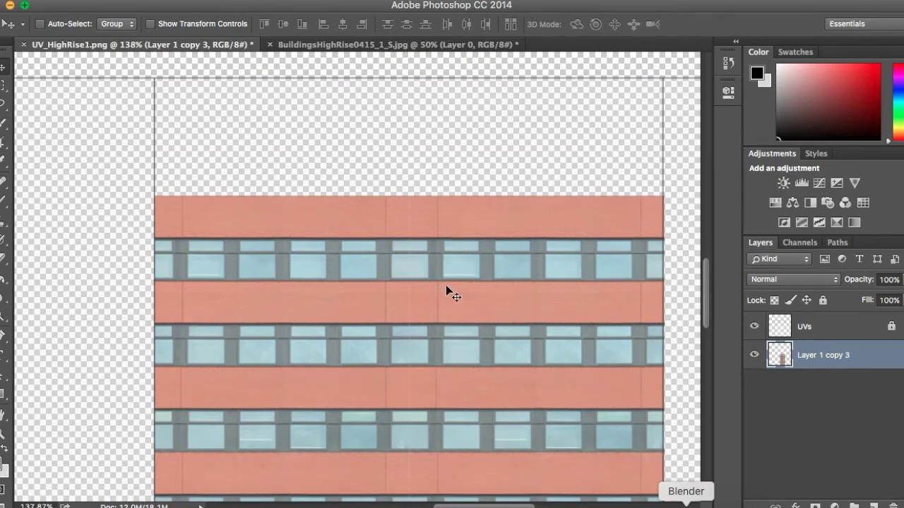
Stretch Layer 1 copy 3 upward to about 111.76% height so it reaches the UV edge.
key("ctrl+t")
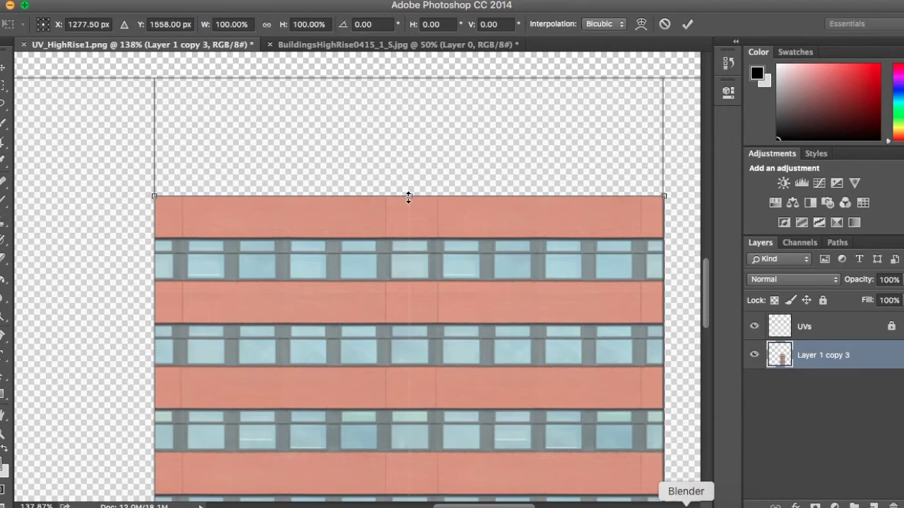
left_click_drag(412, 196, 434, 80)
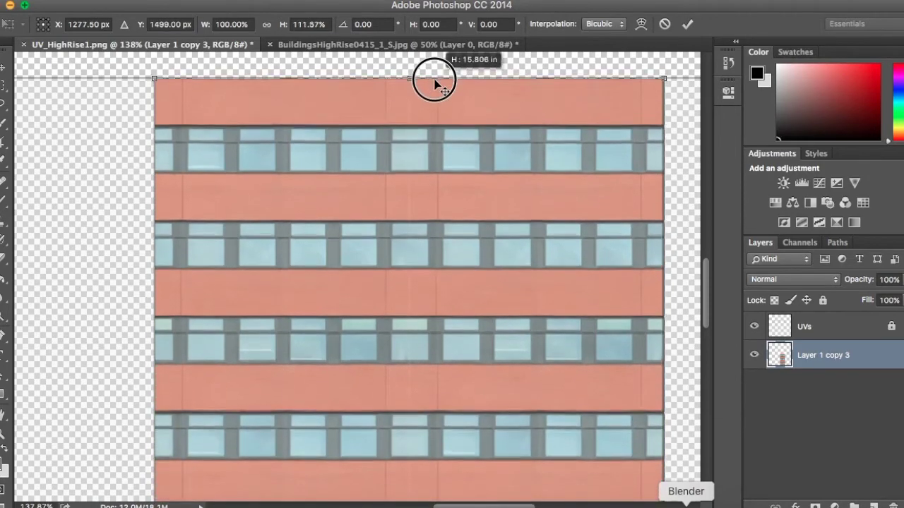
left_click_drag(434, 80, 434, 76)
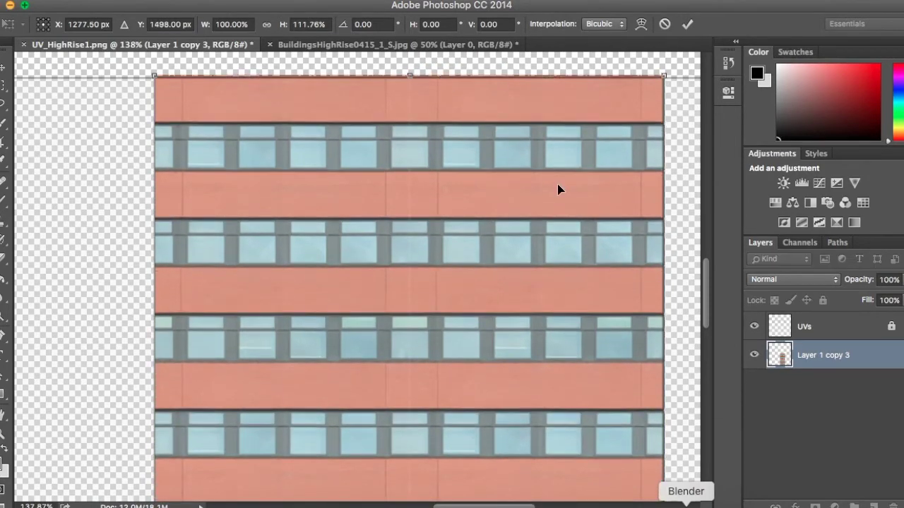
key("Return")
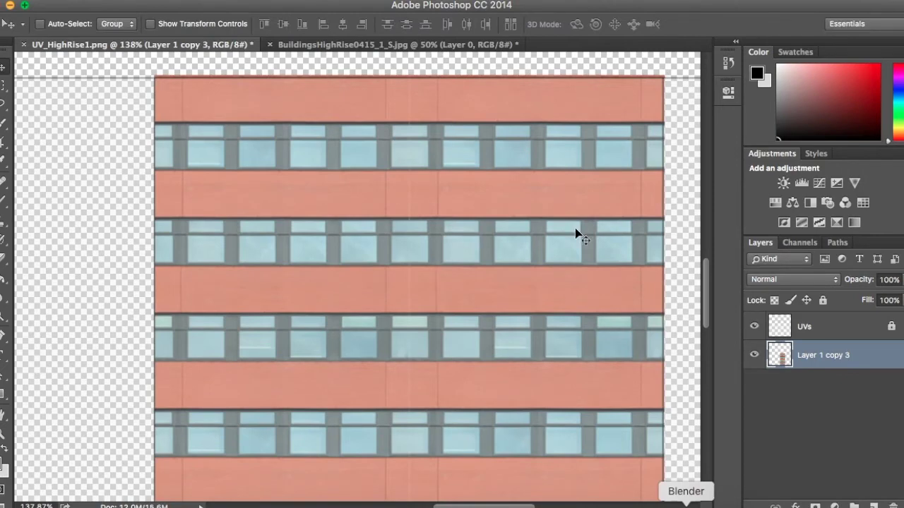
key("z")
left_click_drag(560, 244, 476, 164)
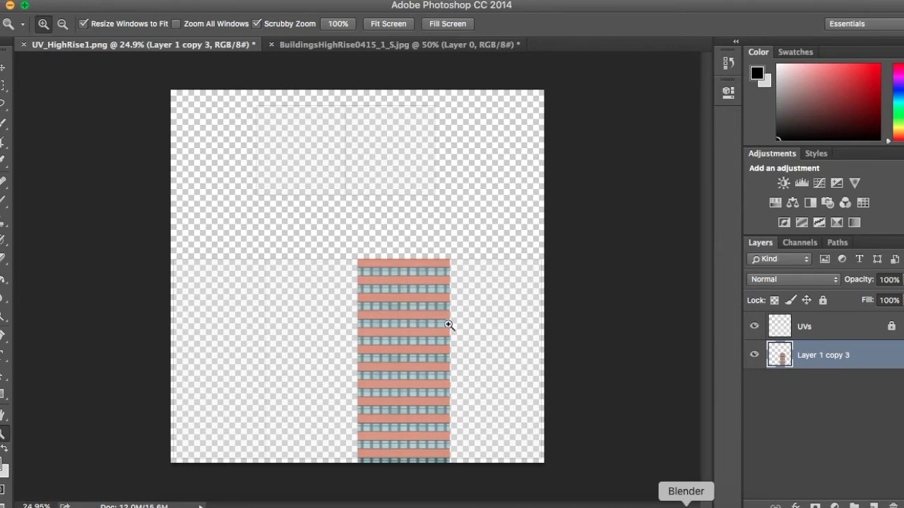
key("ctrl")
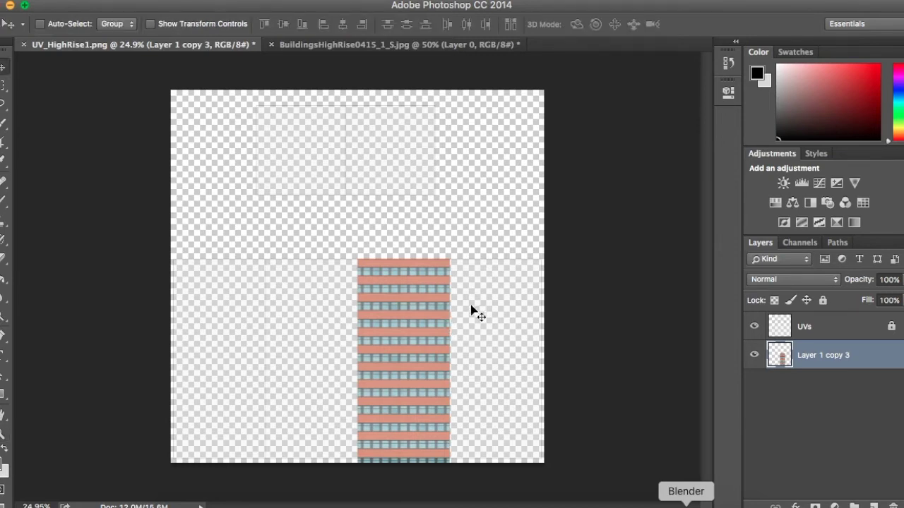
left_click_drag(436, 302, 474, 381)
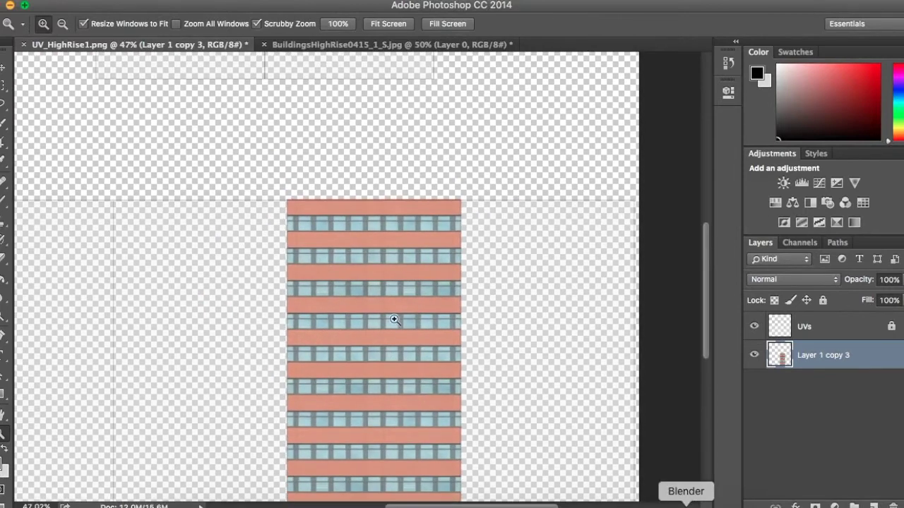
Duplicate the facade as Layer 1 copy 4 and align it flush to the right of the original.
key("v")
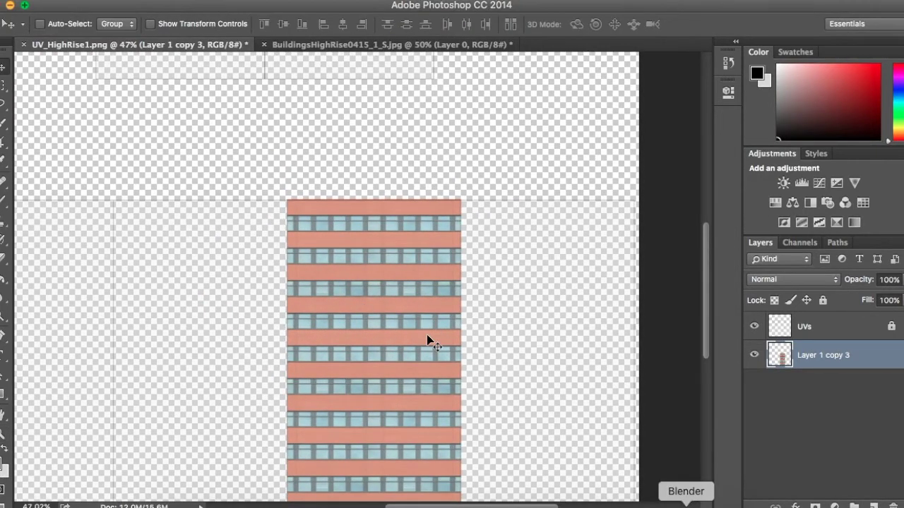
right_click(827, 373)
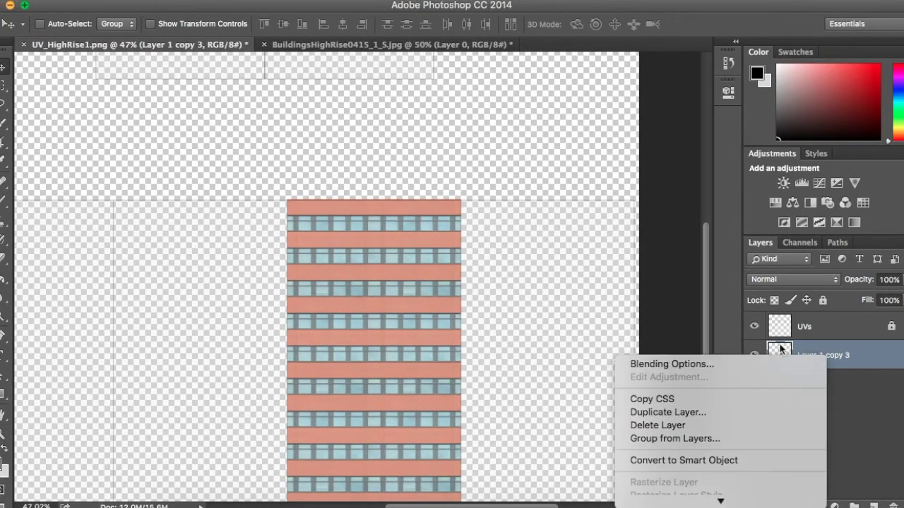
left_click(732, 411)
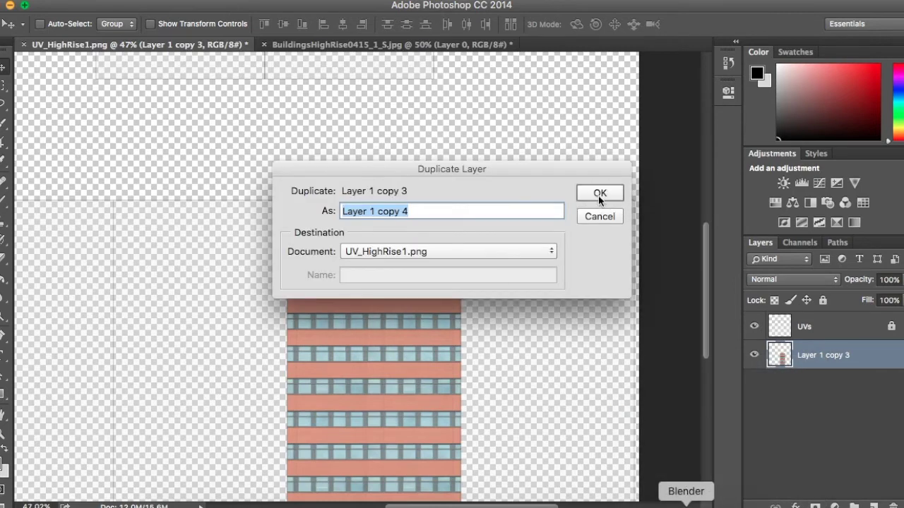
left_click(600, 195)
mouse_move(403, 305)
left_mouse_down()
mouse_move(576, 304)
mouse_move(601, 379)
left_mouse_up()
key("z")
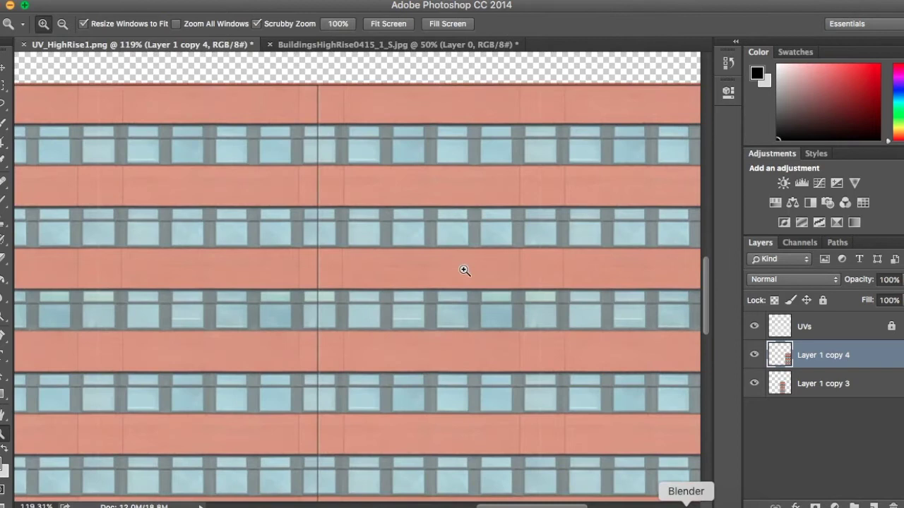
scroll(463, 270, "up", 2)
key("v")
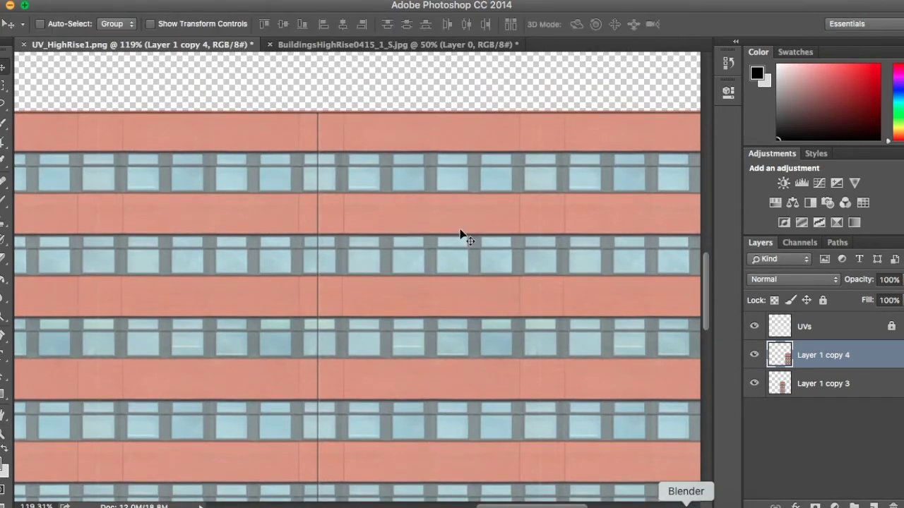
left_click_drag(408, 173, 409, 175)
left_click_drag(532, 501, 440, 500)
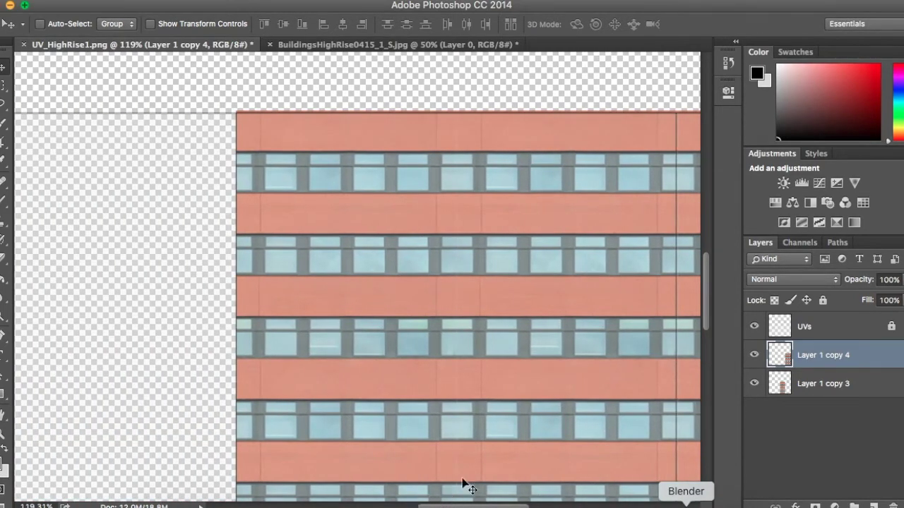
Duplicate Layer 1 copy 3 as copy 5 and place it flush on the left.
right_click(821, 387)
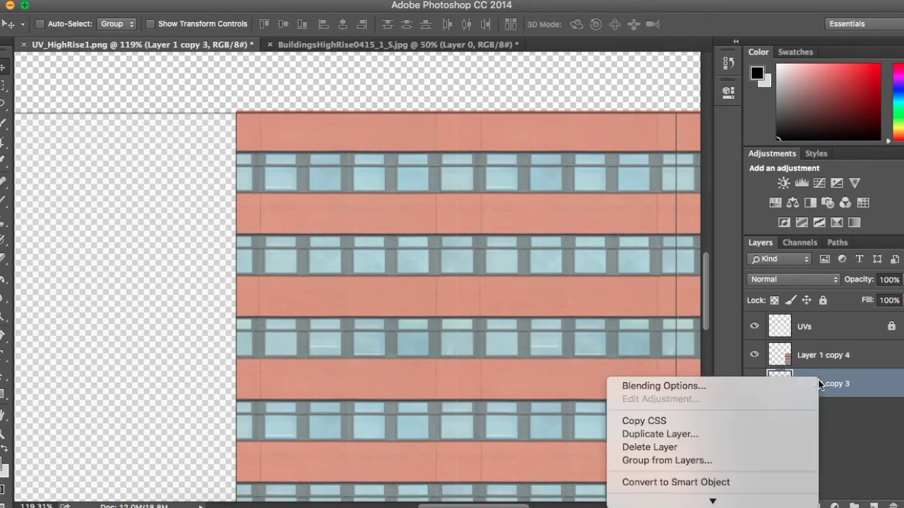
left_click(732, 435)
left_click(594, 194)
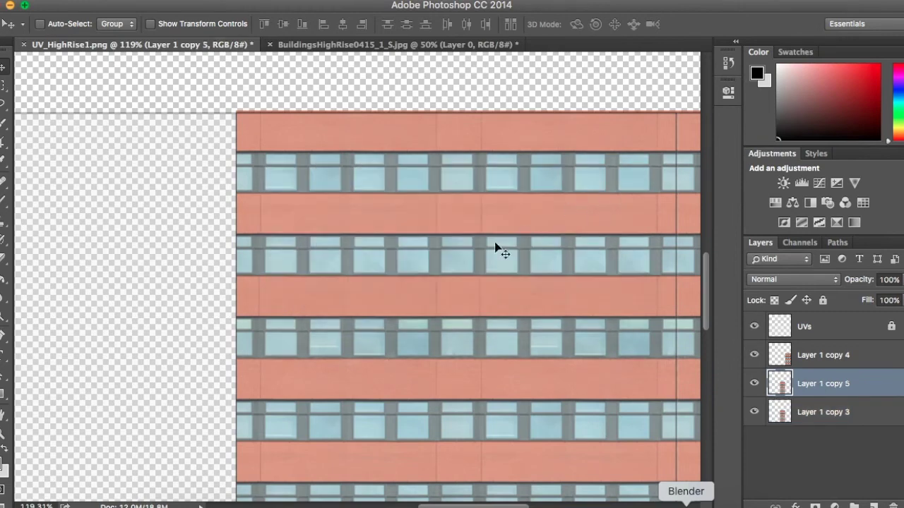
left_click_drag(486, 256, 29, 259)
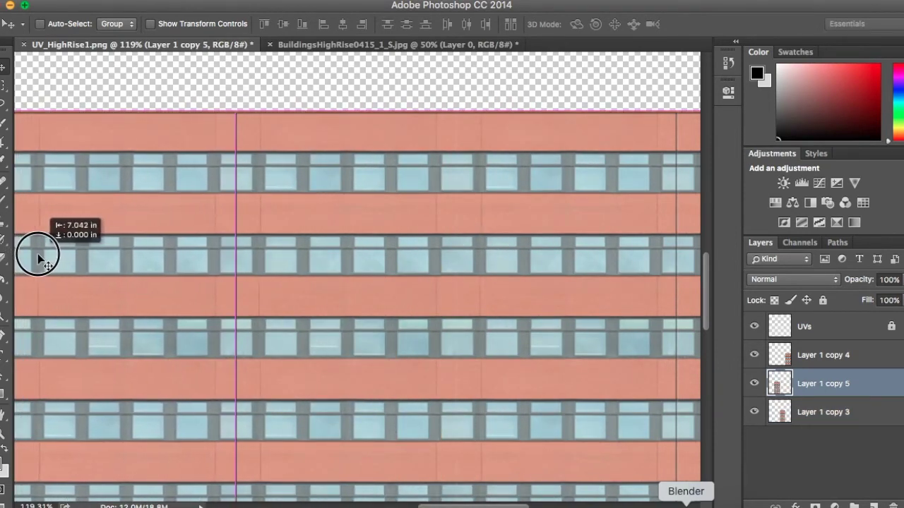
left_click_drag(30, 260, 37, 254)
left_click_drag(451, 504, 393, 504)
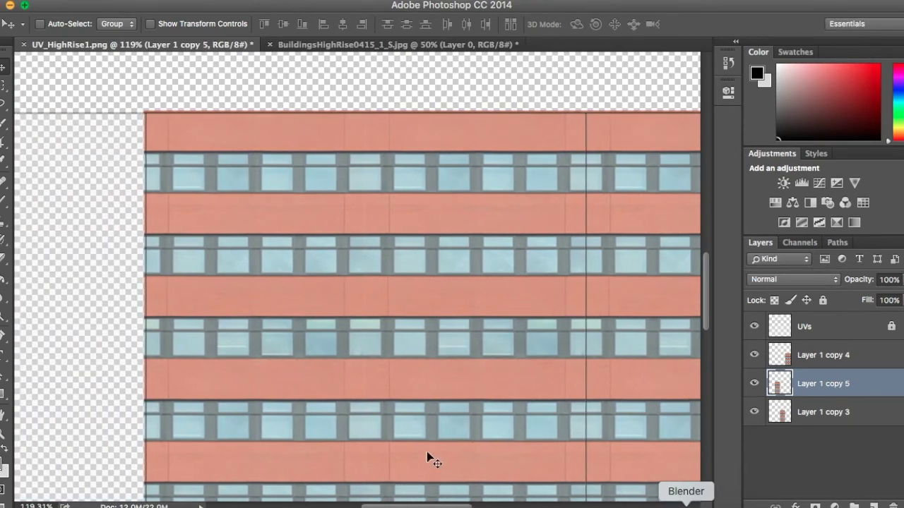
left_click(755, 384)
left_click(755, 385)
Duplicate copy 5 as Layer 1 copy 6 and move it further left to a 7.000 in offset.
right_click(773, 395)
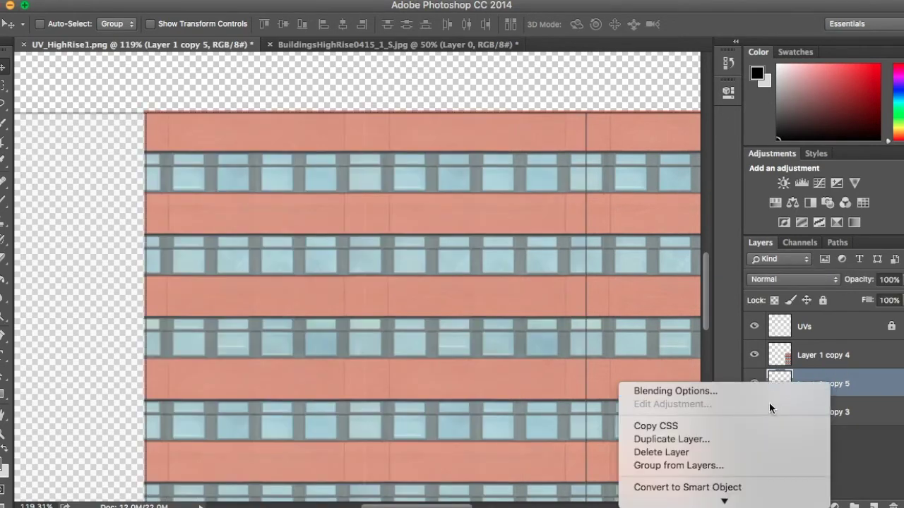
left_click(741, 439)
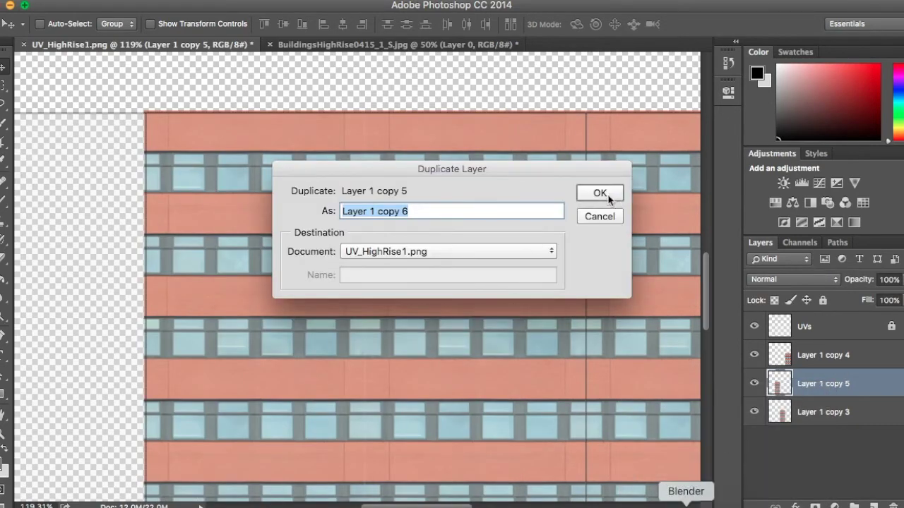
left_click(601, 192)
left_click_drag(454, 505, 385, 505)
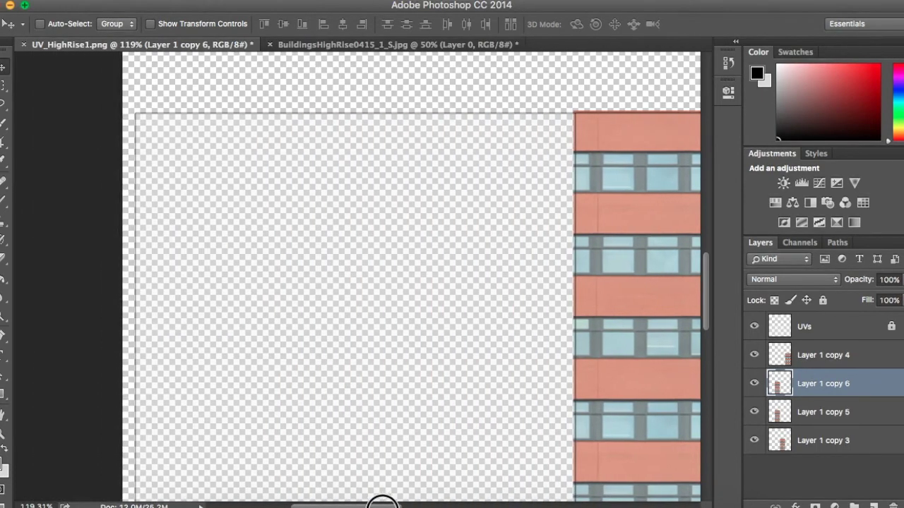
mouse_move(615, 329)
left_mouse_down()
mouse_move(346, 309)
mouse_move(176, 325)
mouse_move(180, 333)
left_mouse_up()
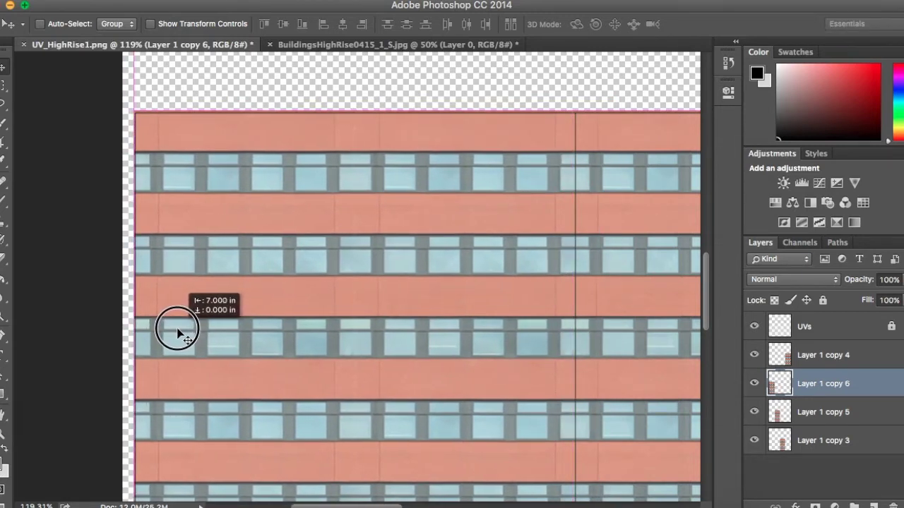
left_click_drag(179, 333, 180, 333)
key("z")
mouse_move(557, 369)
left_mouse_down()
mouse_move(462, 276)
mouse_move(494, 362)
left_mouse_up()
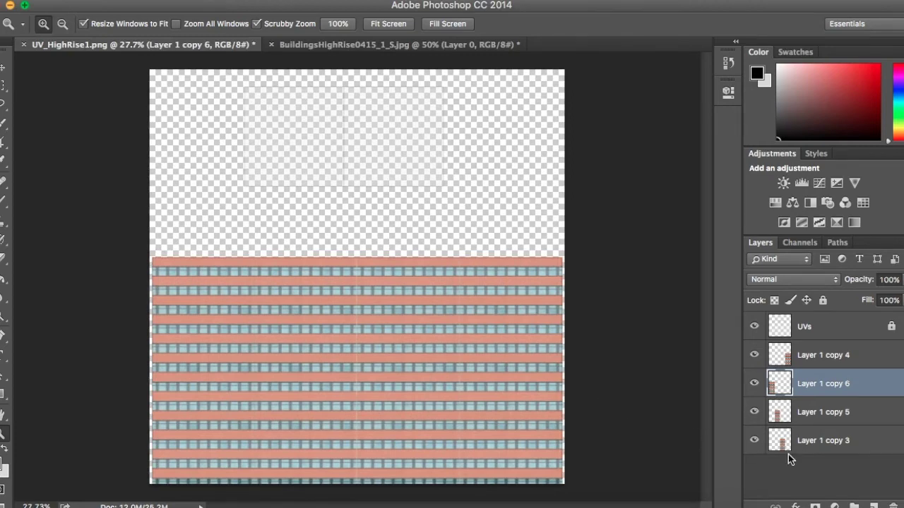
Hide the UVs overlay layer and bring up Save As for UV_HighRise1.psd.
mouse_move(405, 321)
left_mouse_down()
mouse_move(427, 375)
mouse_move(464, 411)
mouse_move(393, 197)
left_mouse_up()
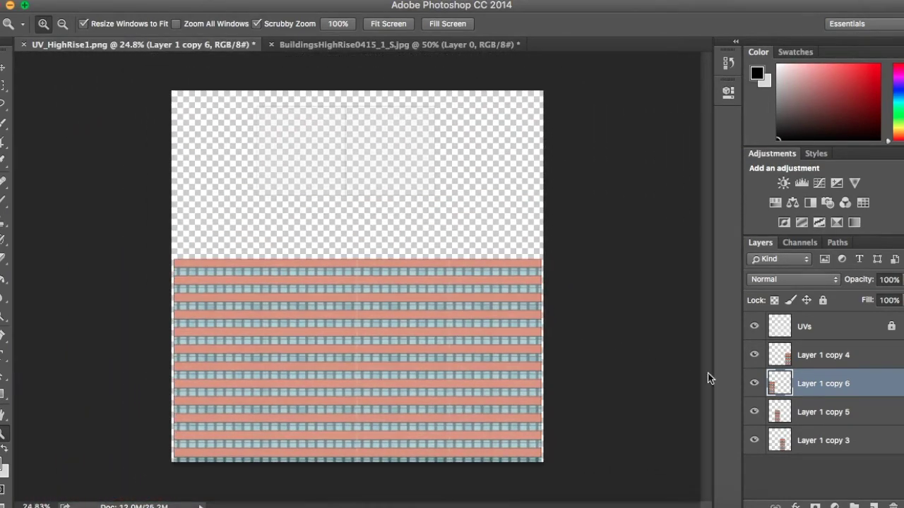
left_click(754, 327)
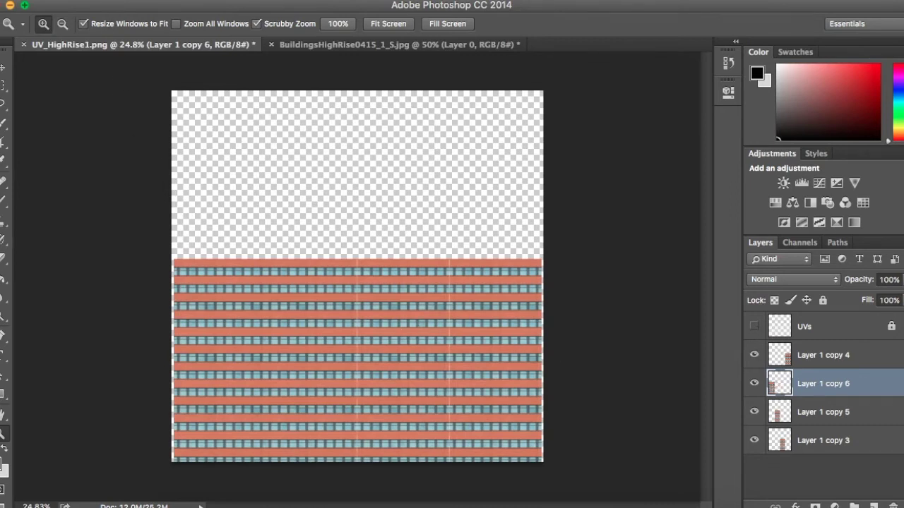
left_click(92, 2)
left_click(150, 141)
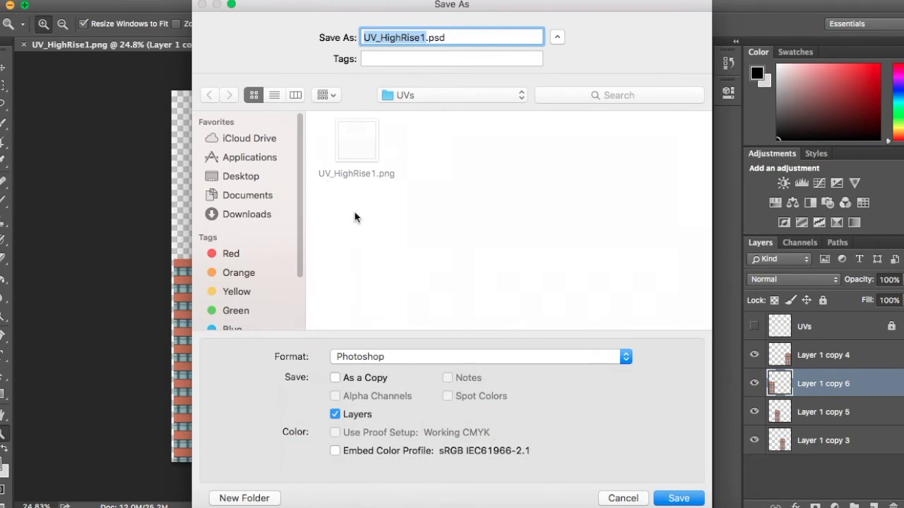
Save the texture as HighRise1.psd in Desktop > PSD&PNG, replacing the existing file.
left_click(246, 180)
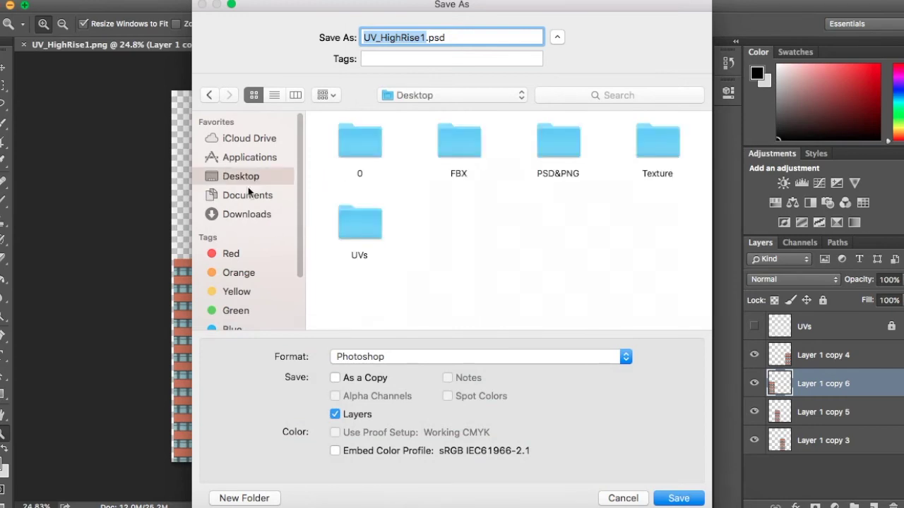
left_click(576, 161)
double_click(577, 161)
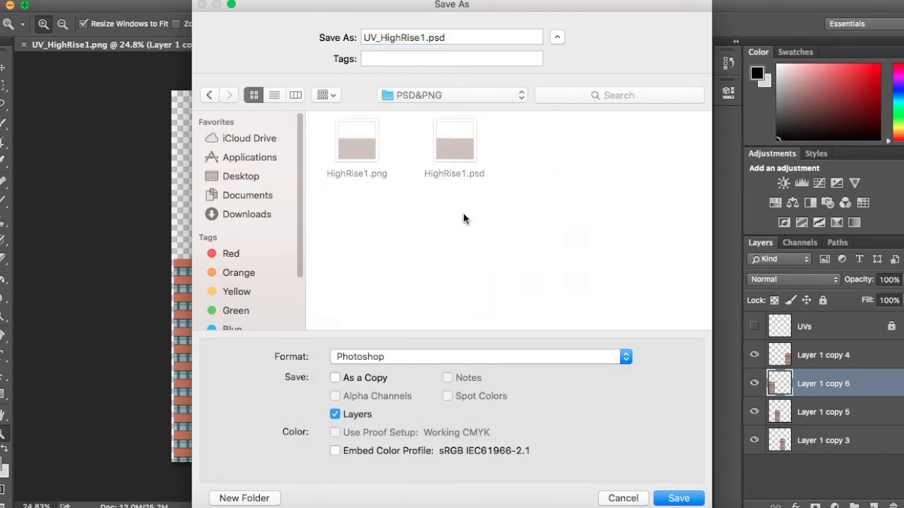
left_click(465, 154)
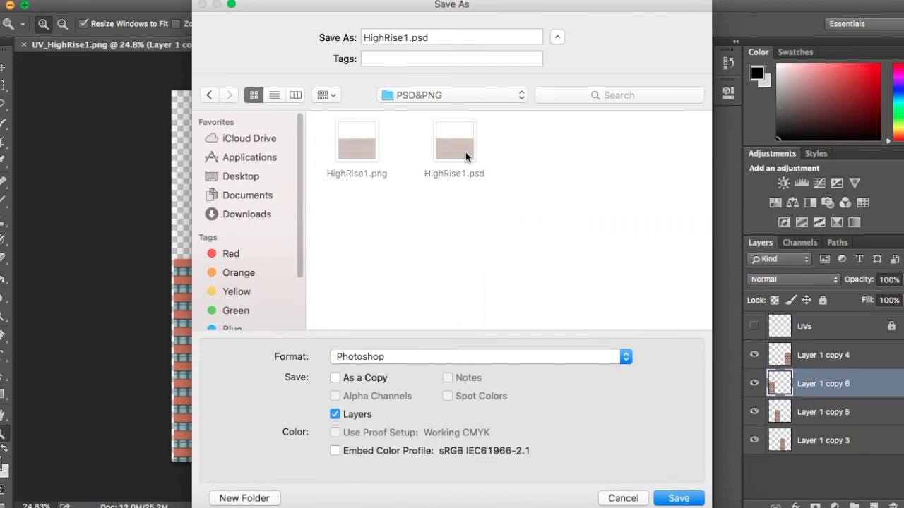
left_click(678, 498)
left_click(557, 100)
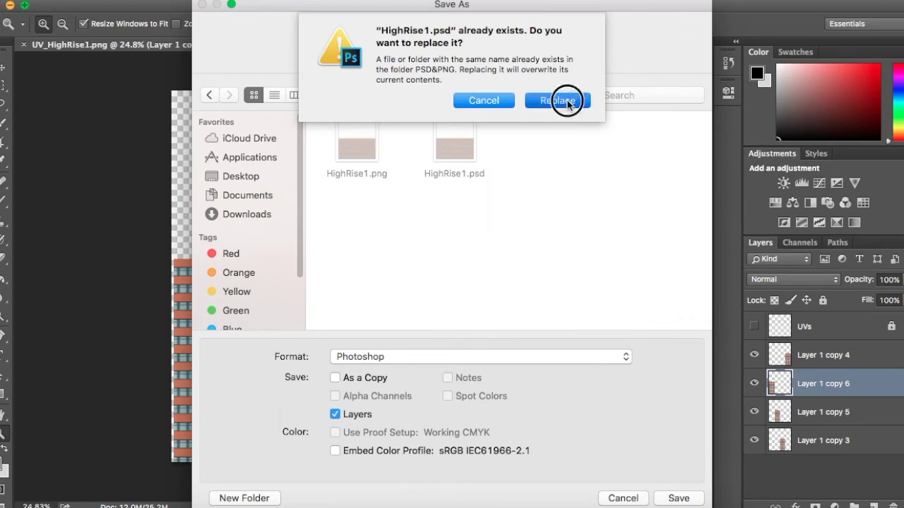
left_click(628, 192)
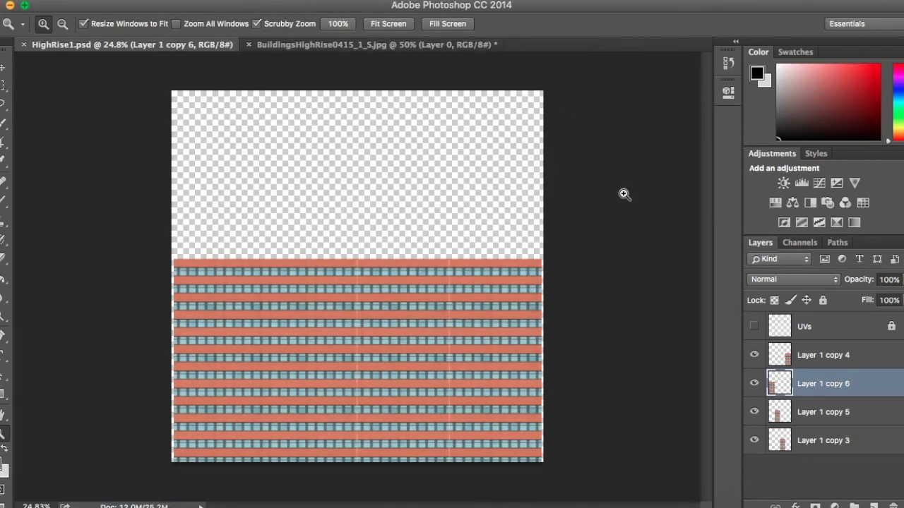
Zoom in on the window rows, fit the whole texture in view, and open the File menu.
left_click_drag(408, 222, 457, 355)
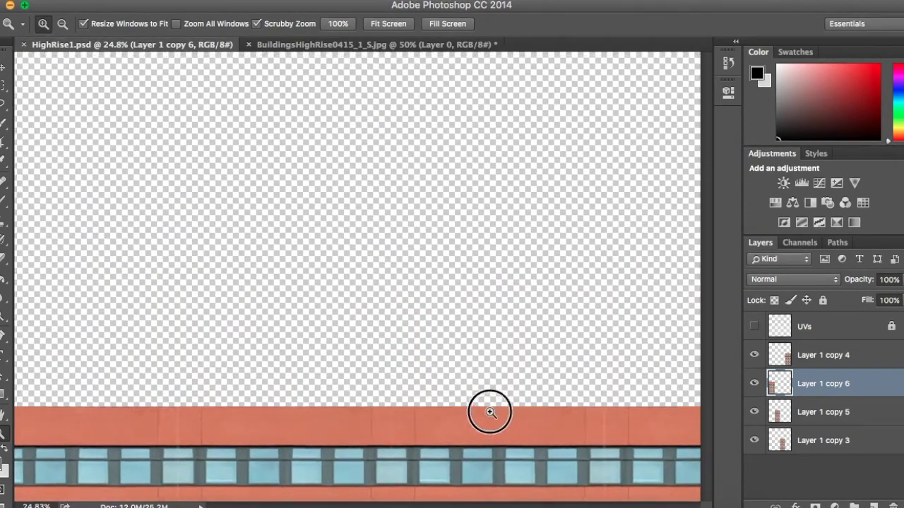
mouse_move(457, 356)
left_mouse_down()
mouse_move(506, 400)
mouse_move(400, 269)
mouse_move(444, 319)
left_mouse_up()
left_click_drag(390, 282, 399, 283)
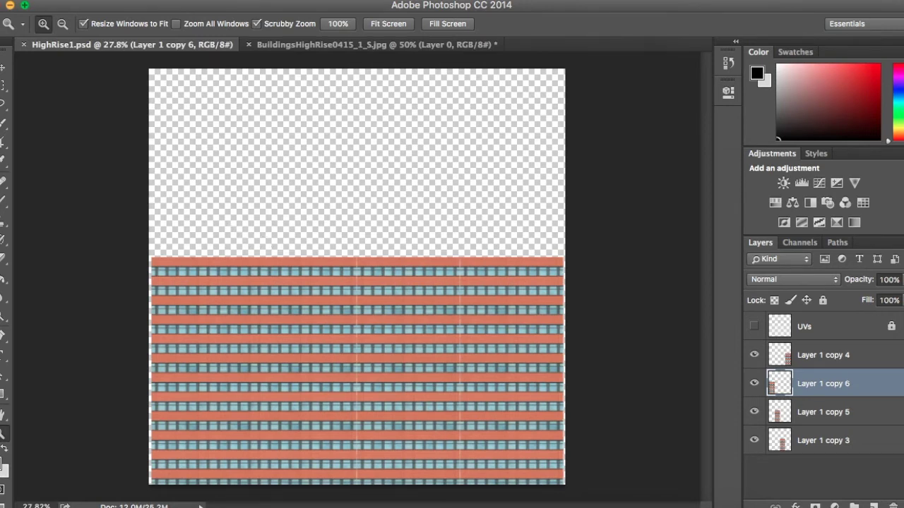
left_click(106, 1)
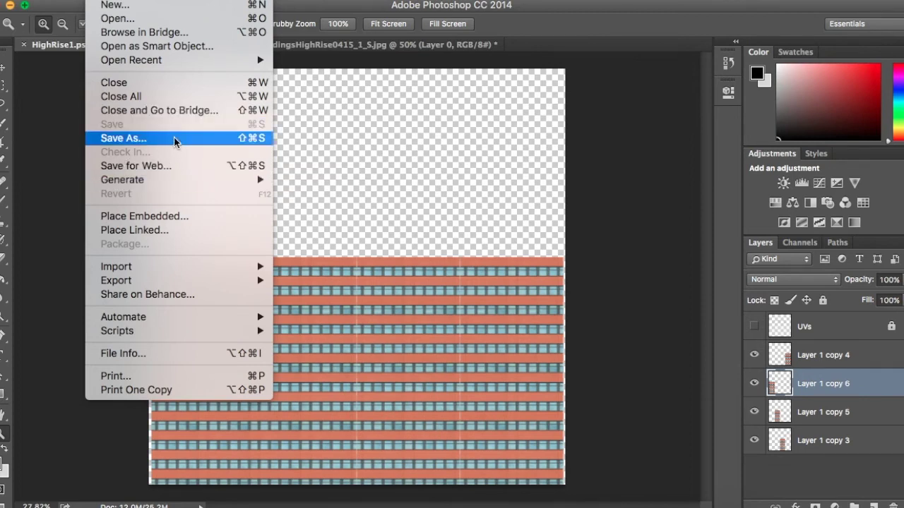
Save the texture as HighRise1.png in PNG format, replacing the existing file.
left_click(175, 141)
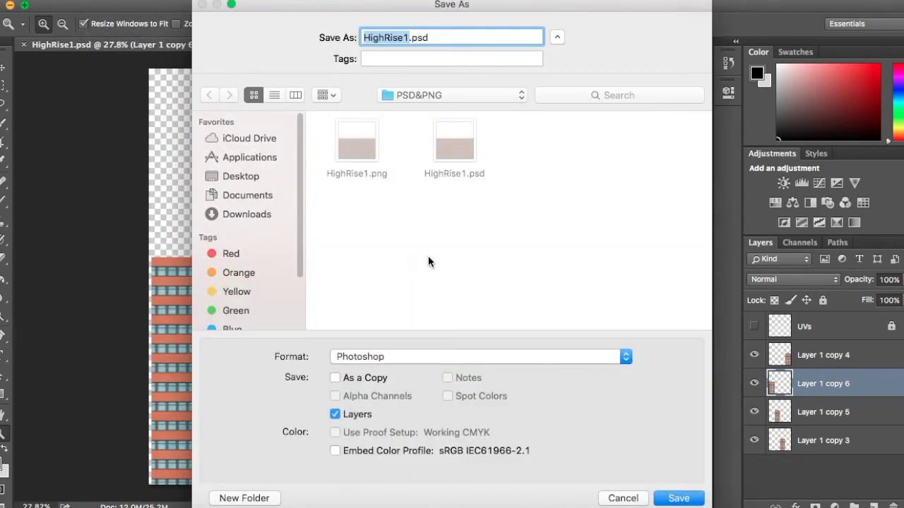
left_click(359, 153)
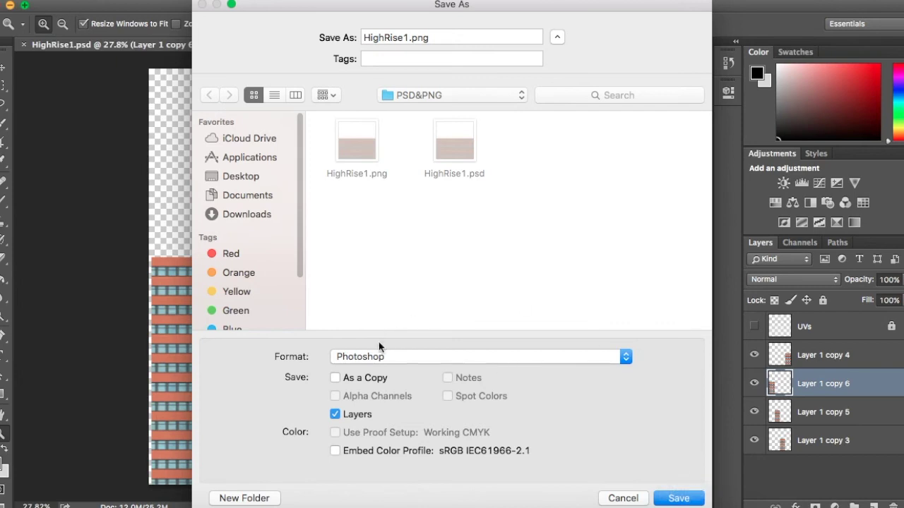
left_click(611, 355)
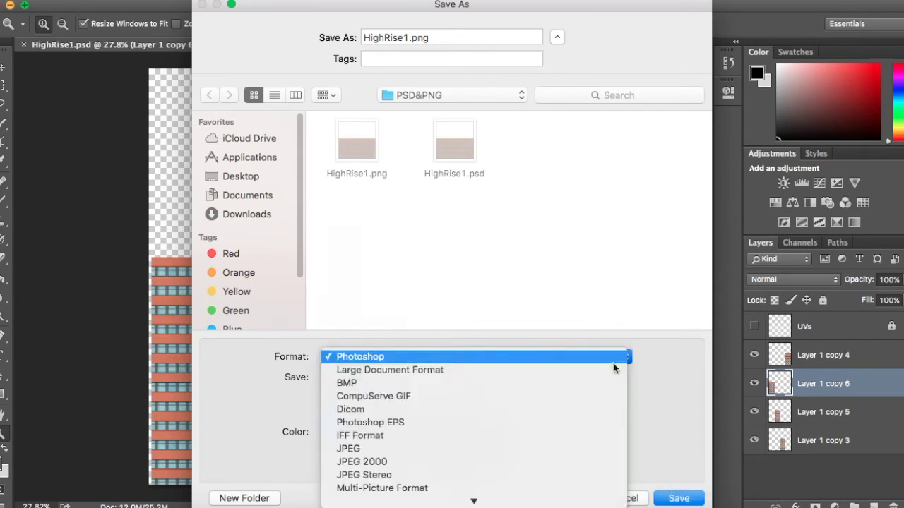
left_click(424, 418)
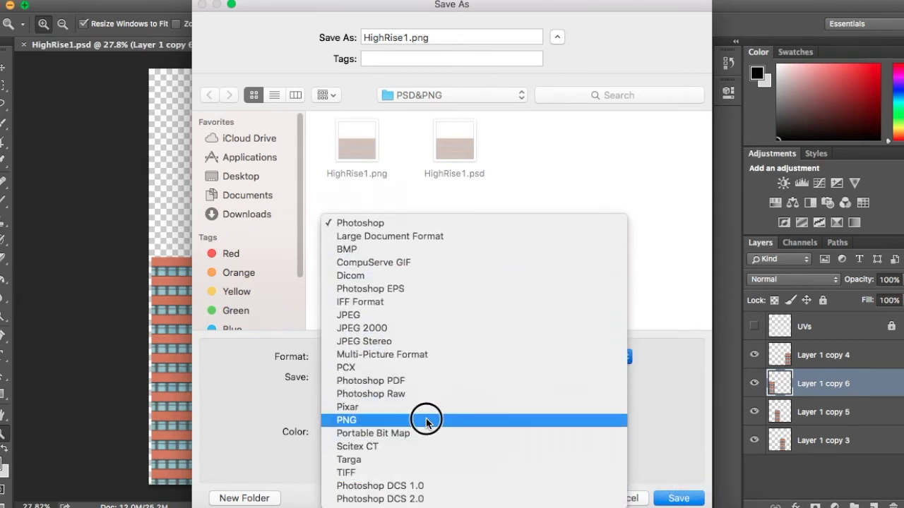
left_click(679, 498)
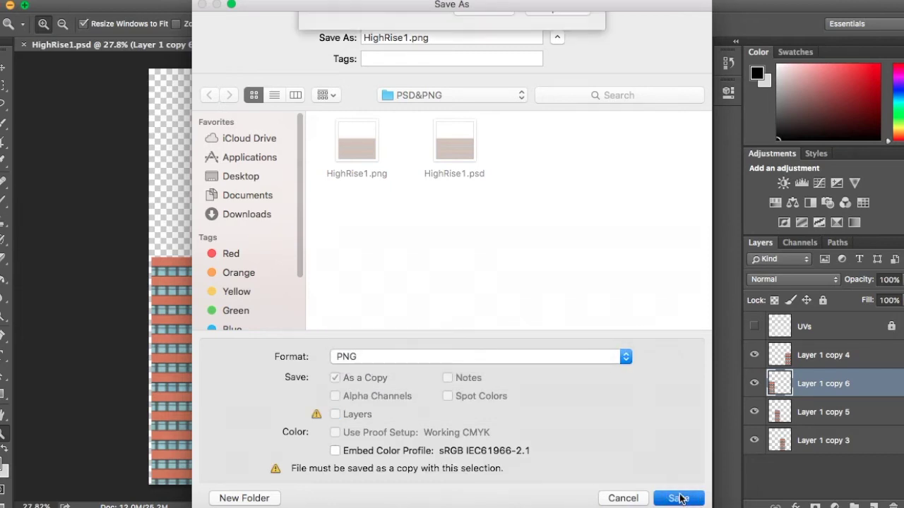
left_click(565, 100)
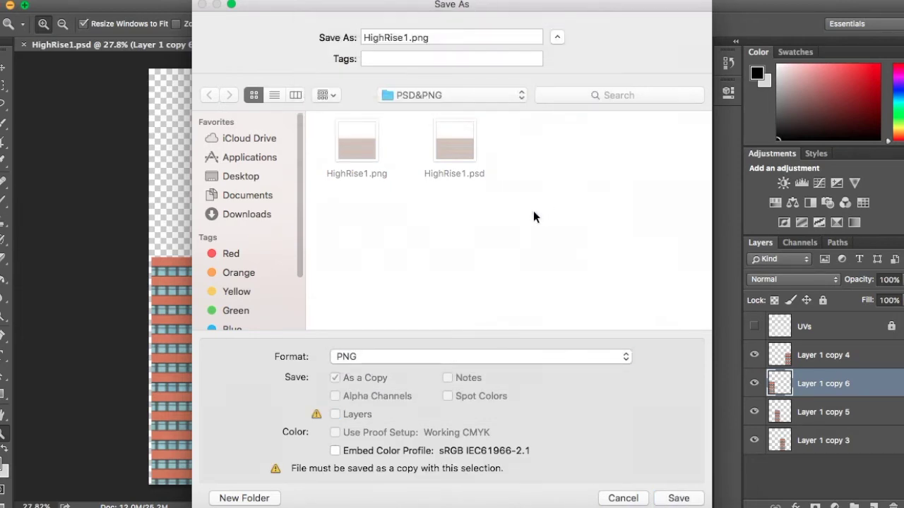
left_click(511, 157)
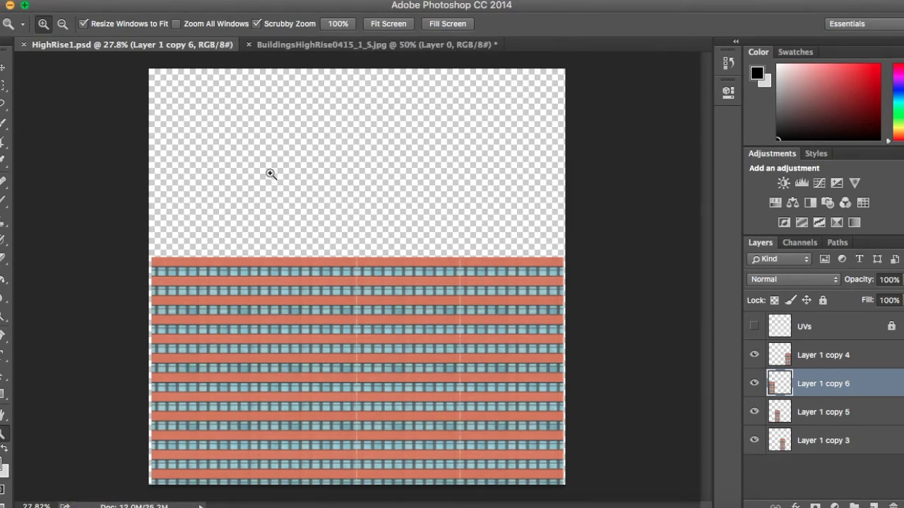
Minimize Photoshop, close the High Rise Building Finder window, and return to Unity's Project panel.
left_click(10, 6)
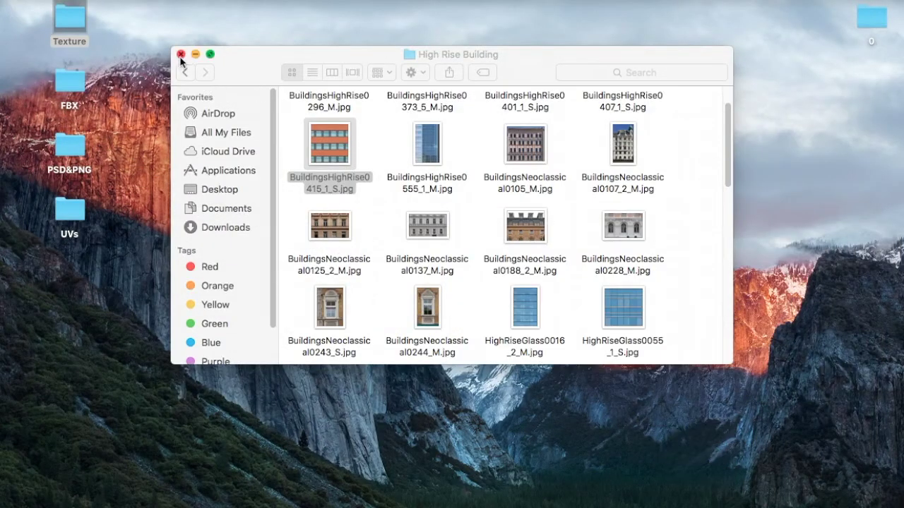
left_click(180, 55)
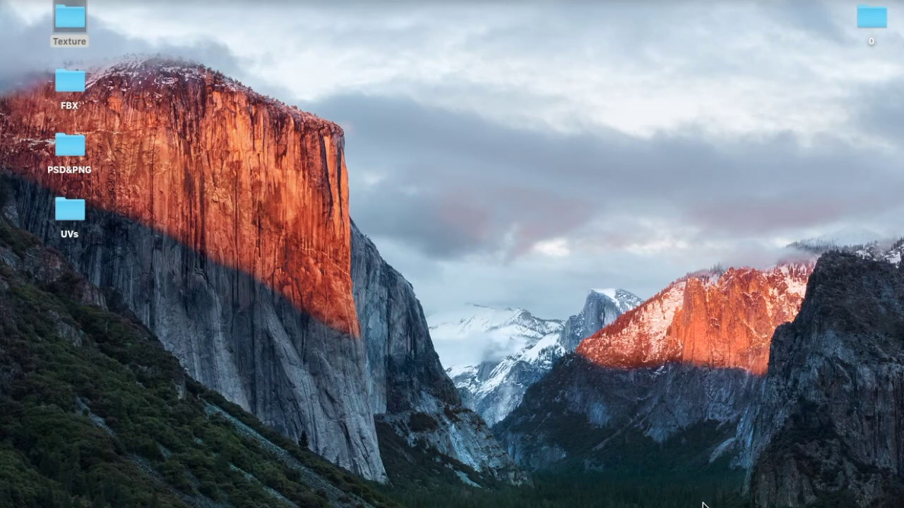
left_click(614, 498)
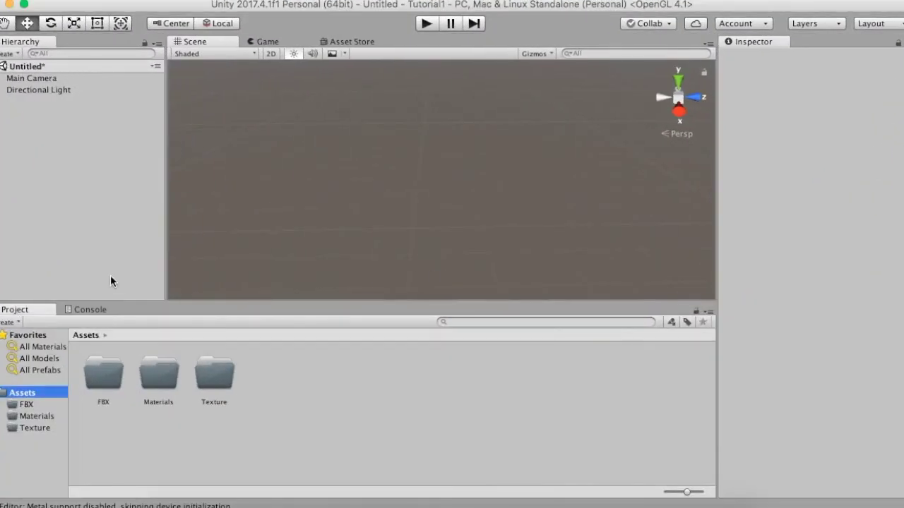
right_click(329, 376)
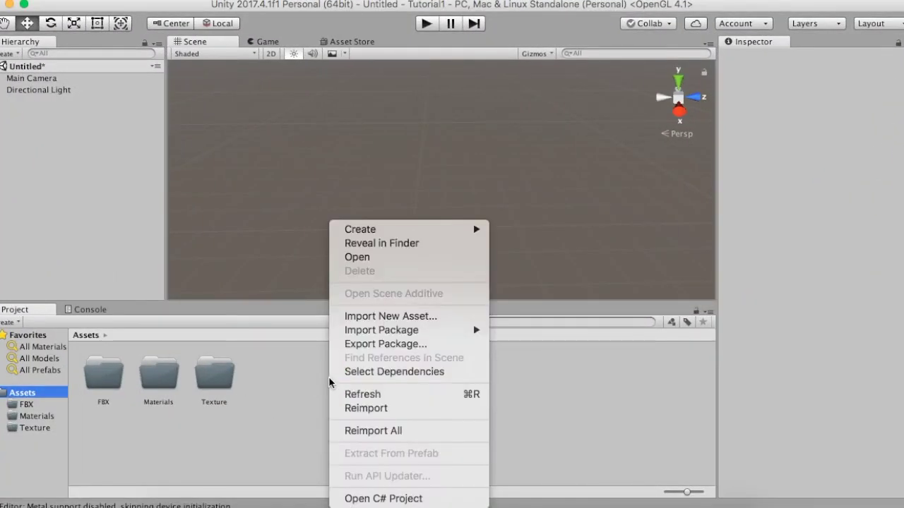
Import HighRise1.fbx from the Desktop FBX folder as a new asset.
left_click(426, 319)
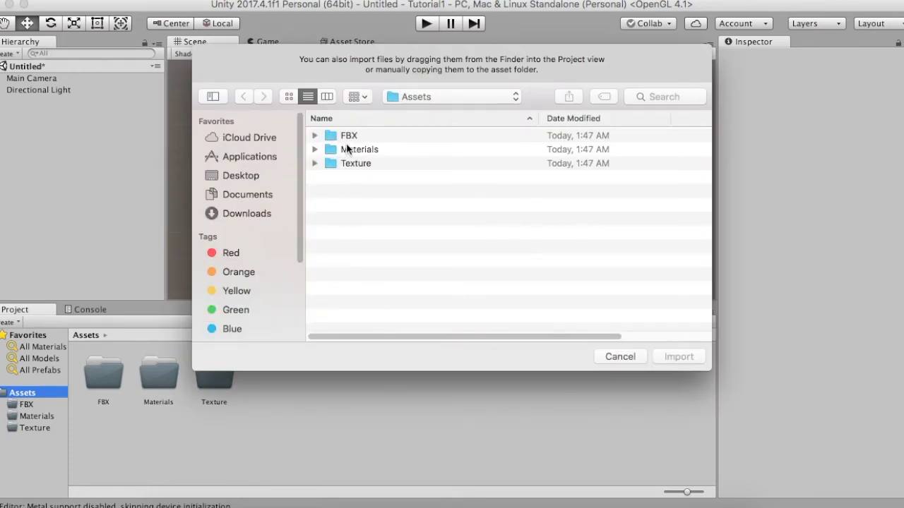
double_click(347, 136)
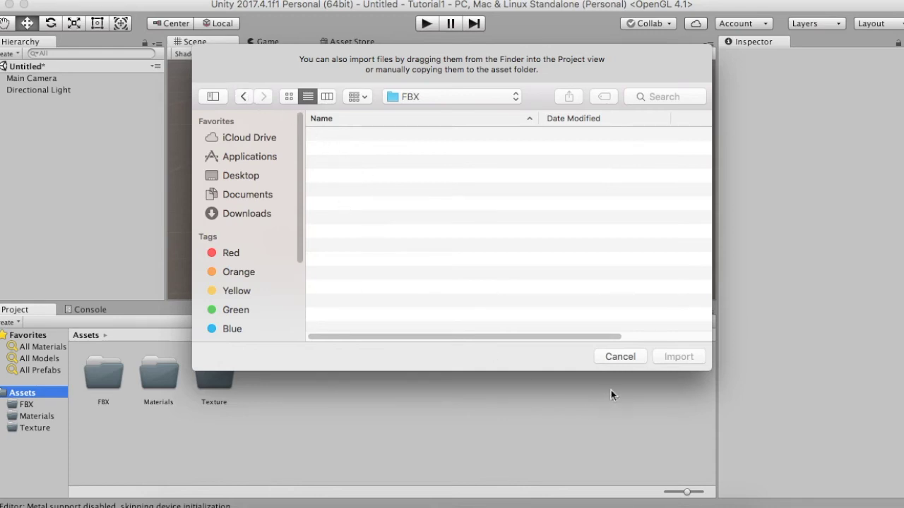
left_click(253, 178)
double_click(346, 148)
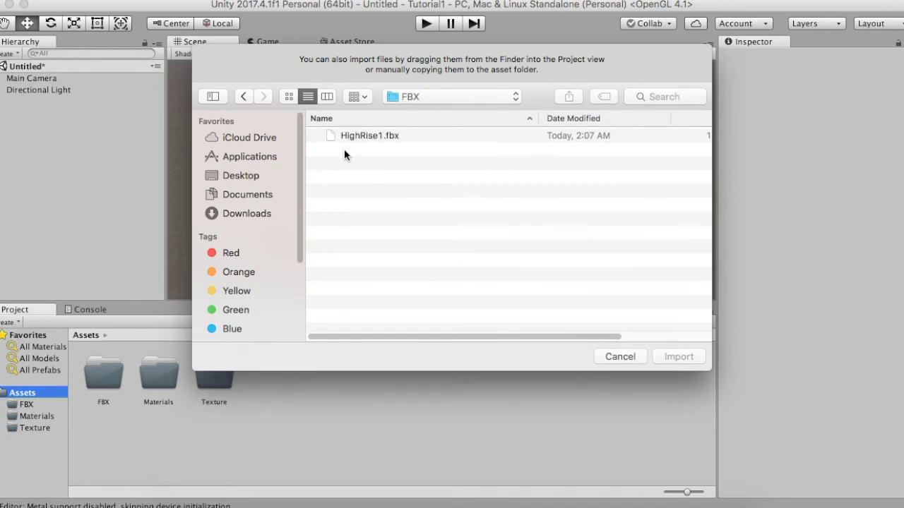
left_click(368, 136)
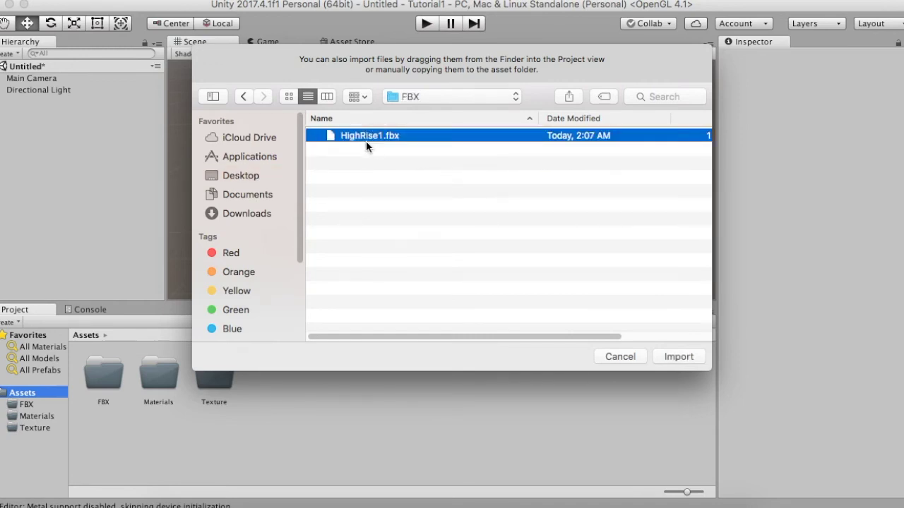
left_click(684, 359)
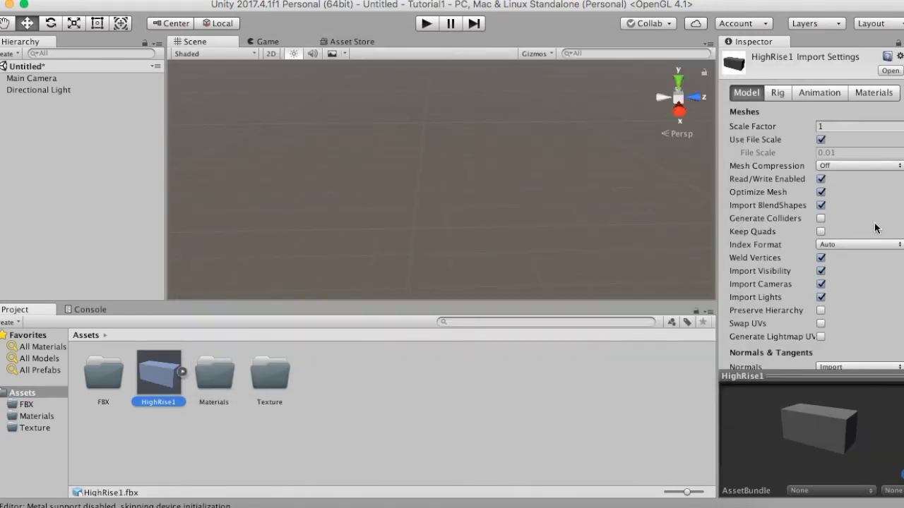
Enable Generate Colliders and set material Location to Use External Materials (Legacy), then apply.
left_click(820, 219)
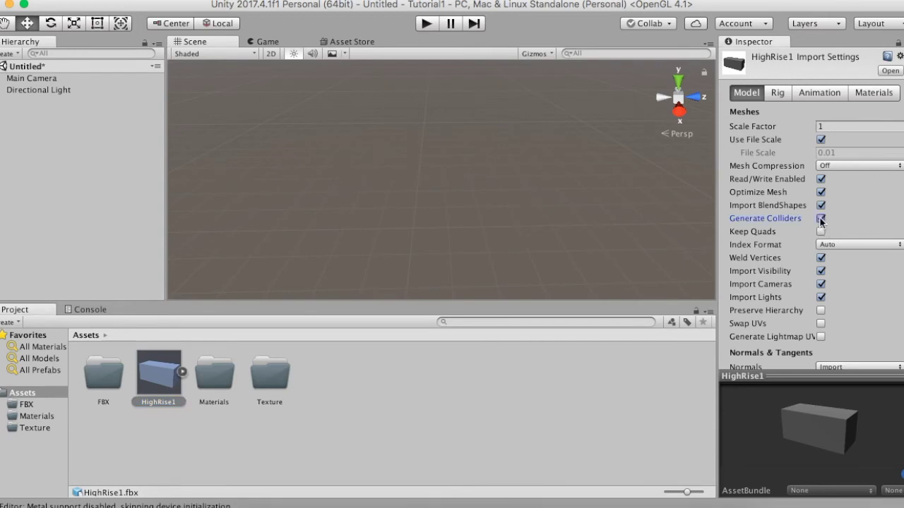
left_click(873, 94)
left_click(861, 122)
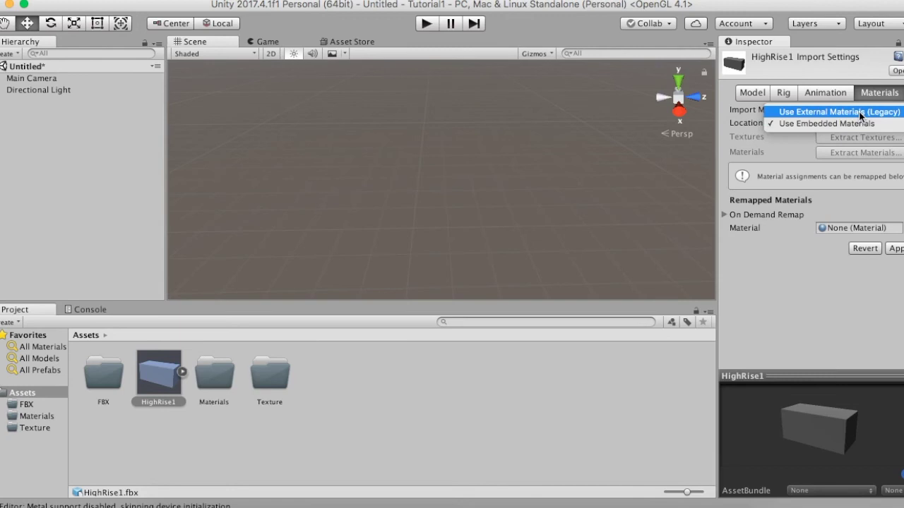
left_click(860, 112)
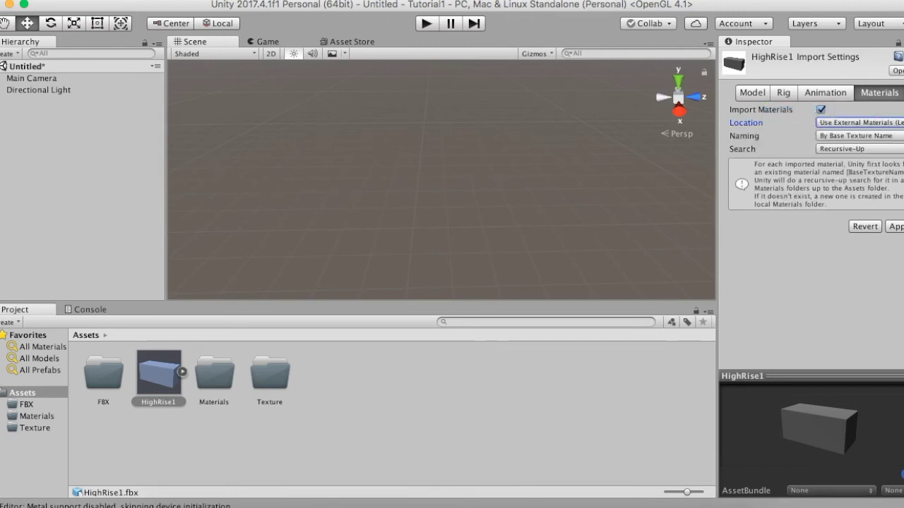
left_click(896, 225)
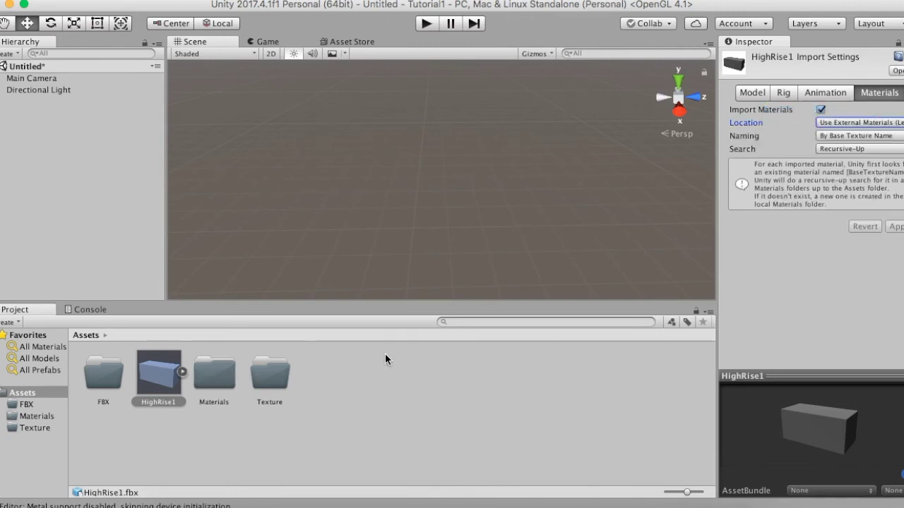
Move the HighRise1 model asset into the FBX folder.
left_click(175, 377)
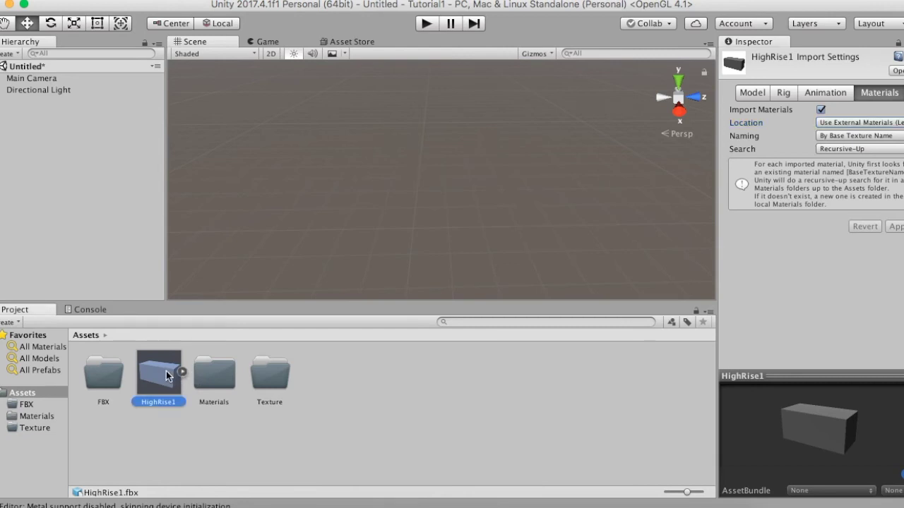
double_click(216, 379)
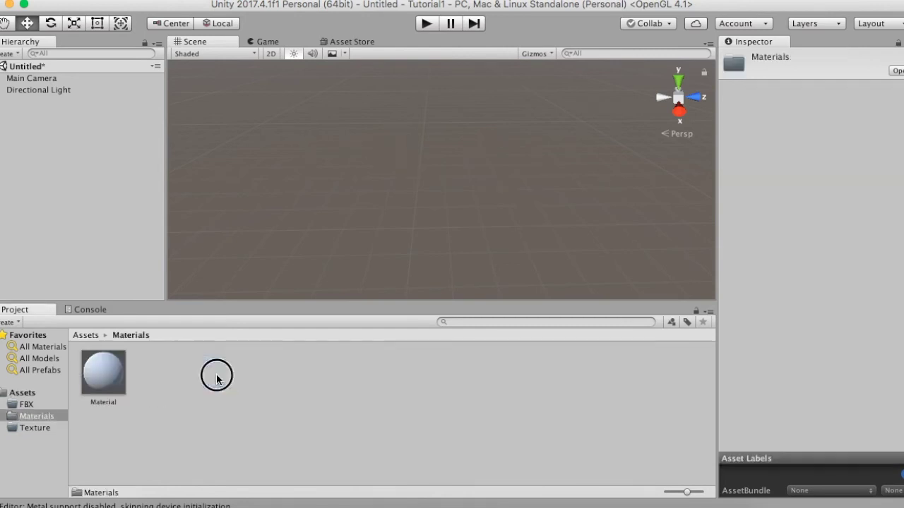
left_click(25, 392)
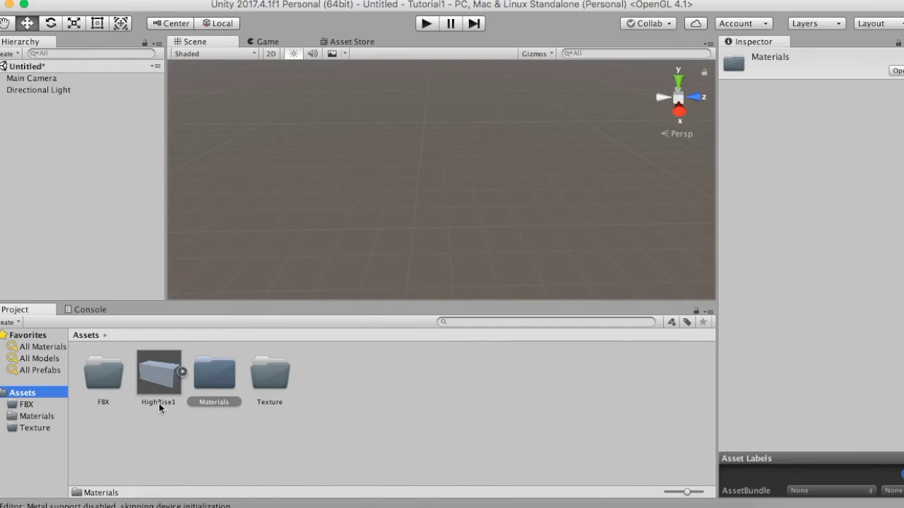
left_click_drag(165, 383, 106, 377)
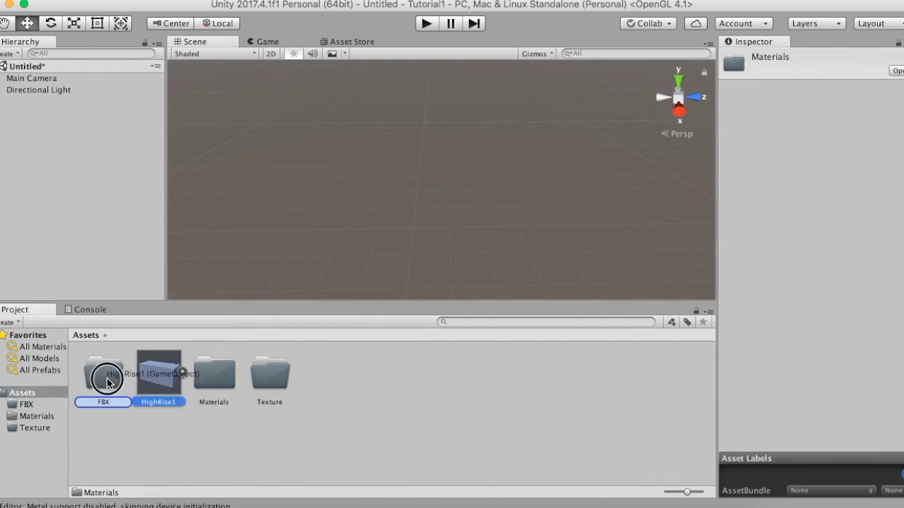
left_click(216, 378)
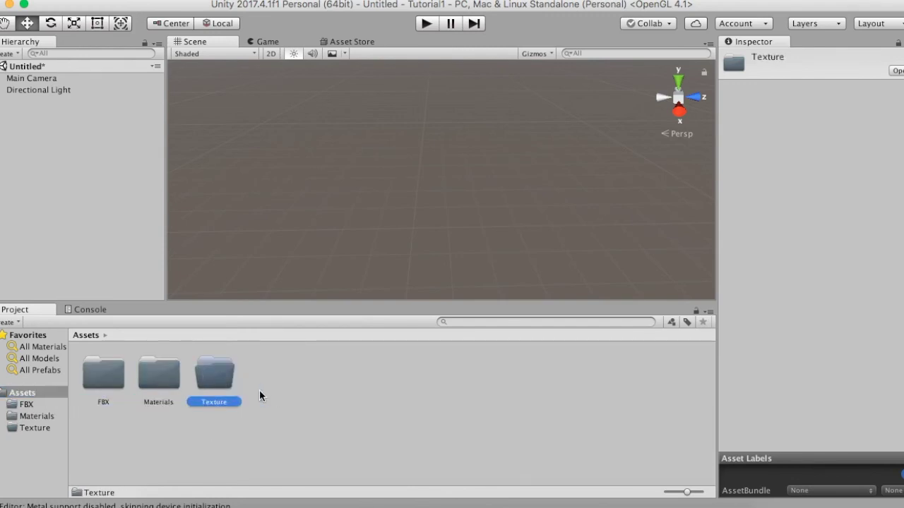
Import HighRise1.png from the Desktop PSD&PNG folder as a new asset.
right_click(383, 415)
mouse_move(434, 330)
left_click(473, 316)
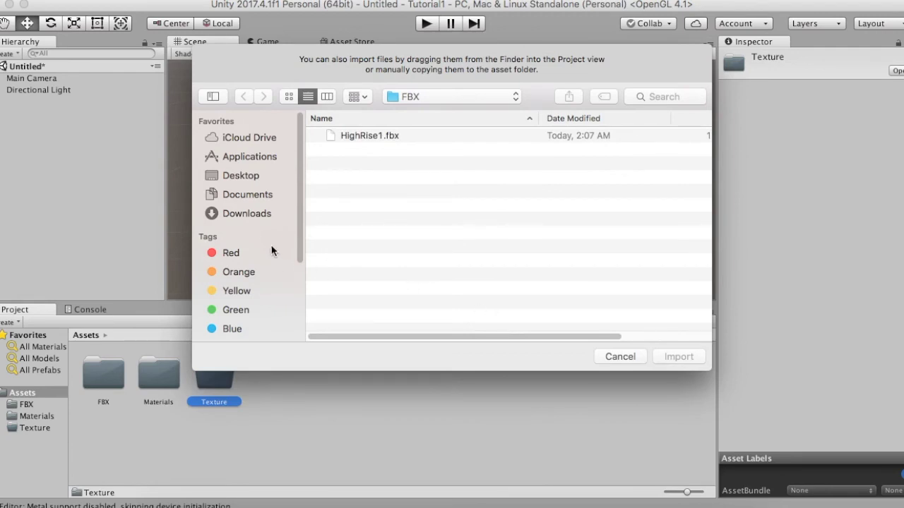
left_click(247, 176)
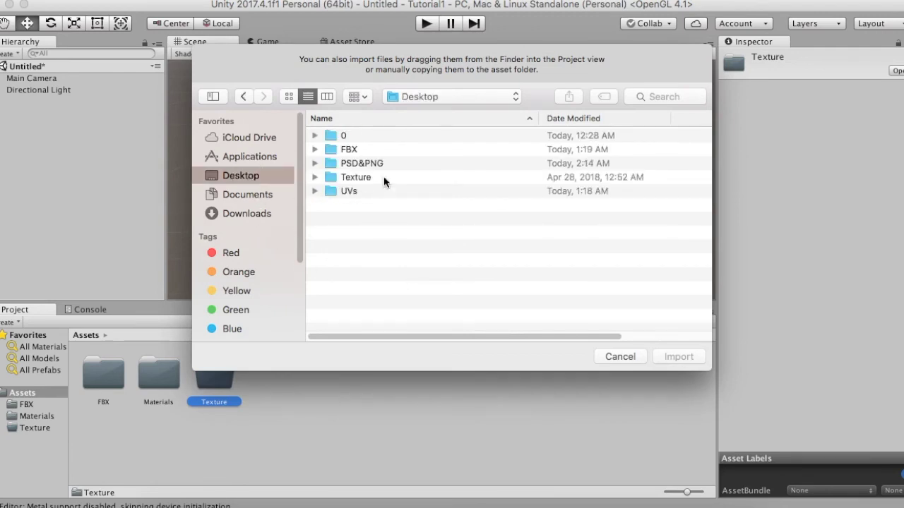
double_click(371, 164)
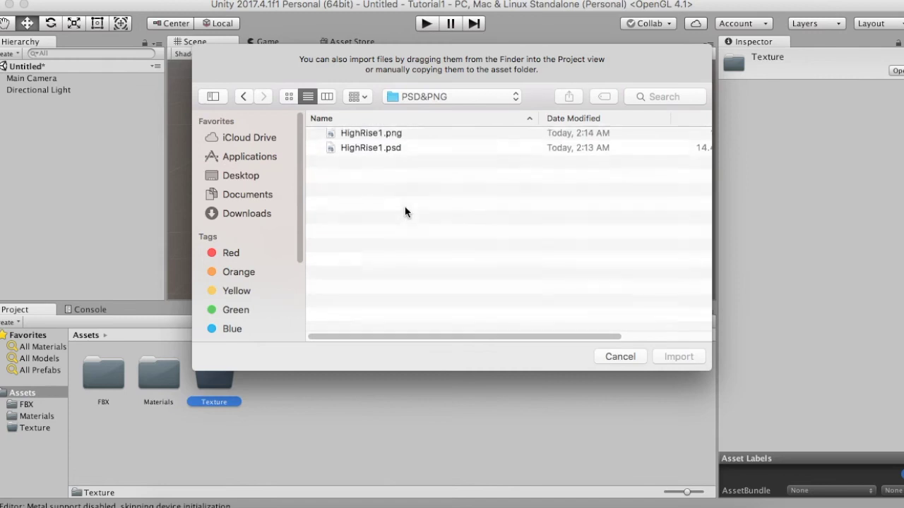
left_click(384, 138)
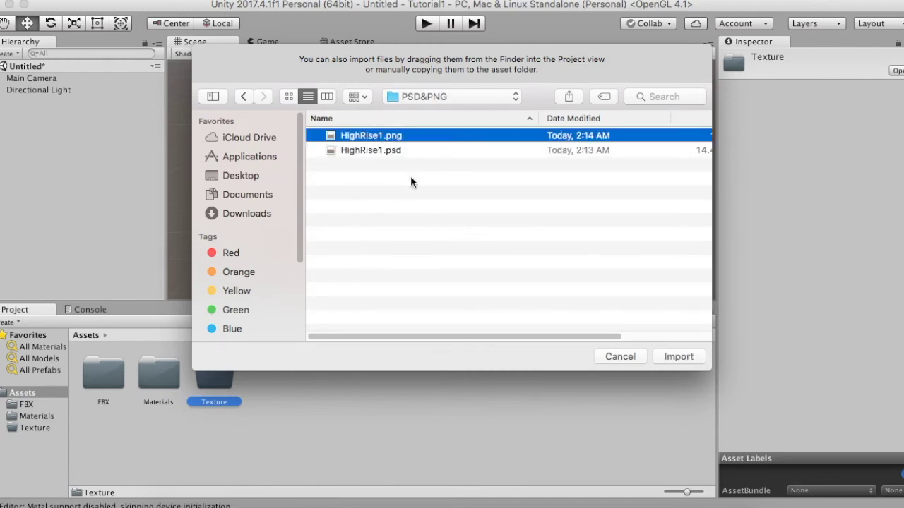
left_click(679, 357)
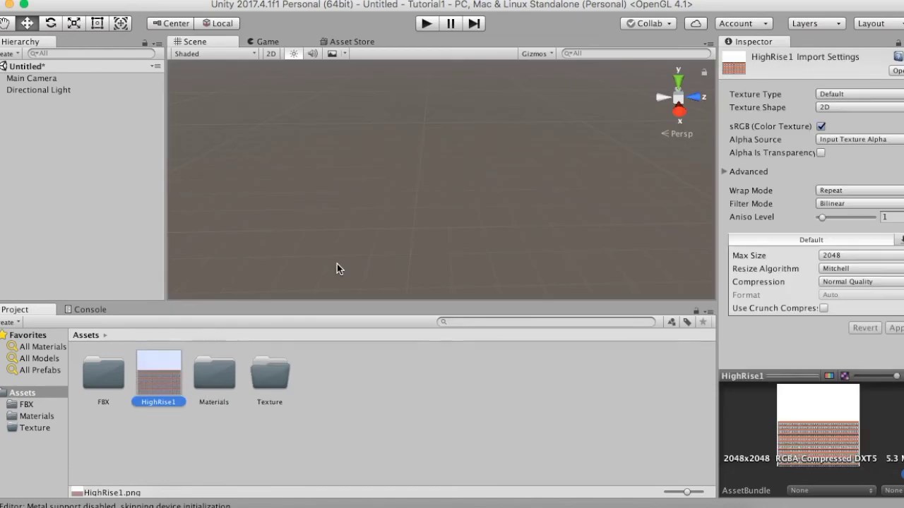
File HighRise1.png in the Texture folder and place the HighRise1 model in the scene.
left_click_drag(153, 373, 263, 379)
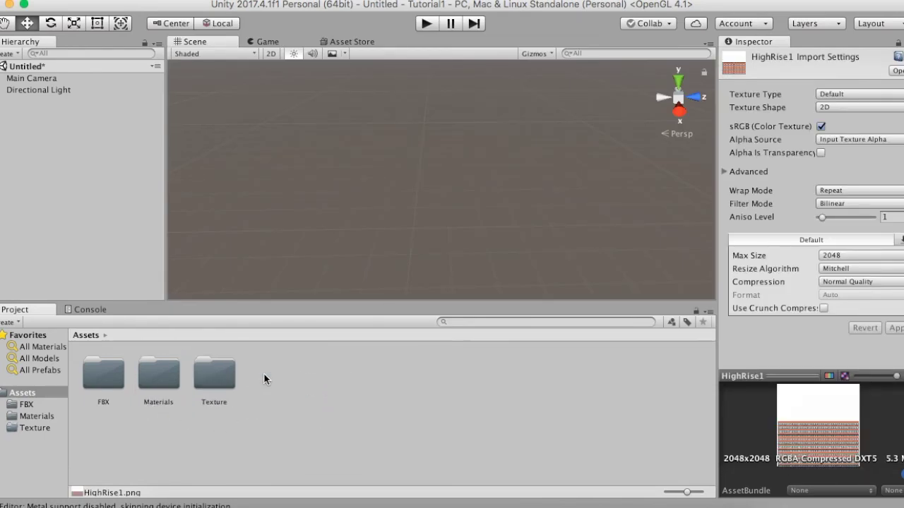
double_click(92, 384)
left_click_drag(99, 378, 67, 201)
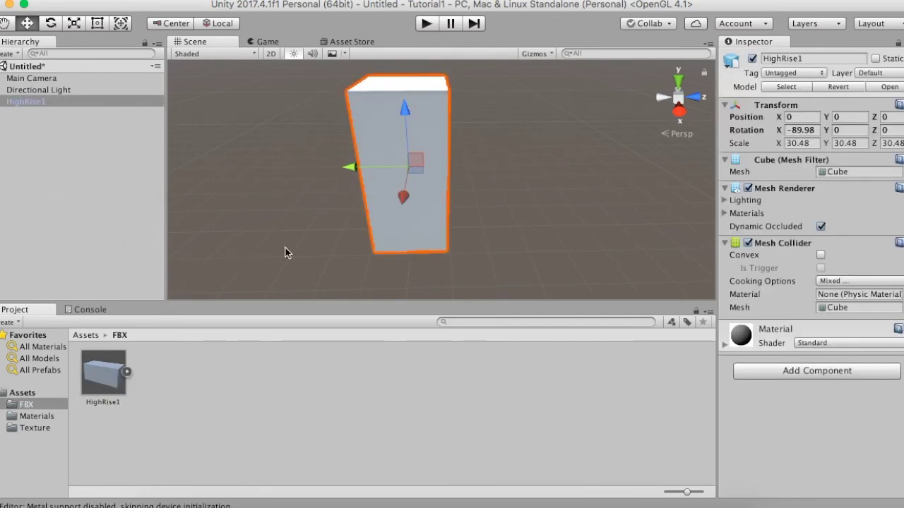
left_click_drag(505, 241, 692, 243, "alt")
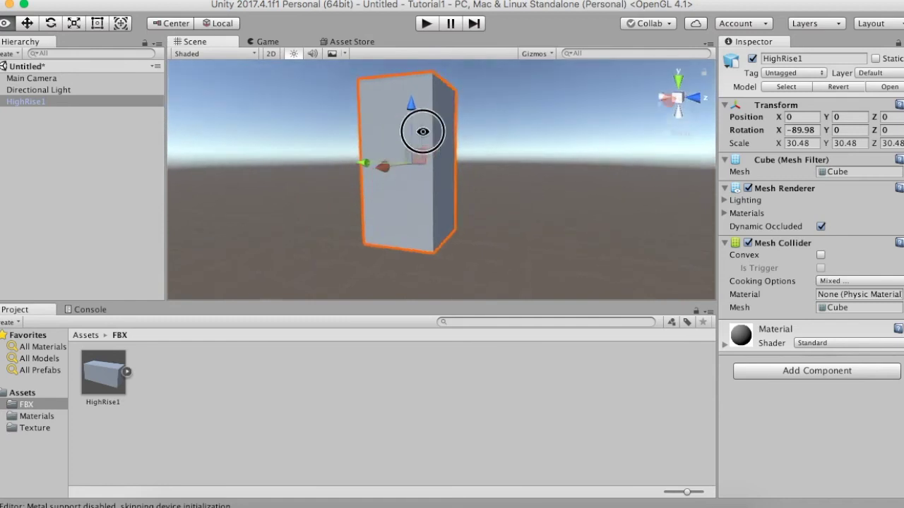
mouse_move(401, 212)
left_mouse_down("alt")
mouse_move(474, 135)
mouse_move(250, 135)
left_mouse_up("alt")
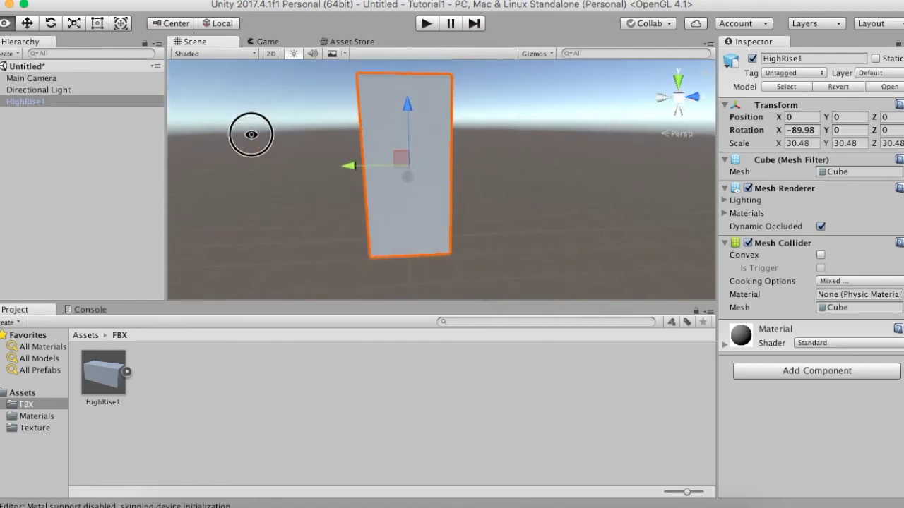
mouse_move(518, 234)
left_mouse_down("alt")
mouse_move(382, 235)
mouse_move(343, 220)
mouse_move(589, 232)
mouse_move(615, 115)
mouse_move(559, 181)
mouse_move(359, 238)
mouse_move(430, 242)
left_mouse_up("alt")
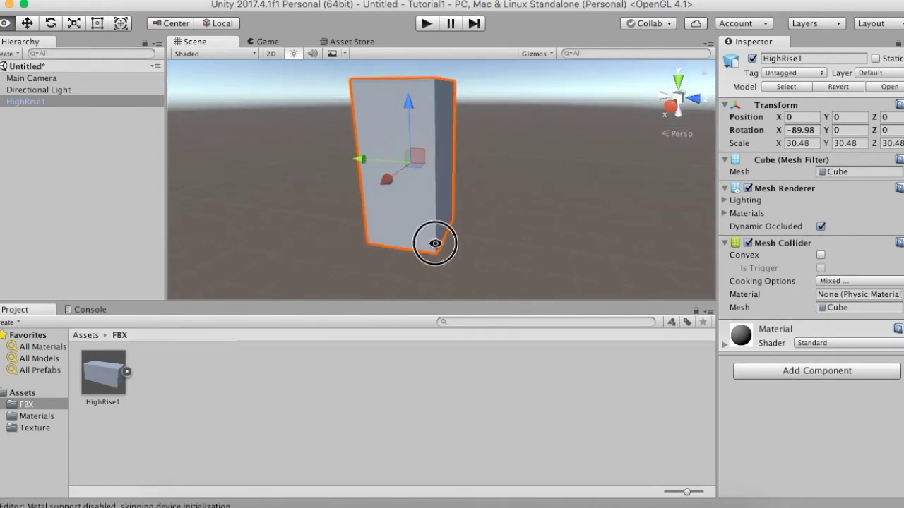
Assign the HighRise1 texture to the building material's Albedo map.
left_click(742, 346)
scroll(784, 427, "down", 5)
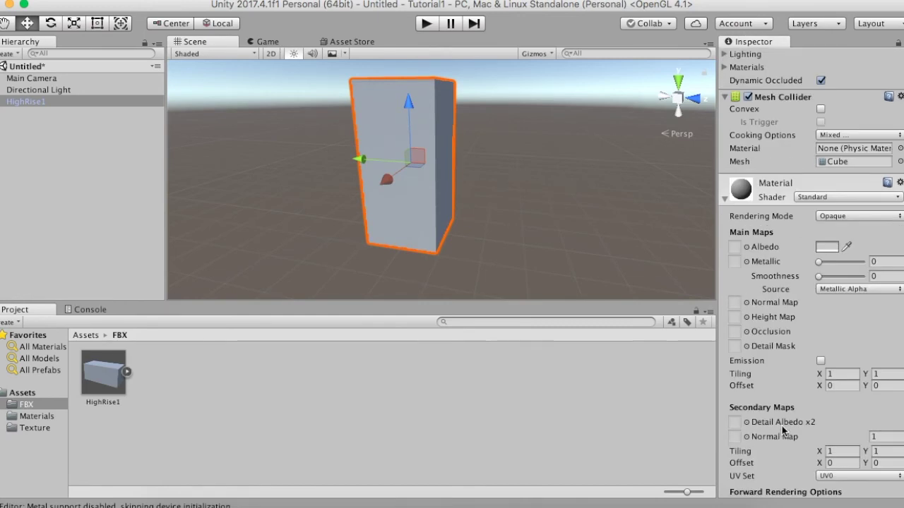
left_click(747, 251)
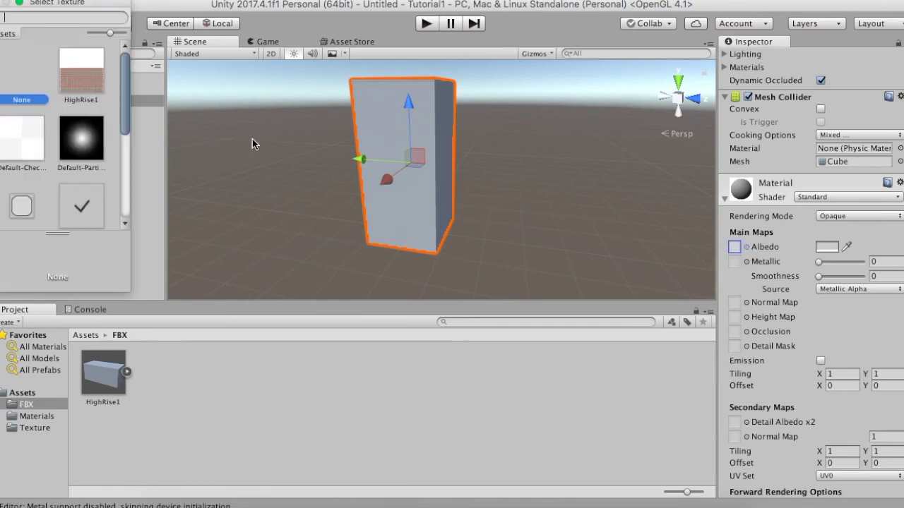
left_click(74, 68)
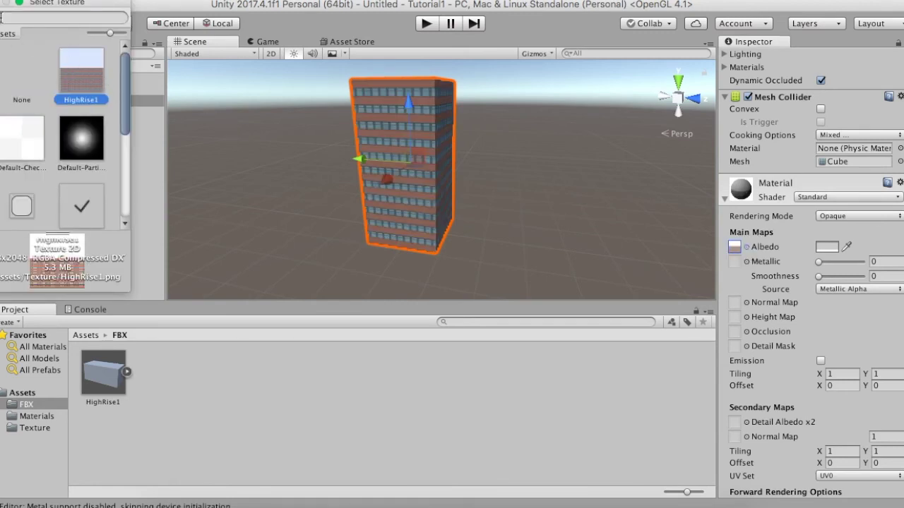
key("Return")
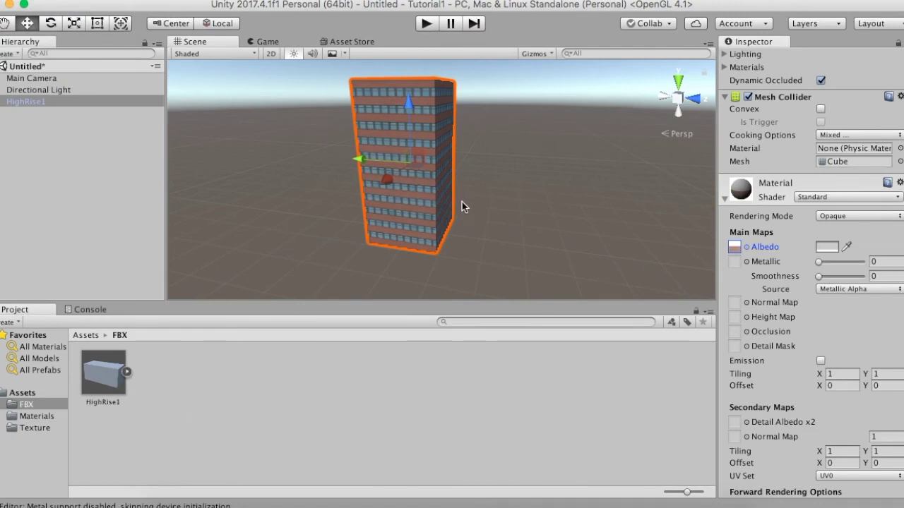
Orbit and zoom around the building to inspect the brick-and-window facade.
scroll(465, 213, "up", 3)
mouse_move(425, 213)
left_mouse_down("alt")
mouse_move(530, 176)
mouse_move(613, 102)
left_mouse_up("alt")
left_click_drag(642, 98, 537, 202, "alt")
scroll(540, 237, "up", 3)
scroll(548, 243, "up", 3)
mouse_move(549, 245)
left_mouse_down("alt")
mouse_move(363, 228)
mouse_move(519, 230)
mouse_move(583, 289)
mouse_move(544, 233)
mouse_move(685, 218)
mouse_move(649, 212)
left_mouse_up("alt")
scroll(583, 284, "down", 3)
scroll(581, 283, "down", 3)
scroll(578, 282, "down", 2)
Set the material's Albedo tint colour to pure white FFFFFF.
left_click(828, 246)
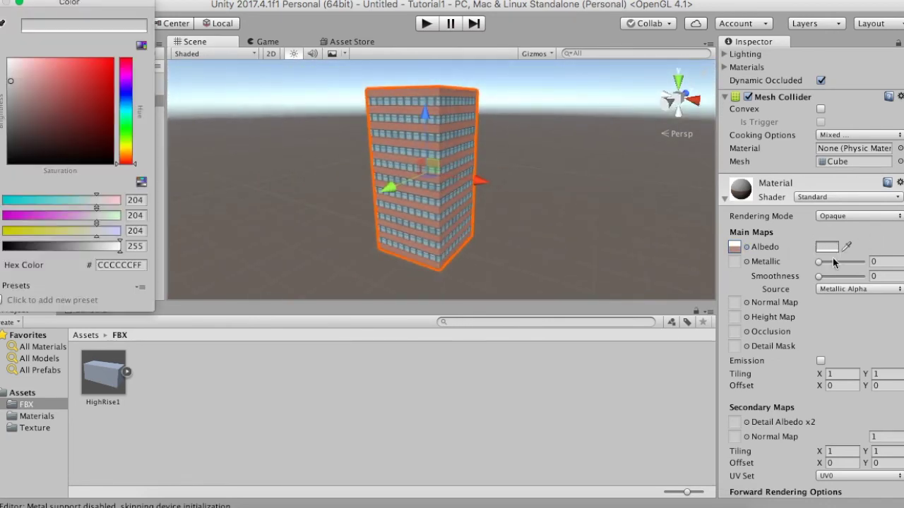
left_click_drag(12, 82, 10, 47)
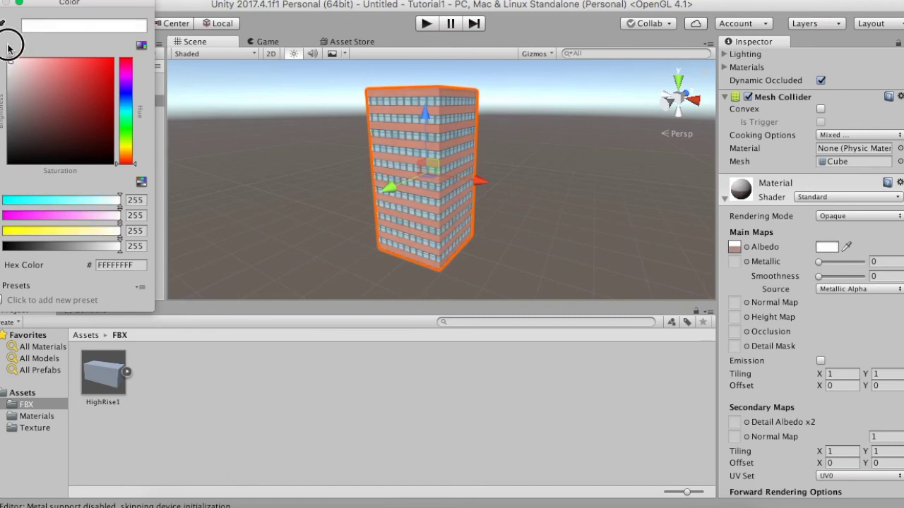
left_click(578, 227)
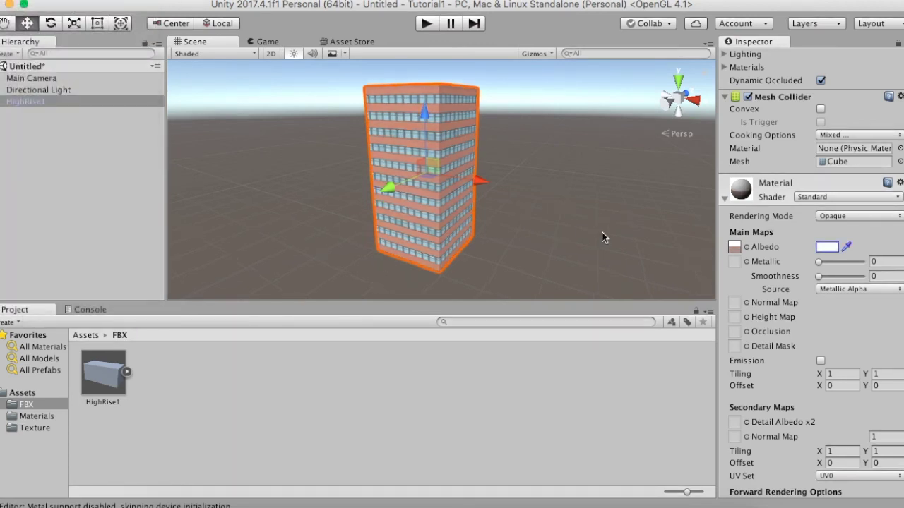
scroll(601, 232, "up", 3)
mouse_move(407, 218)
left_mouse_down("alt")
mouse_move(571, 197)
mouse_move(594, 120)
mouse_move(585, 90)
left_mouse_up("alt")
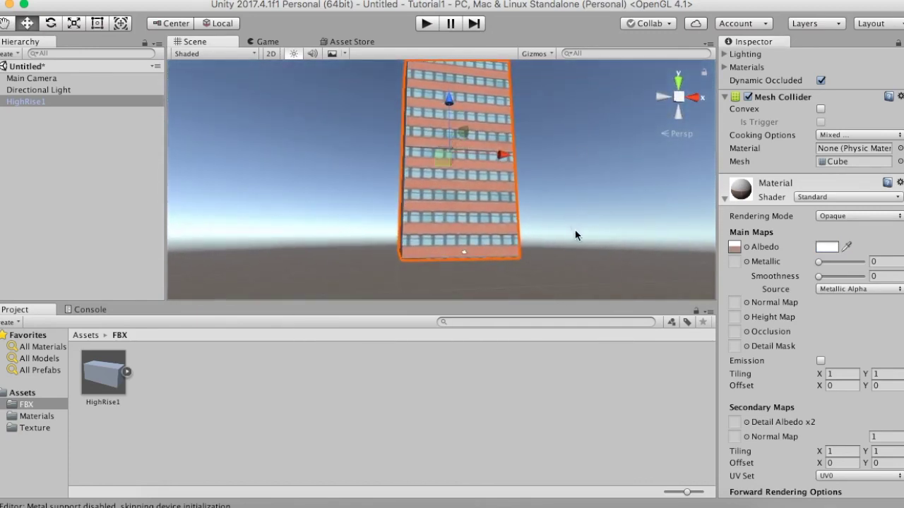
scroll(574, 235, "up", 3)
mouse_move(588, 245)
left_mouse_down("alt")
mouse_move(514, 125)
mouse_move(393, 269)
mouse_move(496, 355)
mouse_move(605, 484)
mouse_move(580, 502)
left_mouse_up("alt")
mouse_move(581, 267)
left_mouse_down("alt")
mouse_move(575, 250)
mouse_move(355, 188)
mouse_move(414, 139)
mouse_move(162, 108)
left_mouse_up("alt")
mouse_move(555, 257)
left_mouse_down("alt")
mouse_move(383, 256)
mouse_move(625, 267)
left_mouse_up("alt")
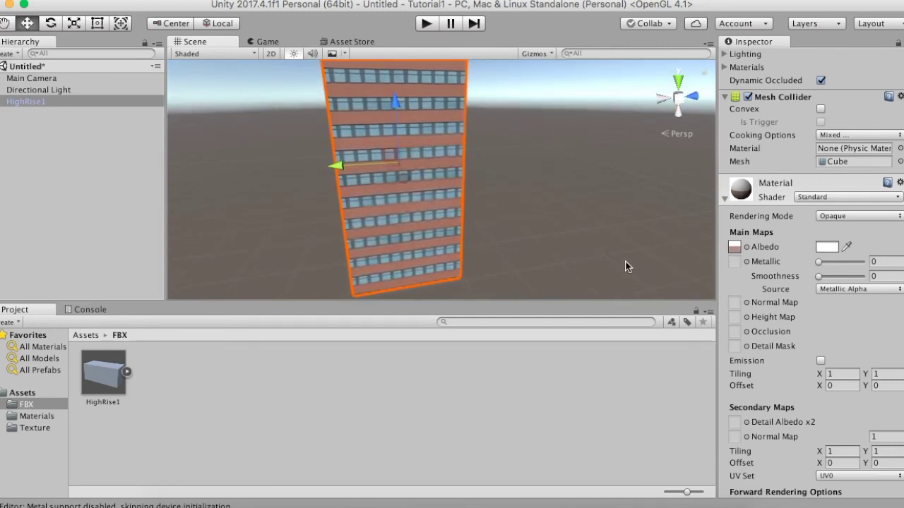
left_click_drag(588, 237, 560, 236, "alt")
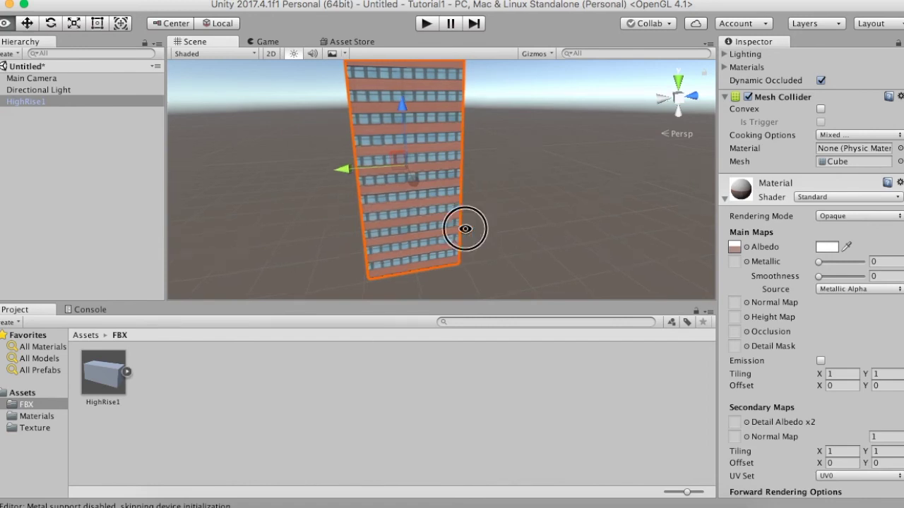
left_click_drag(465, 229, 628, 211, "alt")
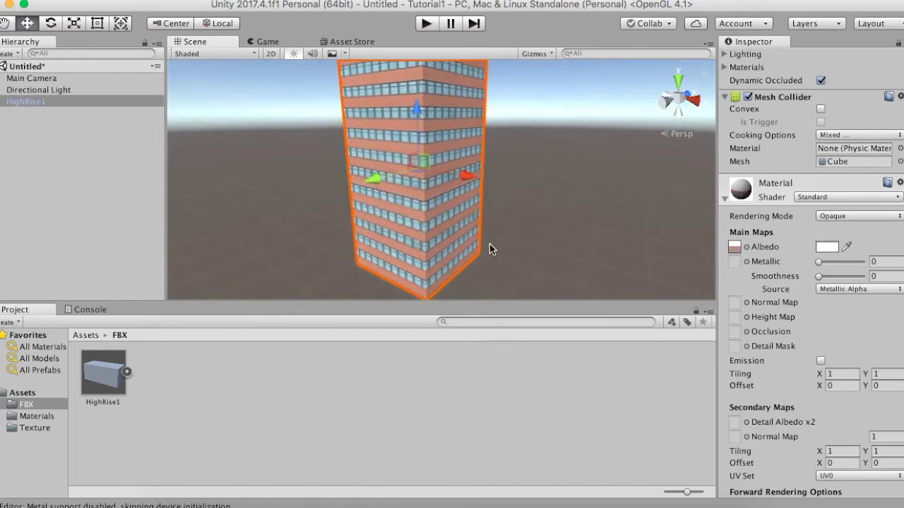
scroll(489, 243, "up", 2)
scroll(489, 244, "up", 3)
scroll(488, 246, "up", 3)
scroll(487, 250, "up", 3)
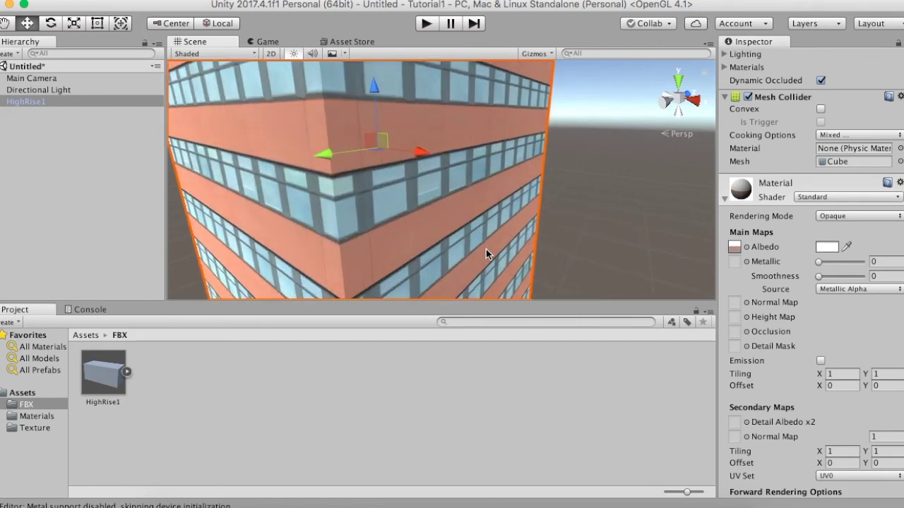
mouse_move(450, 244)
left_mouse_down("alt")
mouse_move(499, 216)
mouse_move(447, 226)
mouse_move(475, 250)
mouse_move(479, 264)
mouse_move(458, 269)
mouse_move(491, 277)
left_mouse_up("alt")
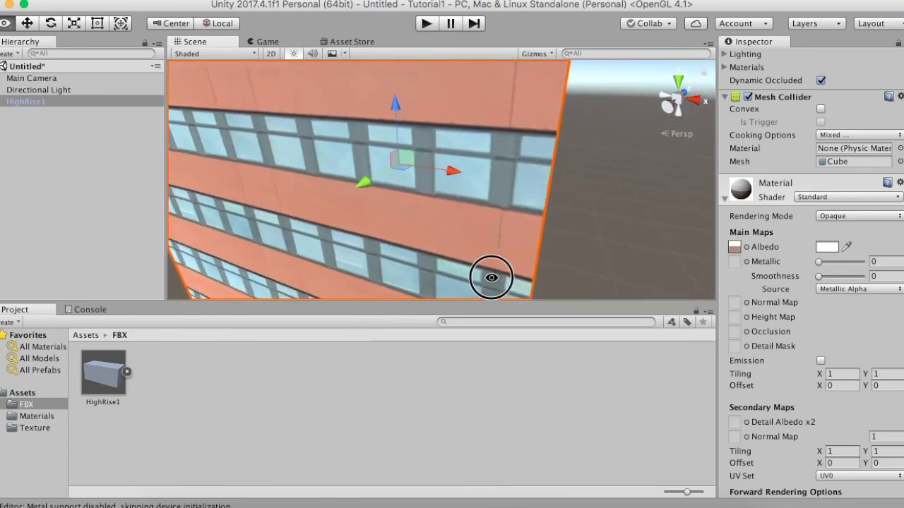
left_click_drag(574, 261, 544, 257, "alt")
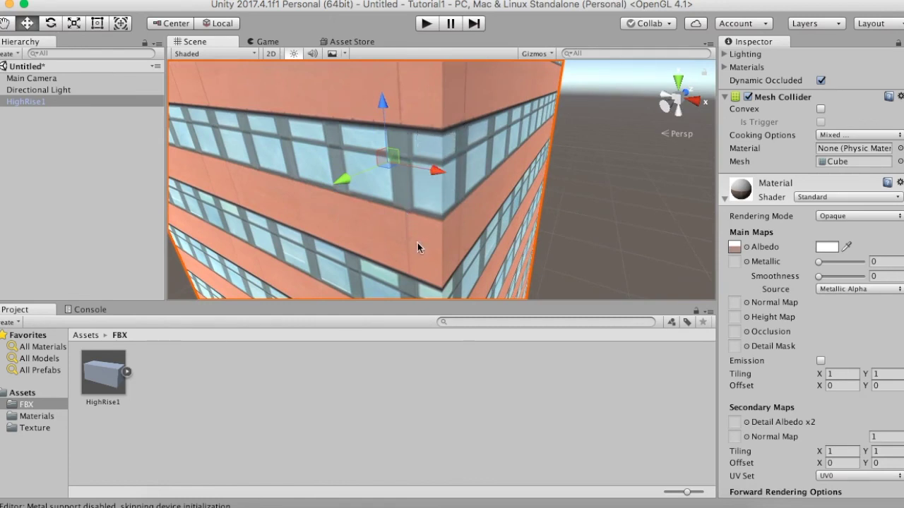
scroll(424, 240, "down", 3)
mouse_move(488, 233)
left_mouse_down("alt")
mouse_move(544, 210)
mouse_move(535, 212)
mouse_move(478, 150)
left_mouse_up("alt")
mouse_move(581, 196)
left_mouse_down("alt")
mouse_move(528, 216)
mouse_move(824, 163)
mouse_move(818, 189)
mouse_move(549, 188)
mouse_move(490, 261)
mouse_move(565, 221)
mouse_move(529, 105)
mouse_move(540, 201)
mouse_move(556, 217)
mouse_move(398, 246)
mouse_move(410, 261)
mouse_move(456, 238)
mouse_move(468, 176)
mouse_move(589, 224)
mouse_move(532, 186)
mouse_move(461, 189)
mouse_move(548, 228)
mouse_move(656, 248)
mouse_move(571, 255)
left_mouse_up("alt")
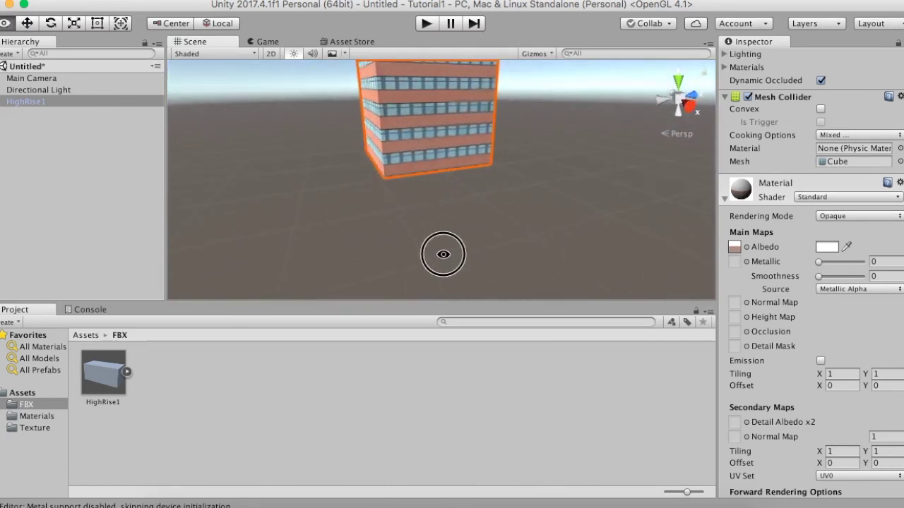
mouse_move(549, 244)
left_mouse_down("alt")
mouse_move(428, 178)
mouse_move(431, 170)
mouse_move(351, 221)
mouse_move(573, 247)
left_mouse_up("alt")
mouse_move(703, 248)
left_mouse_down("alt")
mouse_move(615, 193)
mouse_move(578, 215)
left_mouse_up("alt")
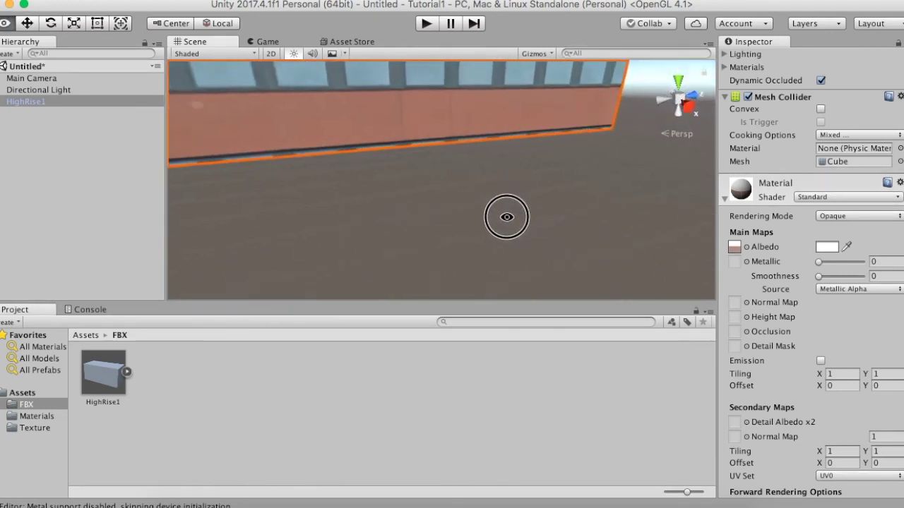
mouse_move(517, 214)
left_mouse_down("alt")
mouse_move(557, 228)
mouse_move(507, 227)
mouse_move(535, 244)
left_mouse_up("alt")
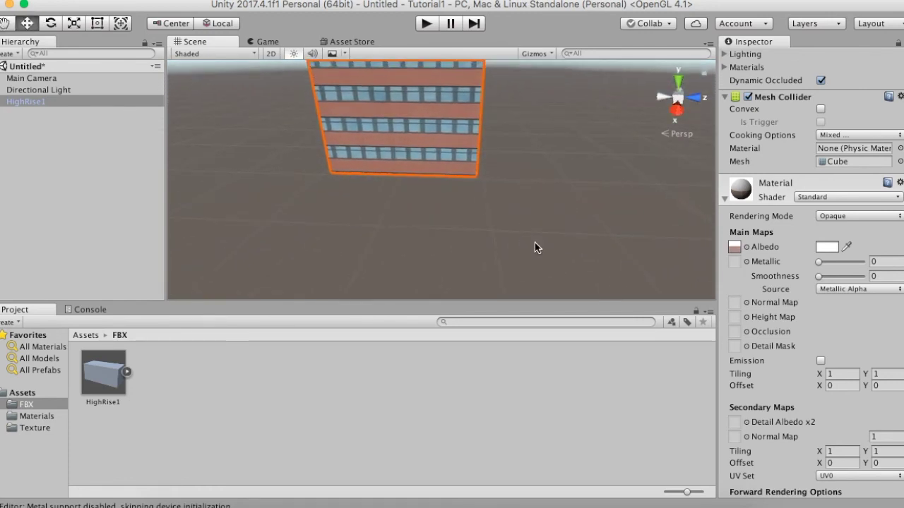